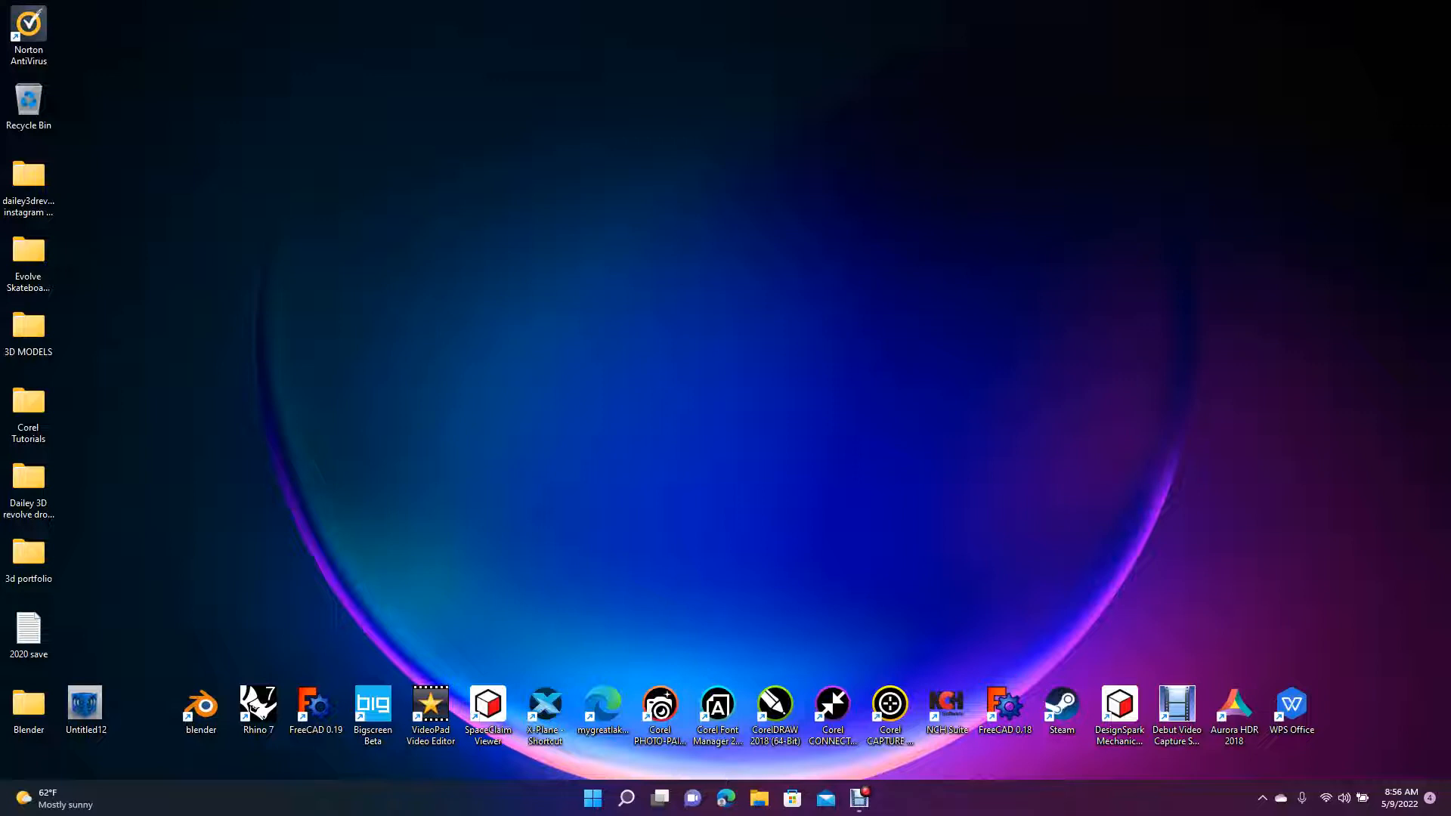
Open DesignSpark Mechanical and create a new empty design
click(1119, 708)
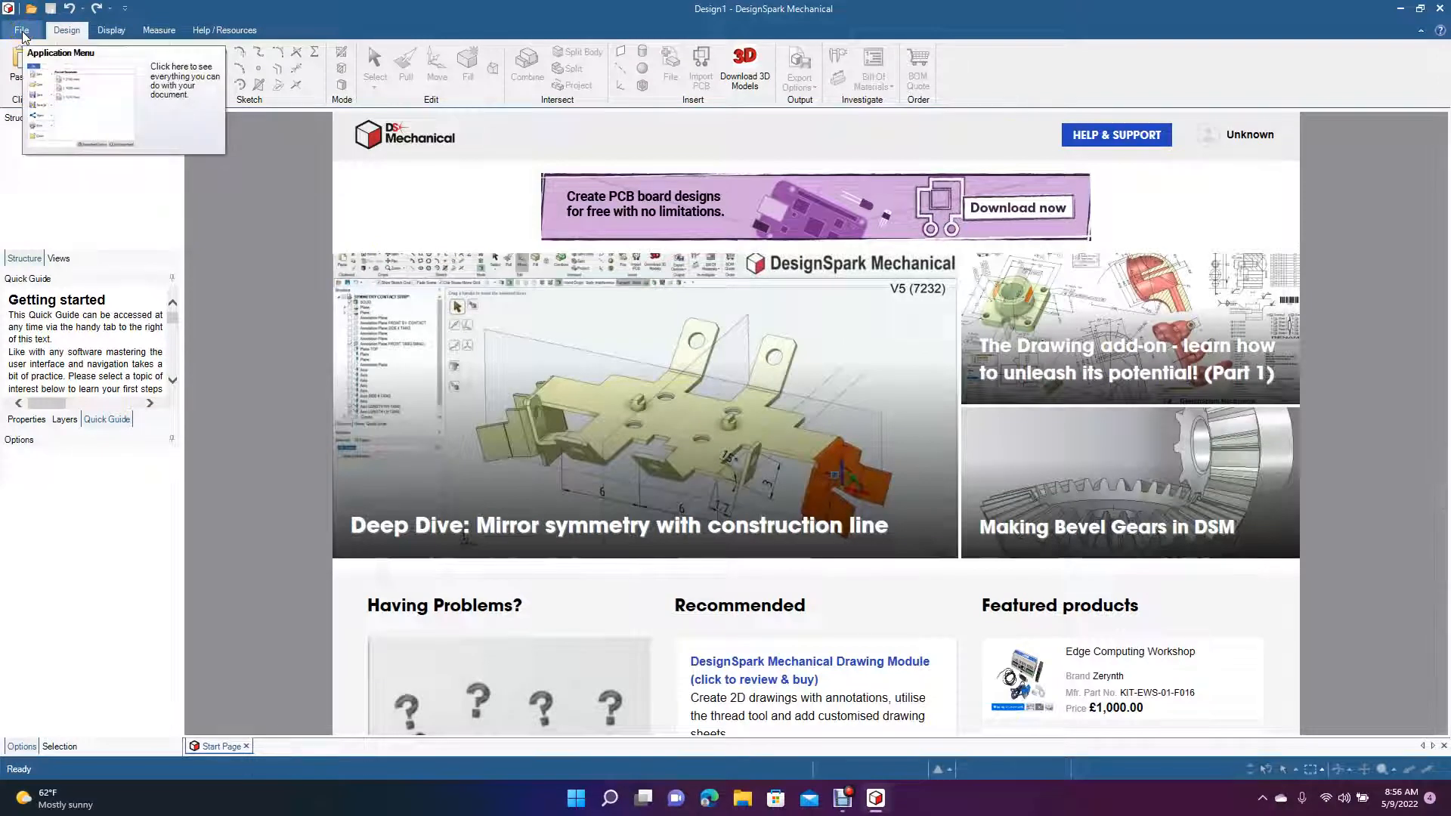
click(22, 31)
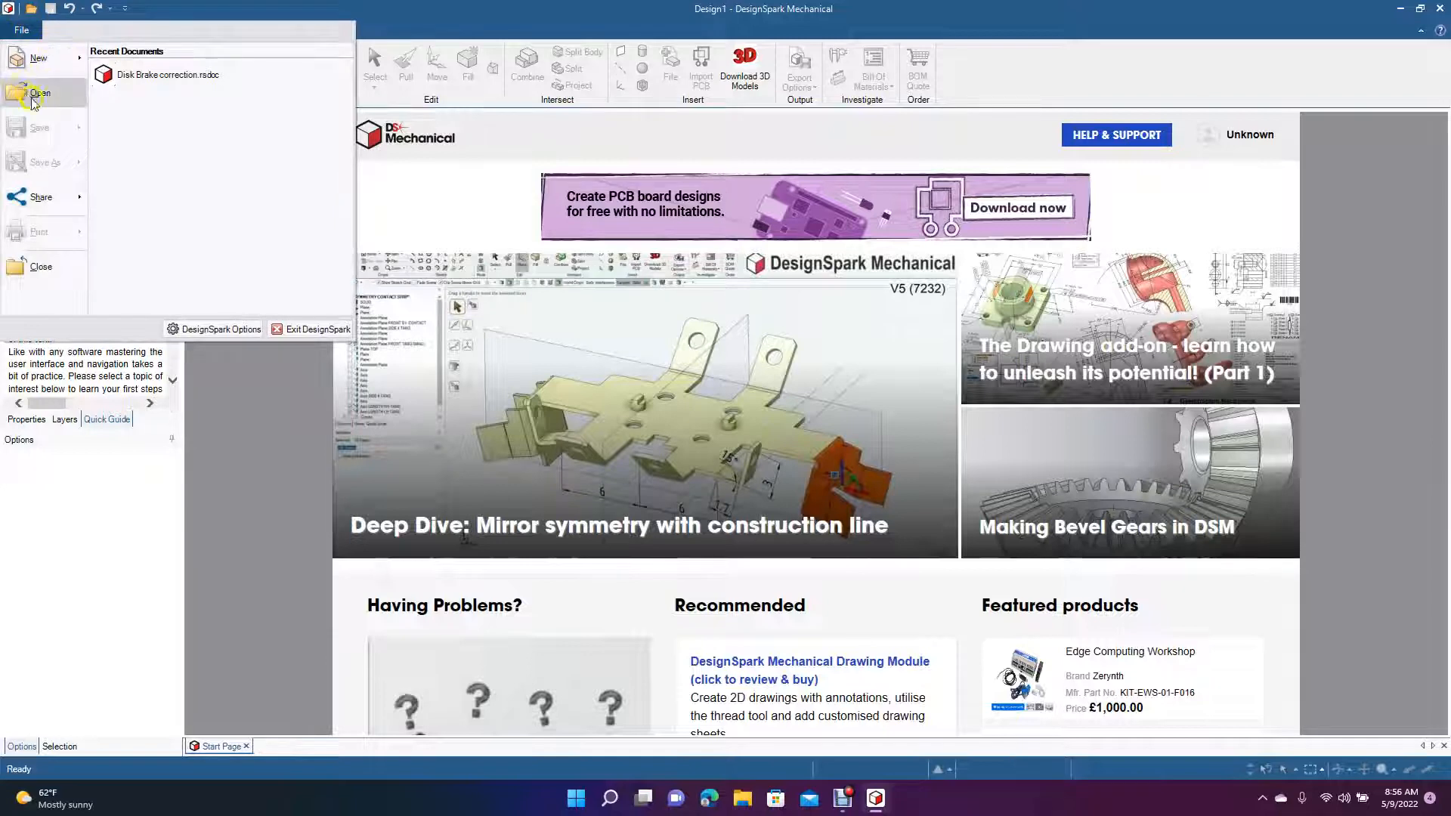
mouse_move(37, 58)
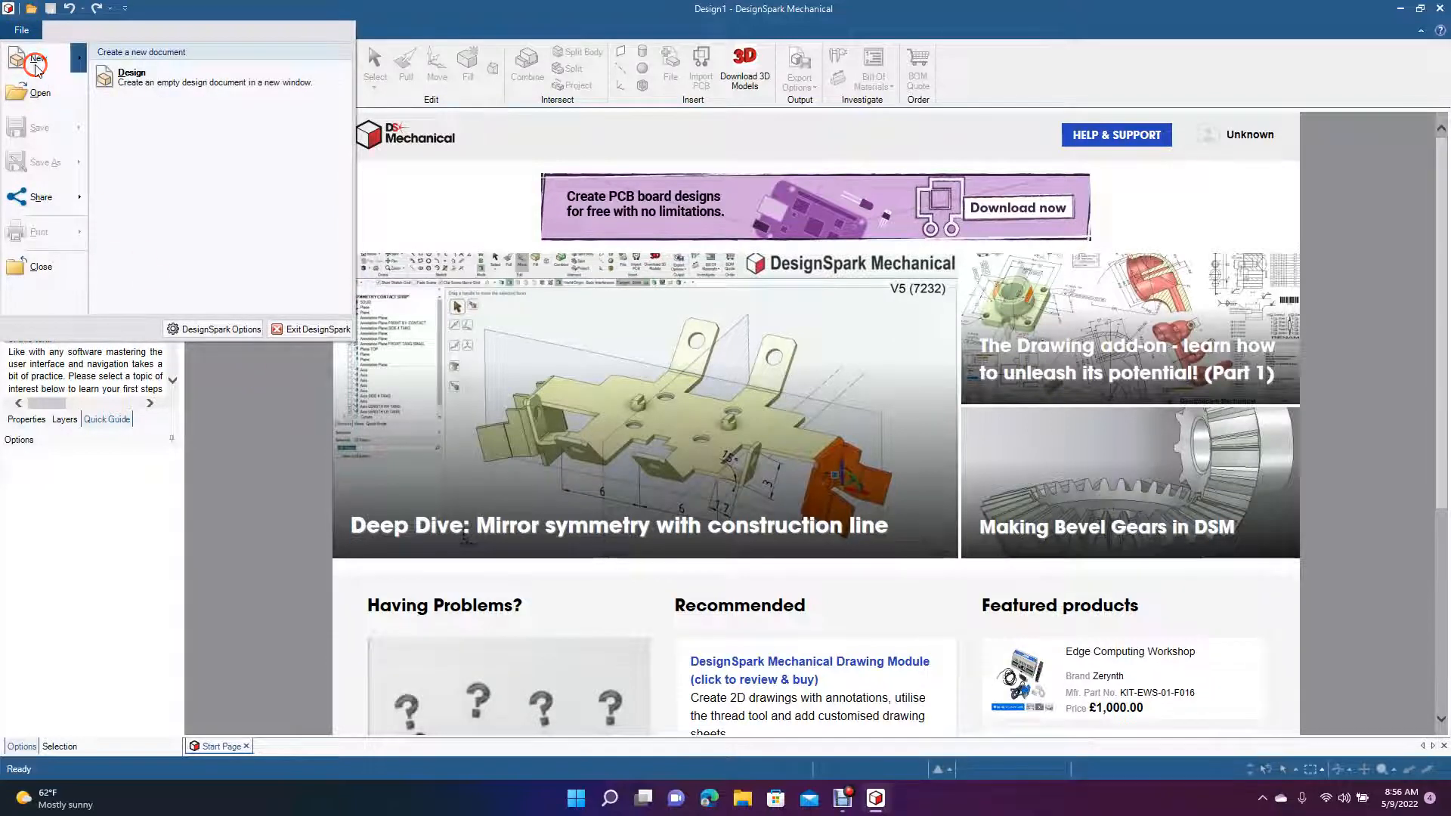
click(141, 78)
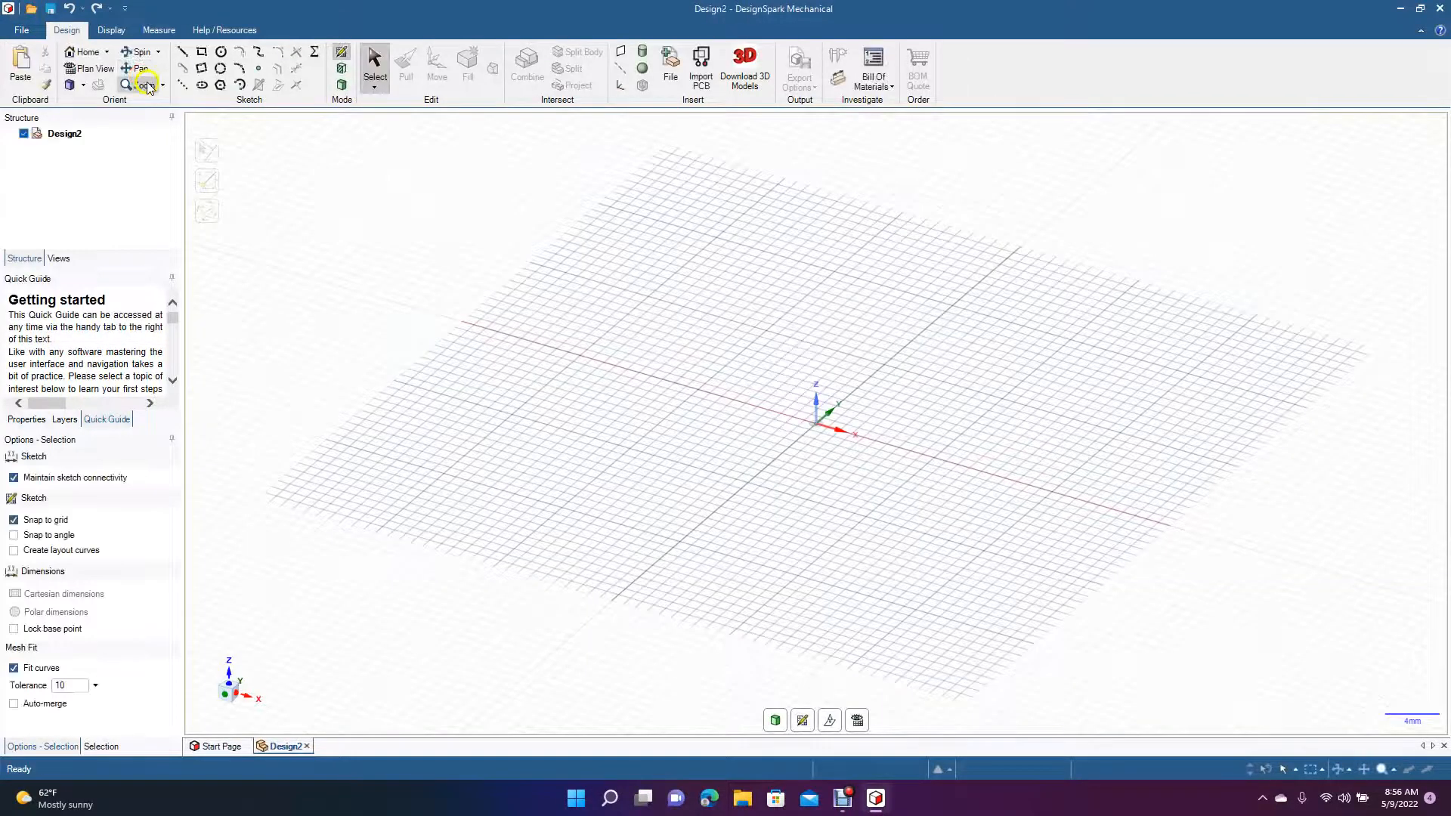
Set the document's length units to inches in the DesignSpark options
click(17, 31)
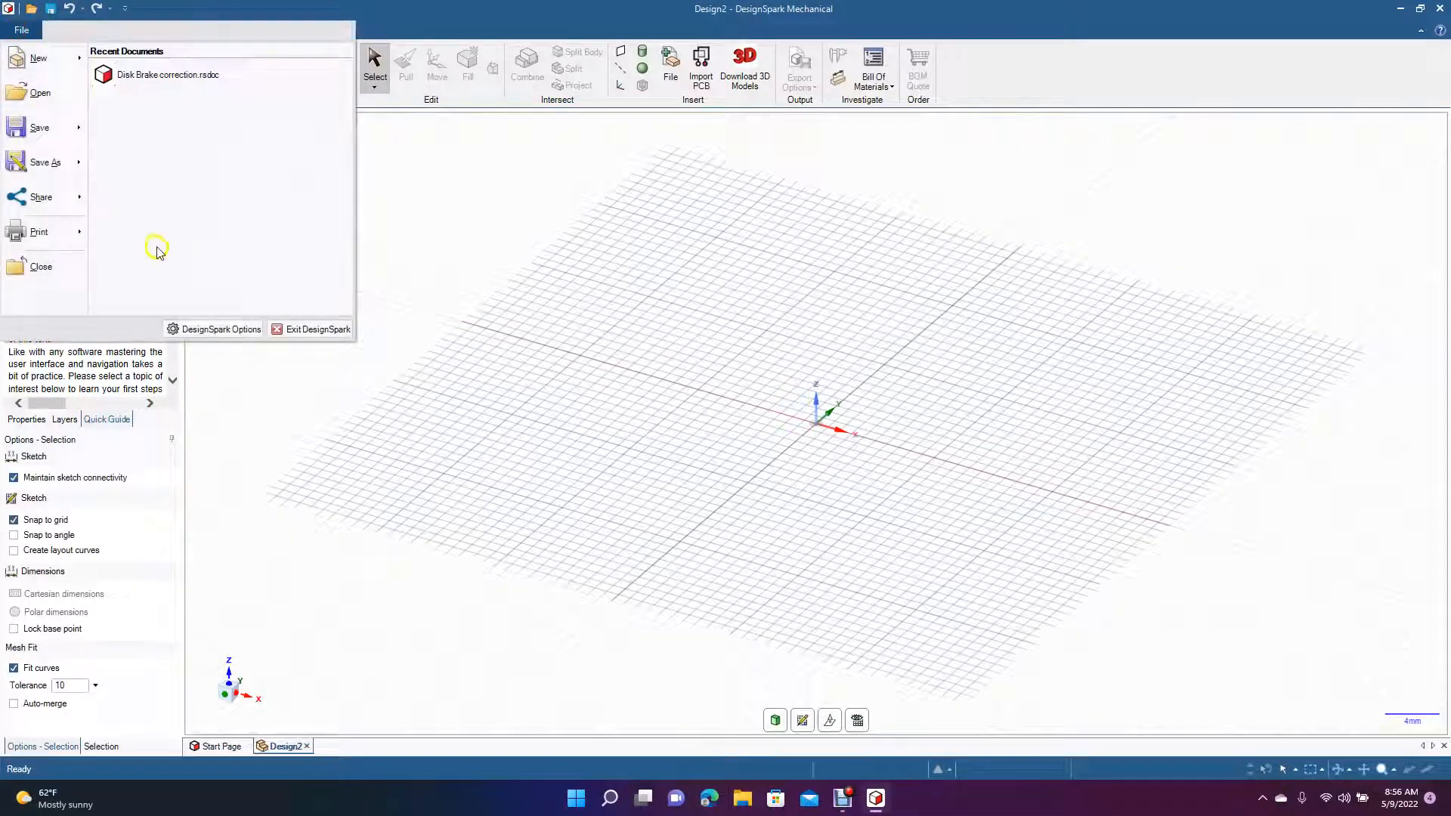
click(211, 329)
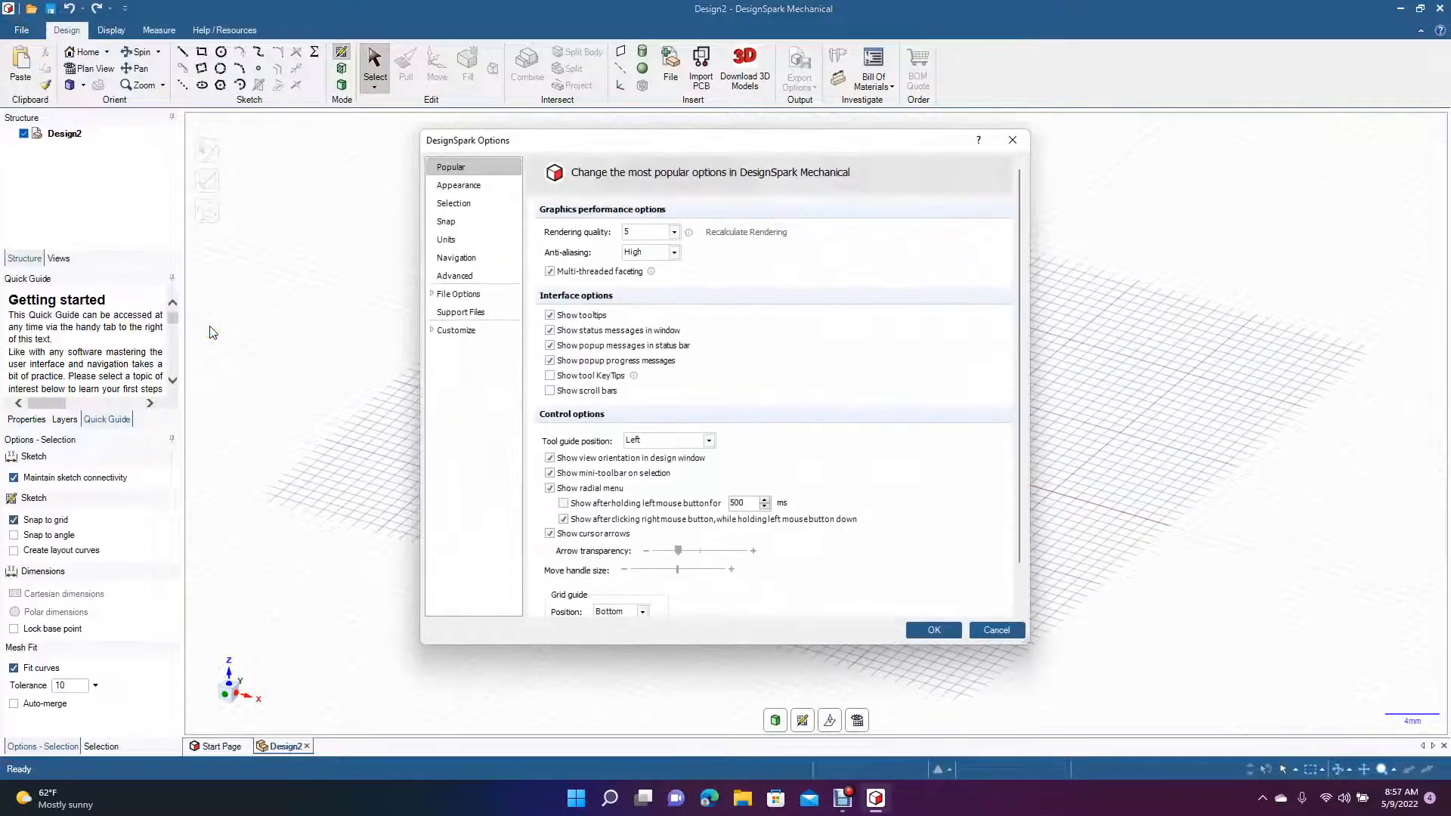
click(445, 241)
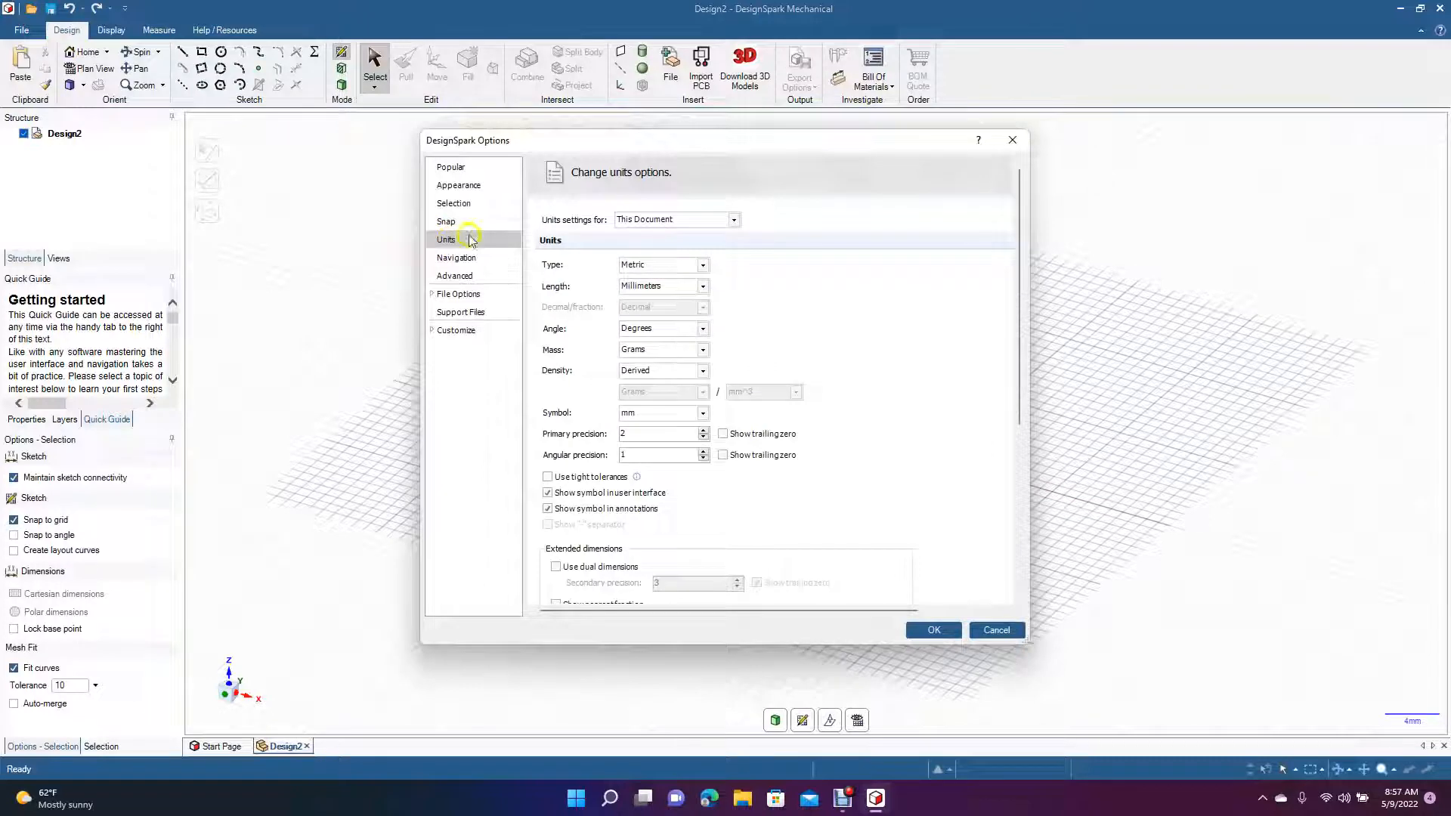
click(653, 266)
click(643, 284)
click(932, 629)
Sketch a circle about 3 in in diameter centred on the origin in plan view
click(857, 720)
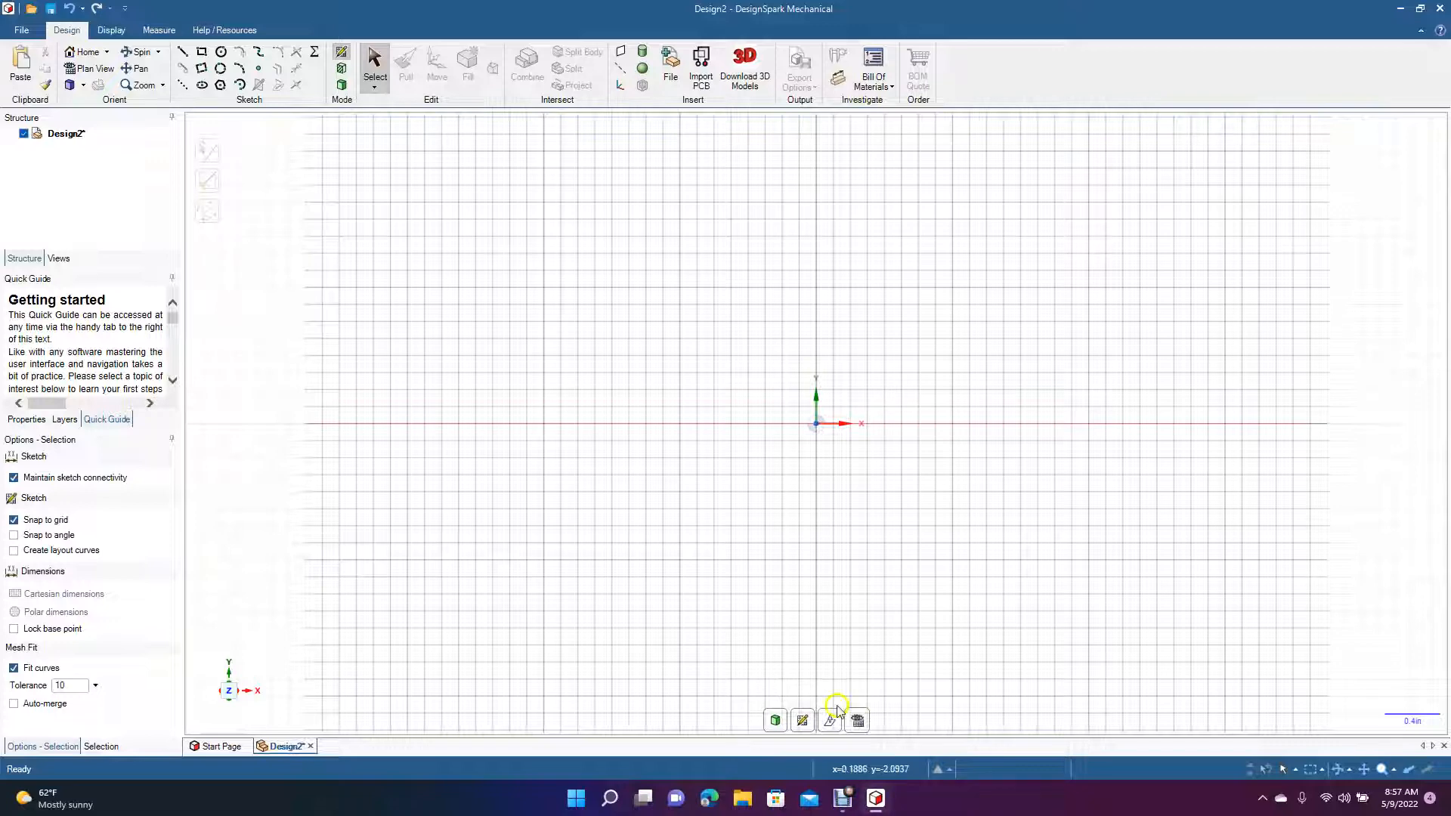
click(223, 56)
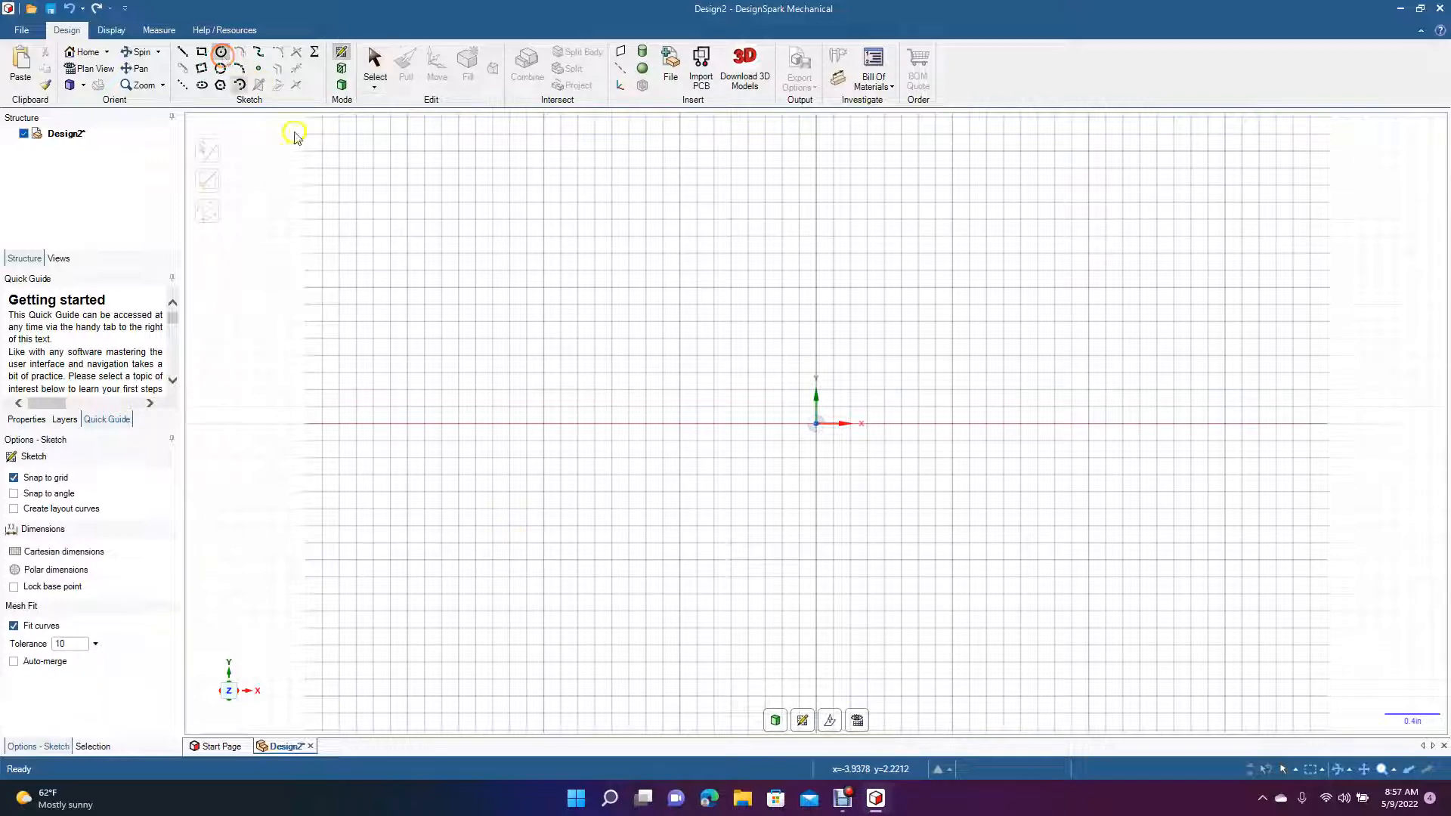
click(817, 425)
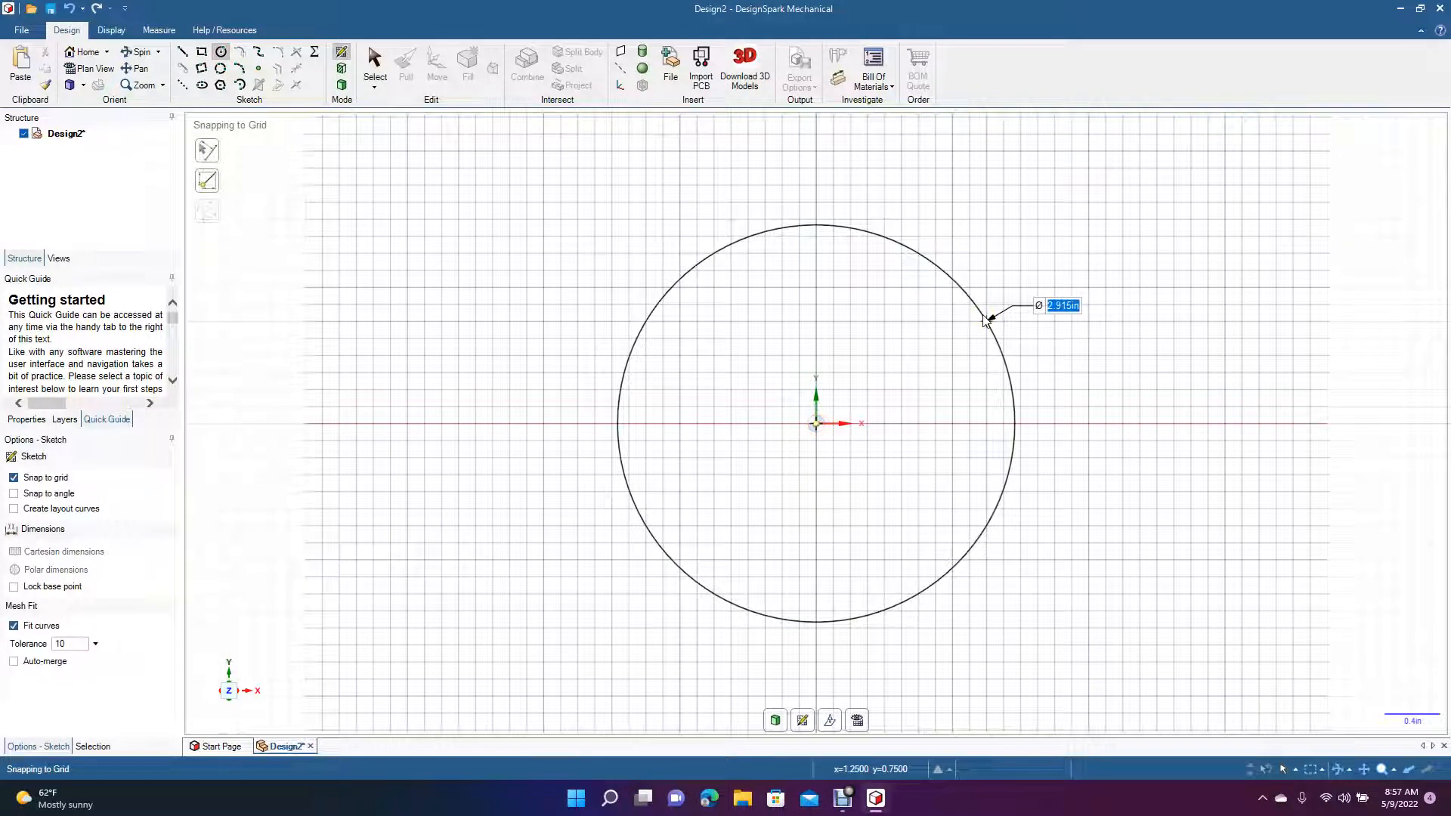
click(985, 318)
click(364, 71)
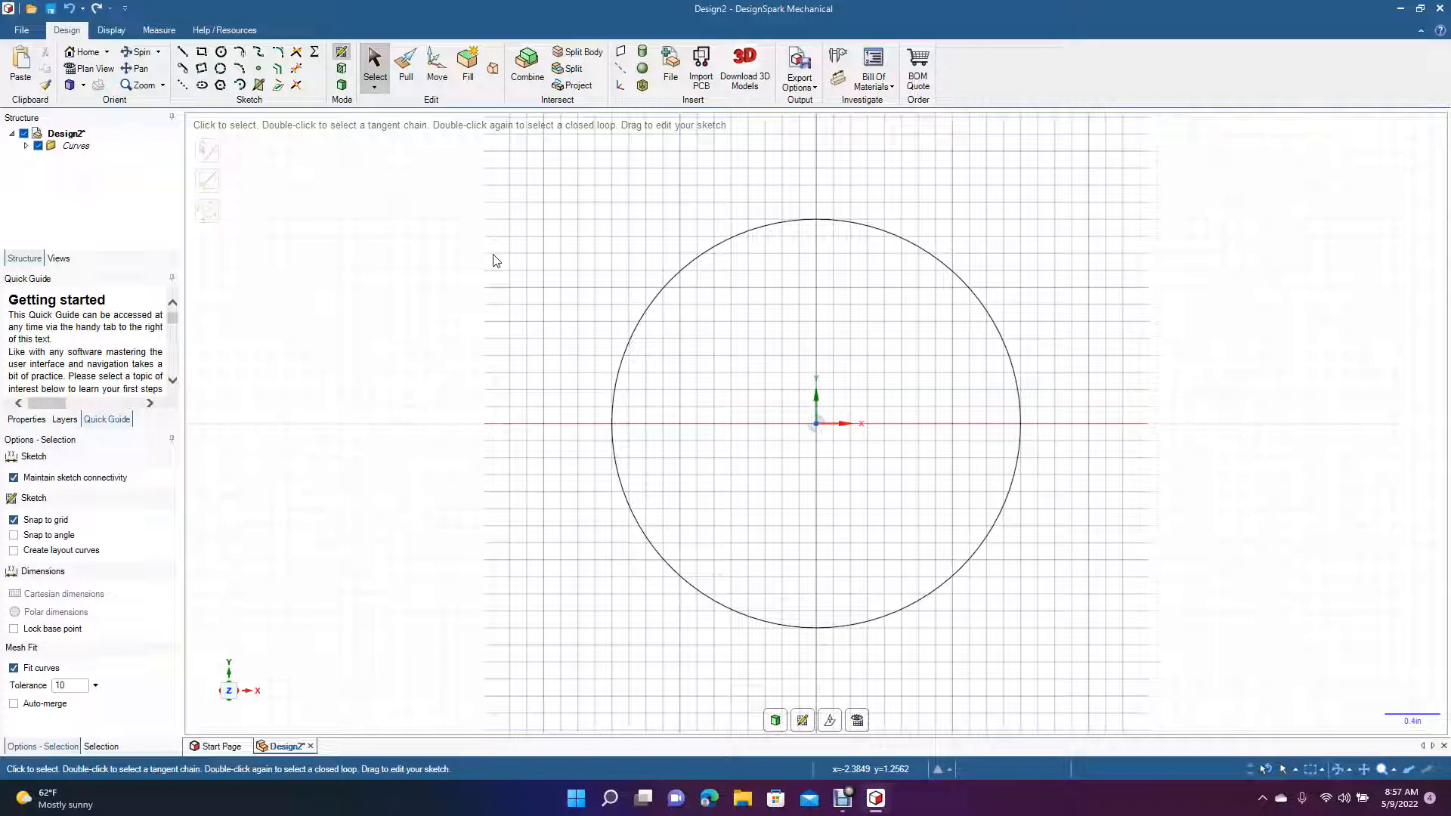
Try a 0.15 in diameter circle centred on the large circle's topmost point, then undo it
click(221, 53)
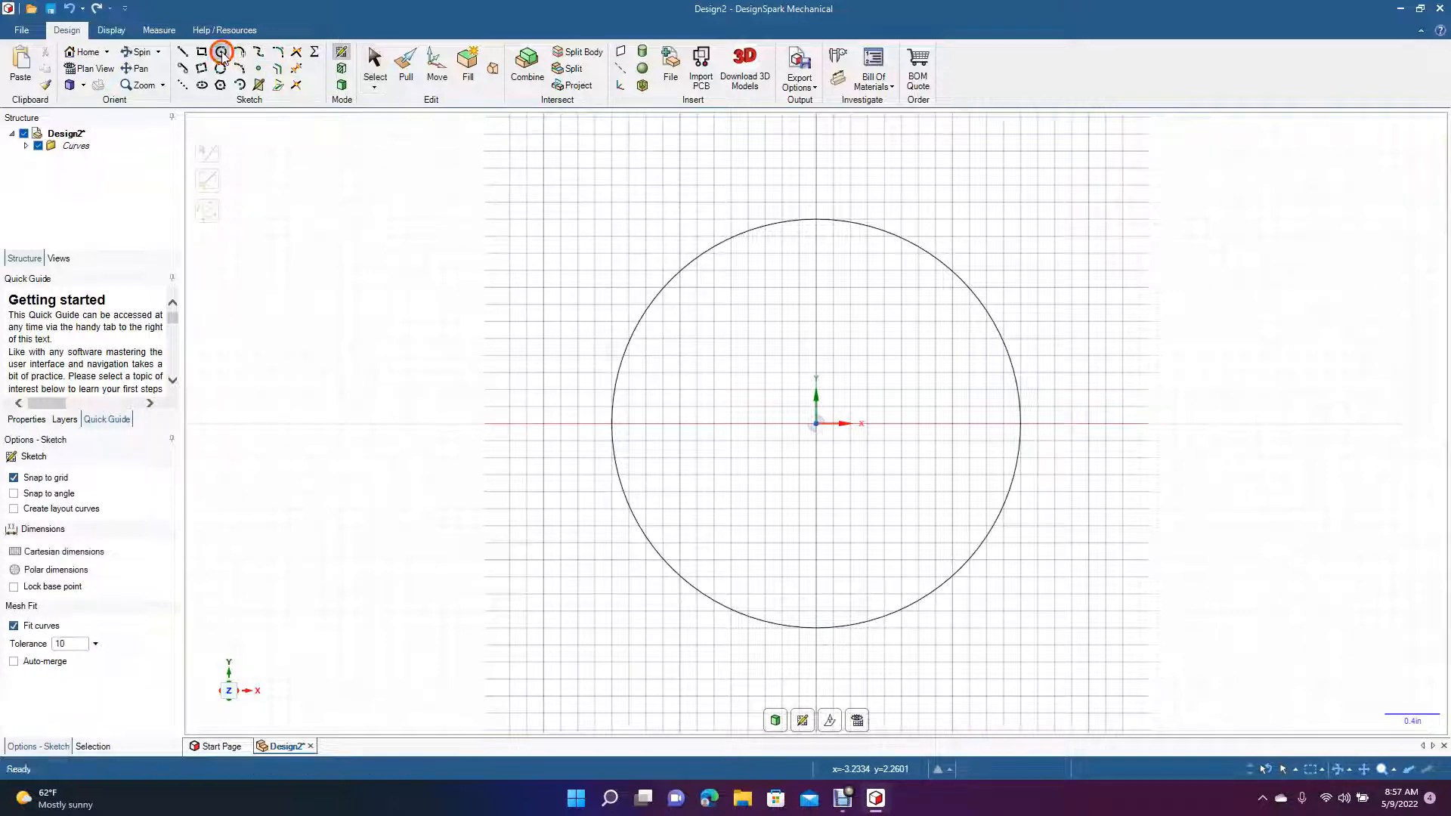
click(816, 220)
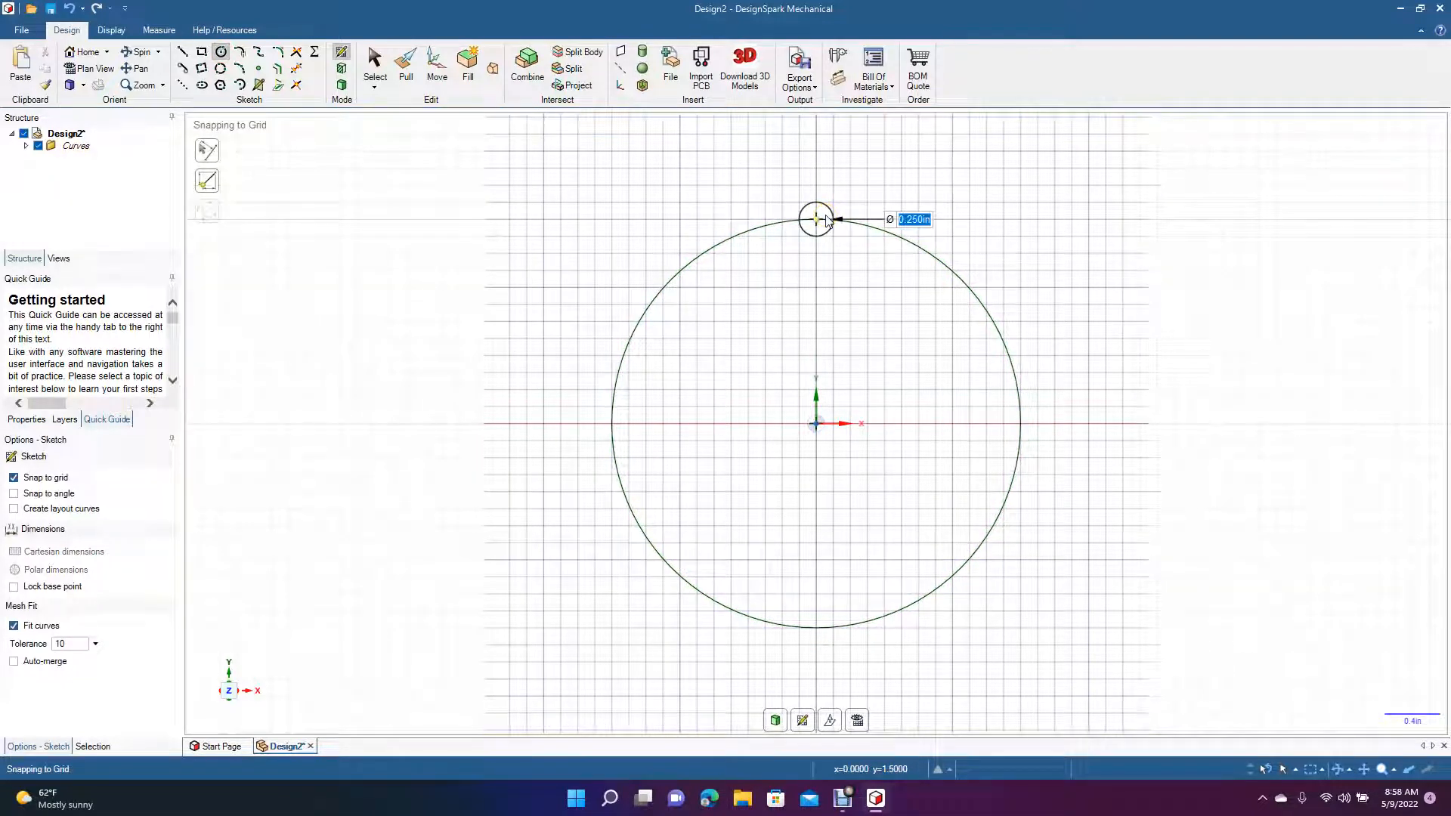
text(0.15)
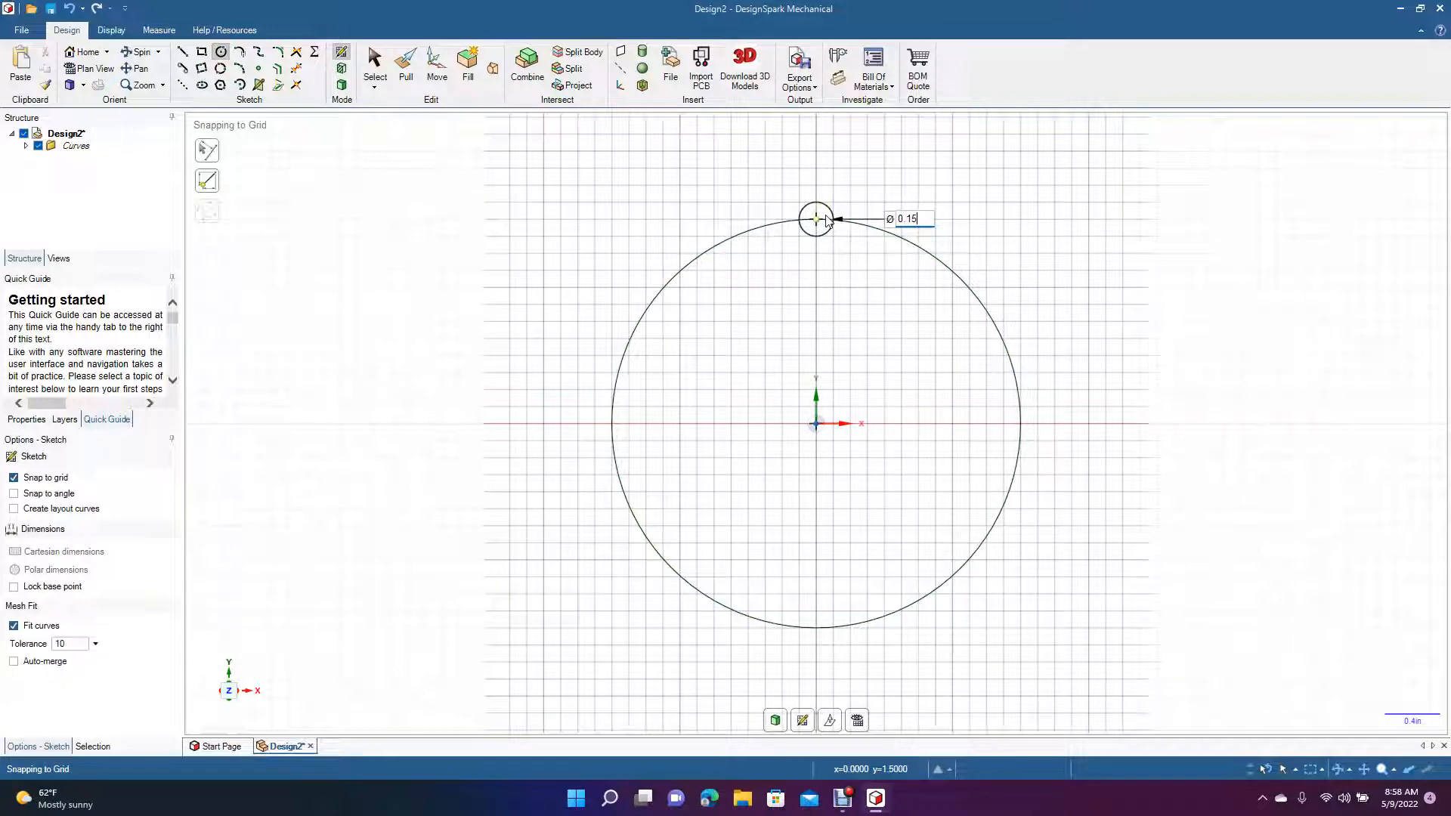
key(Return)
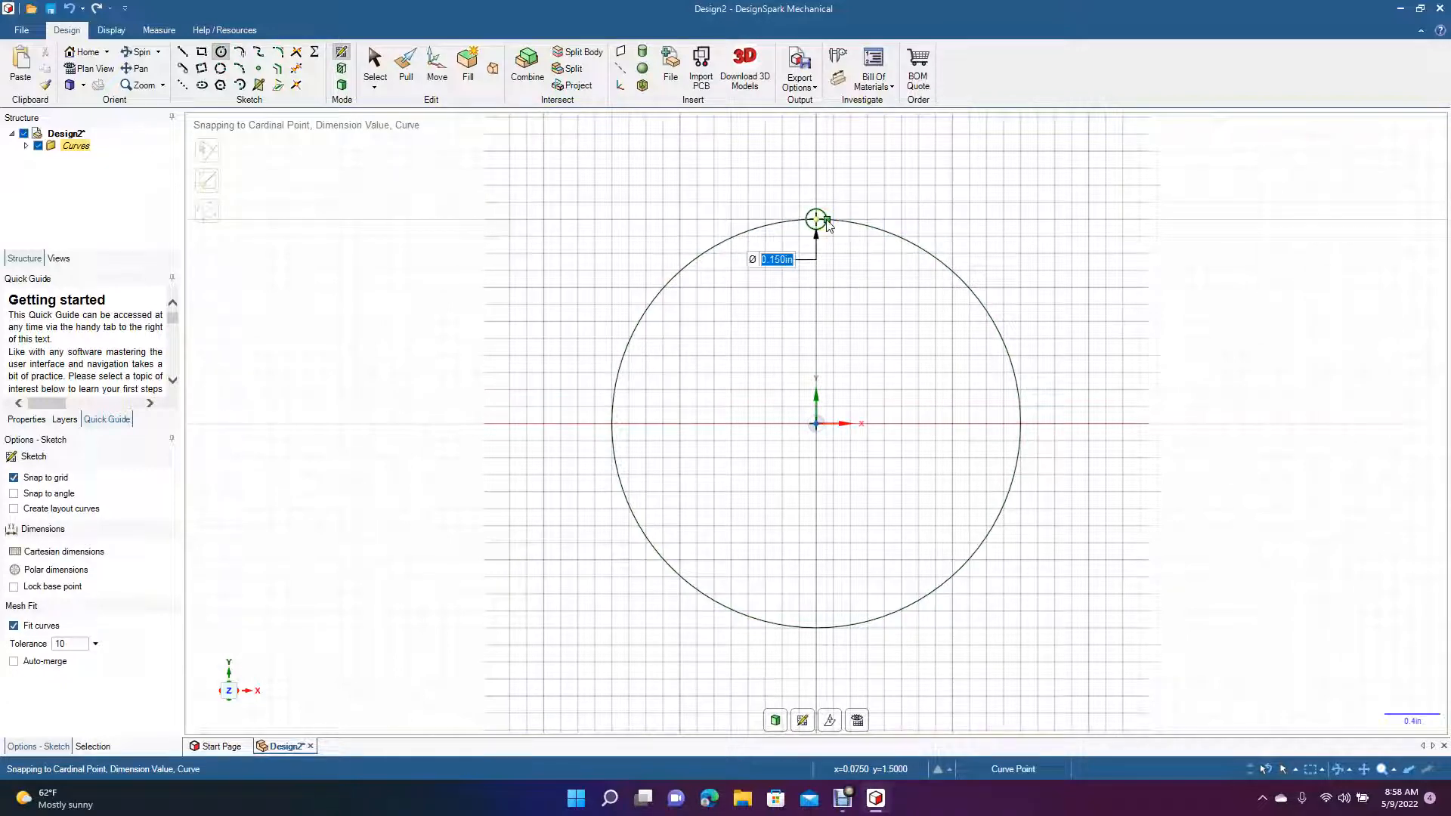
key(ctrl+z)
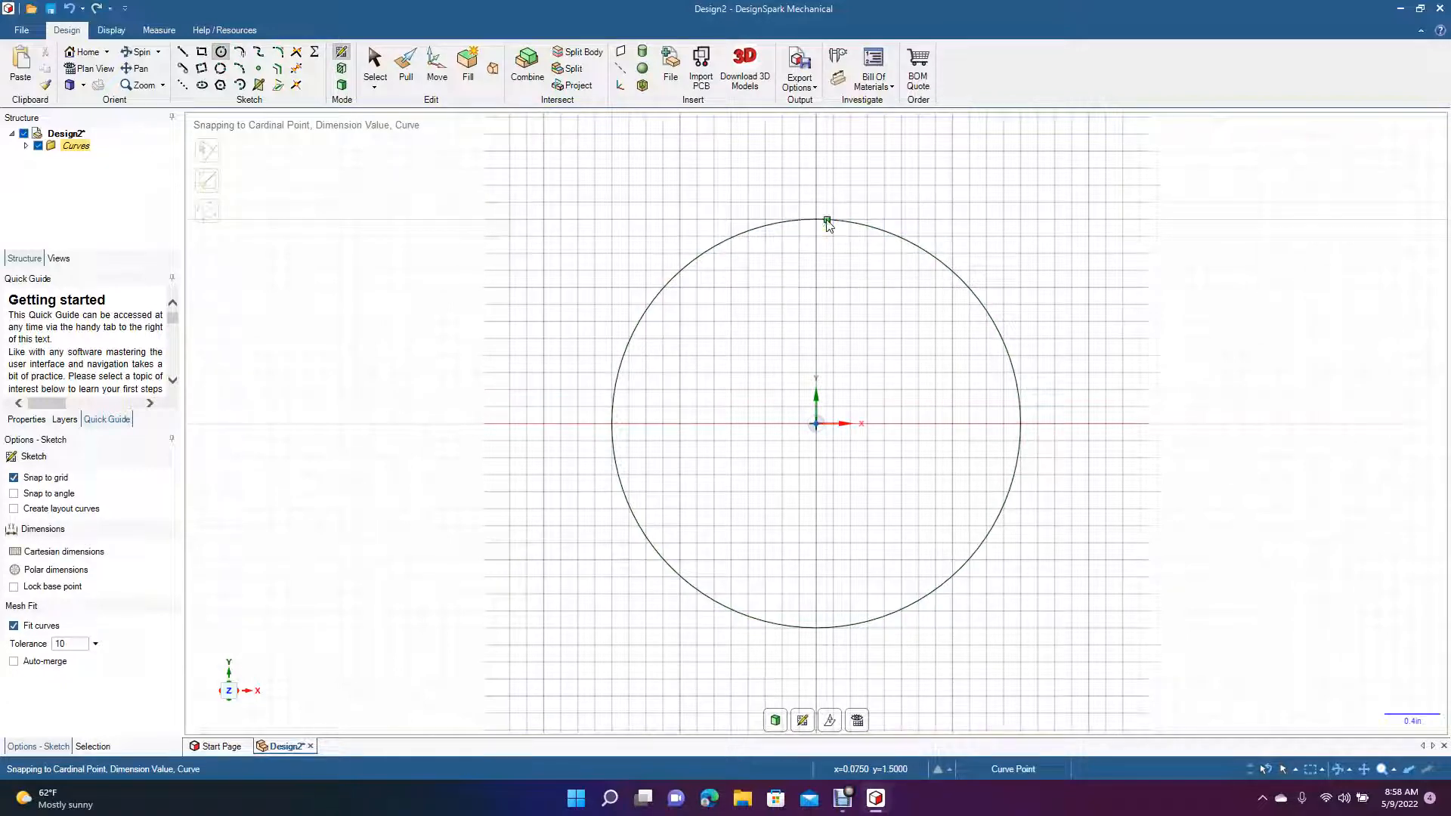
Try a 0.17 in diameter circle at the same topmost point and undo it
click(815, 218)
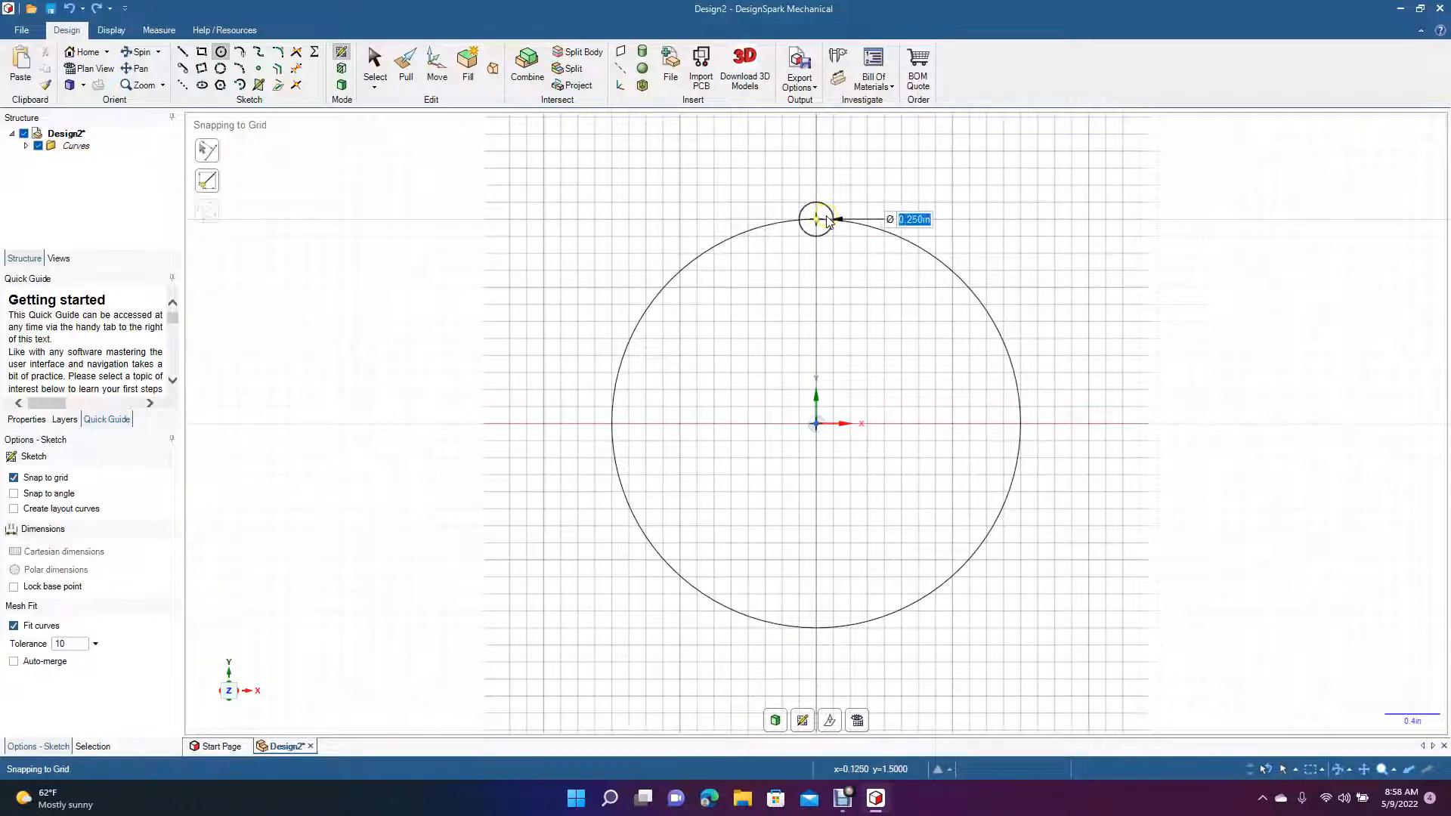
text(0.17)
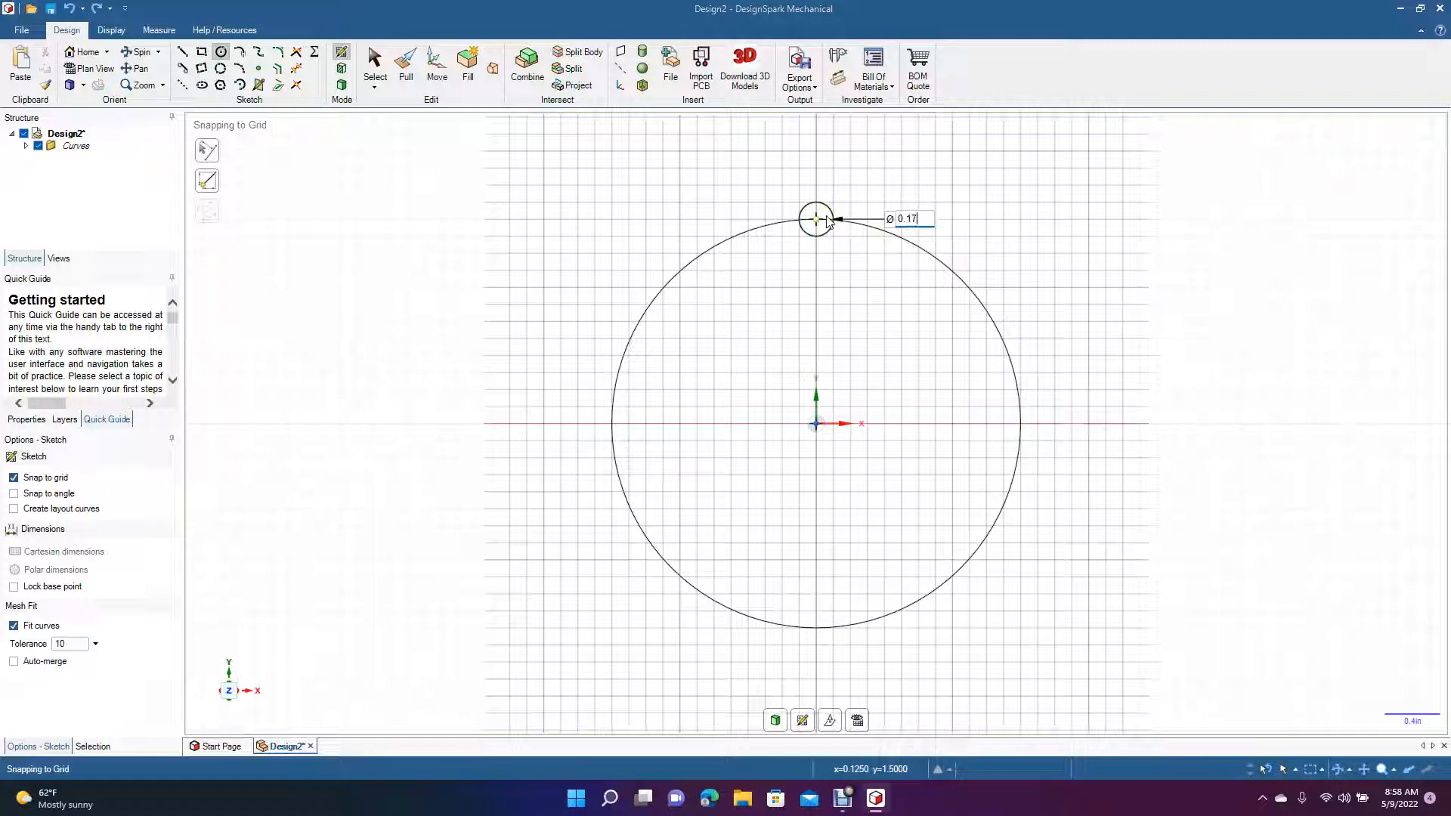
key(Return)
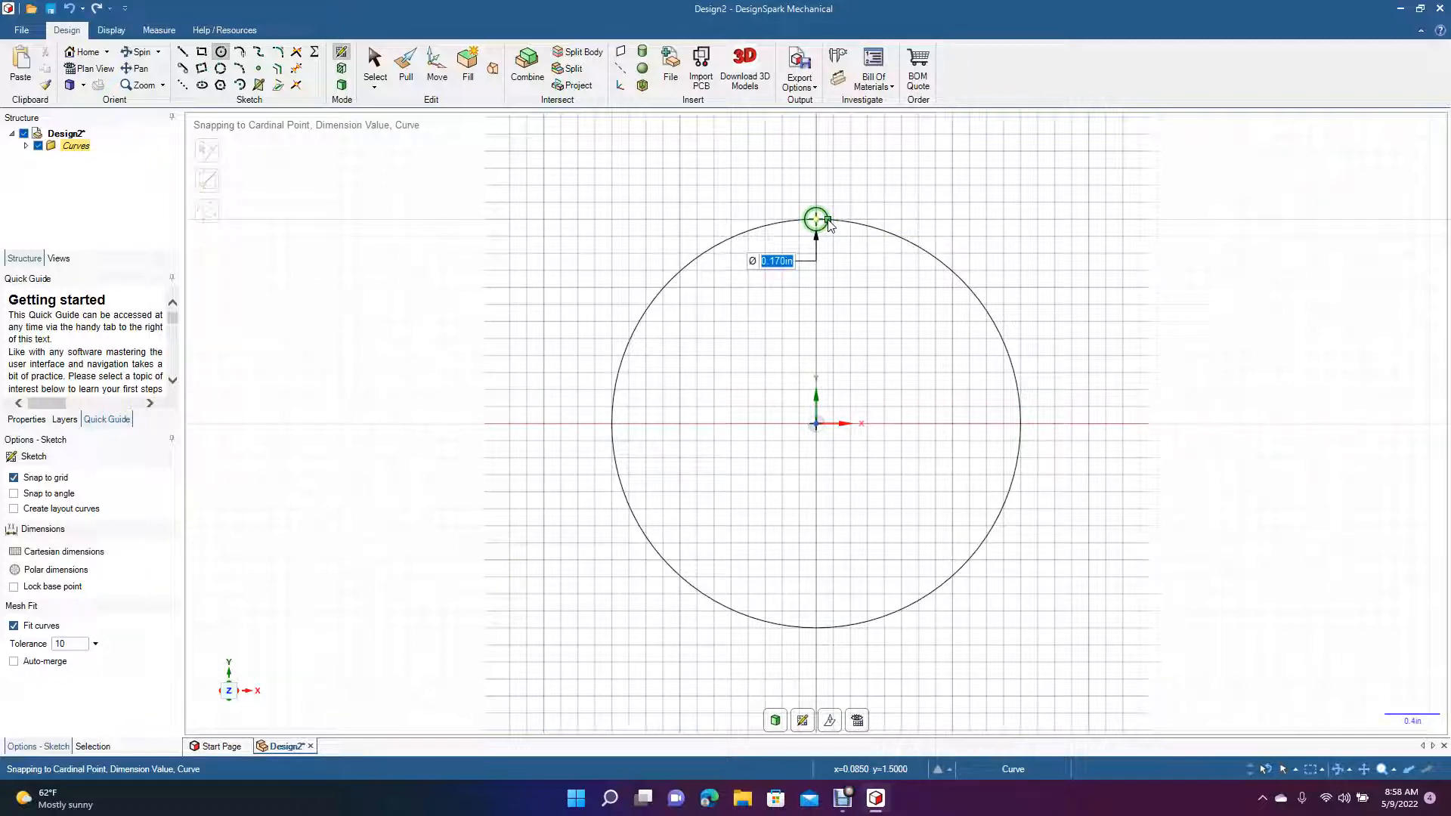
key(ctrl+z)
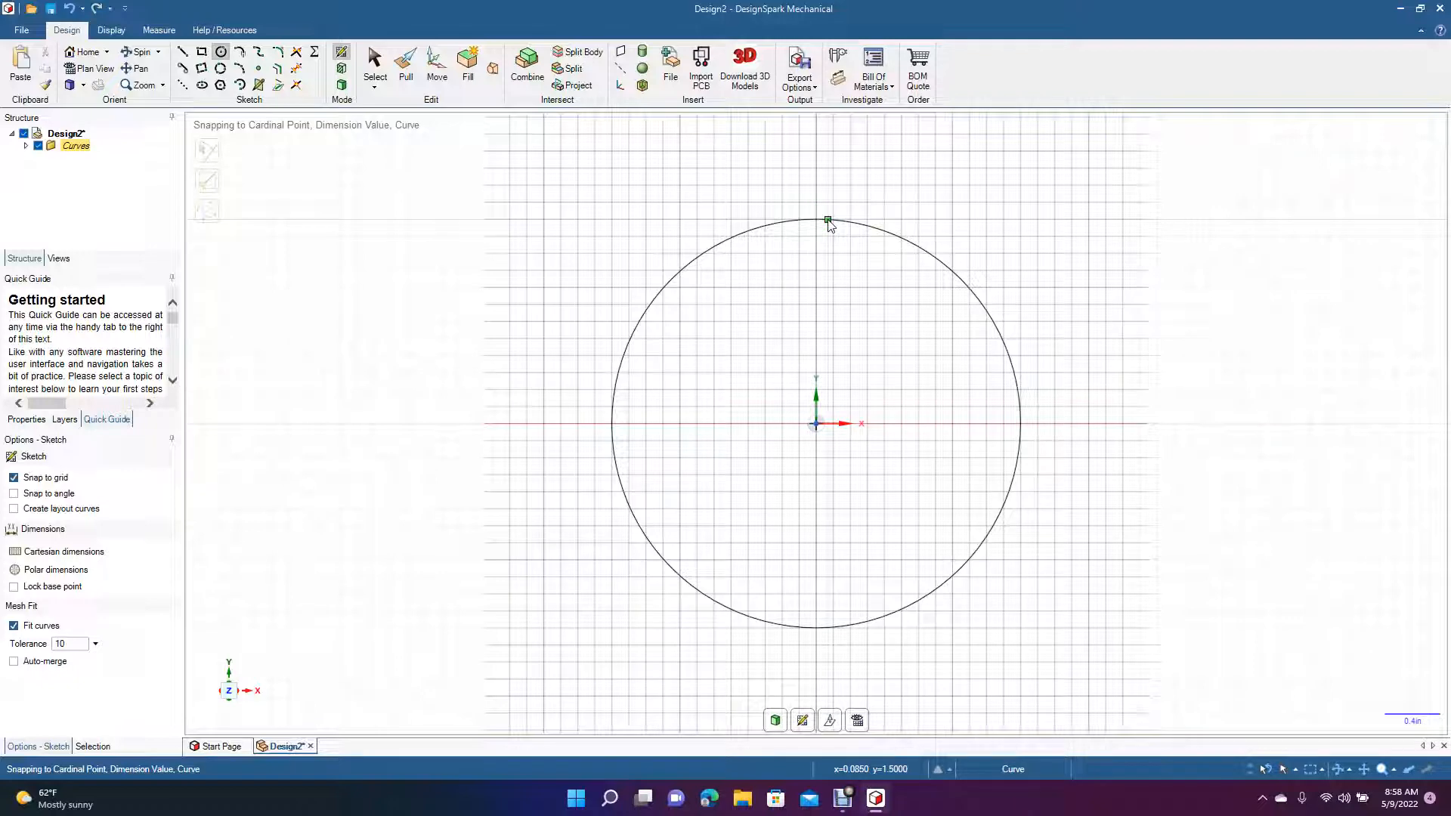
Sketch a 0.19 in circle centred on the large circle's topmost point, and trim both circles where they overlap to leave an outward bump
click(818, 219)
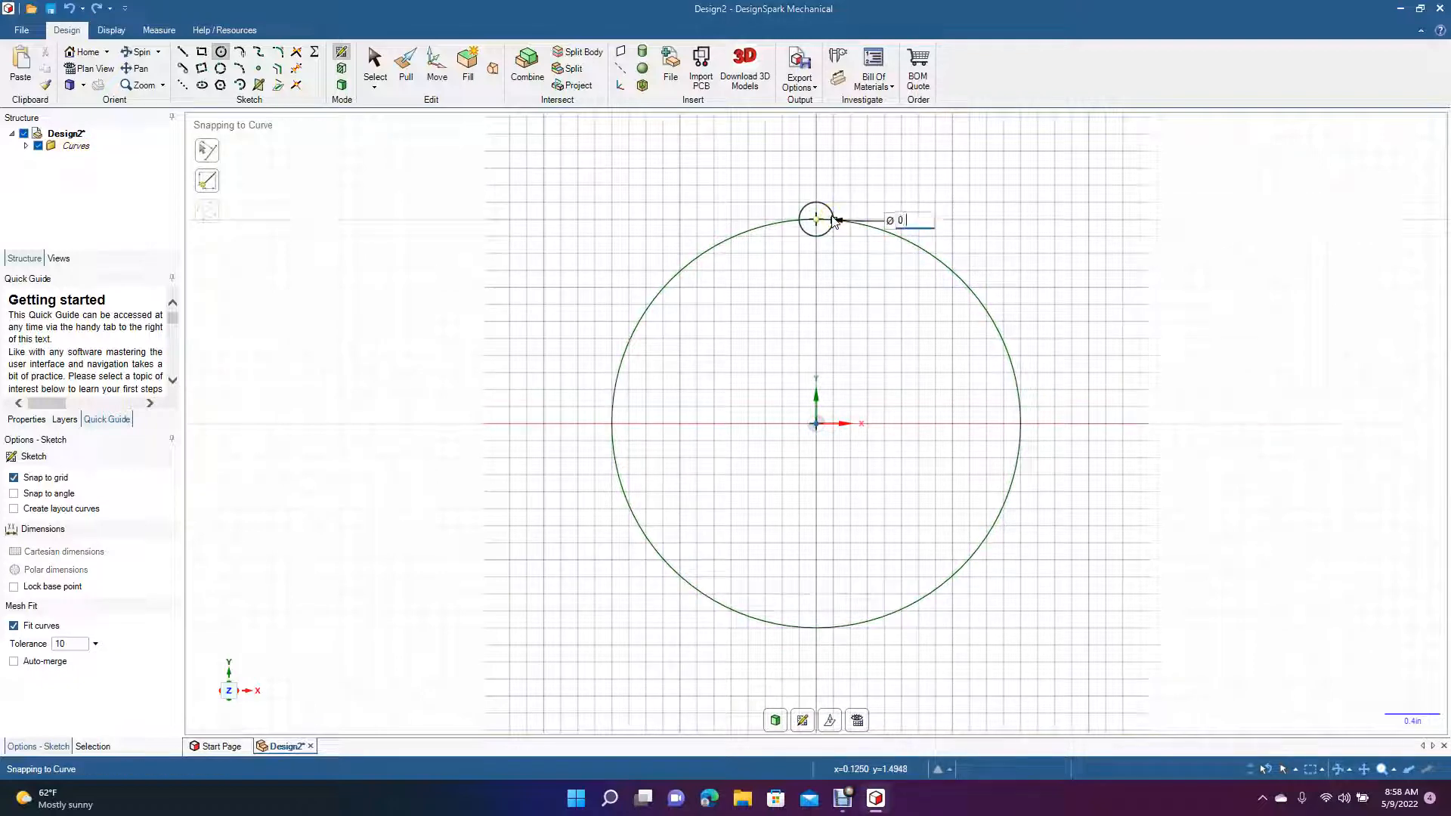
click(835, 221)
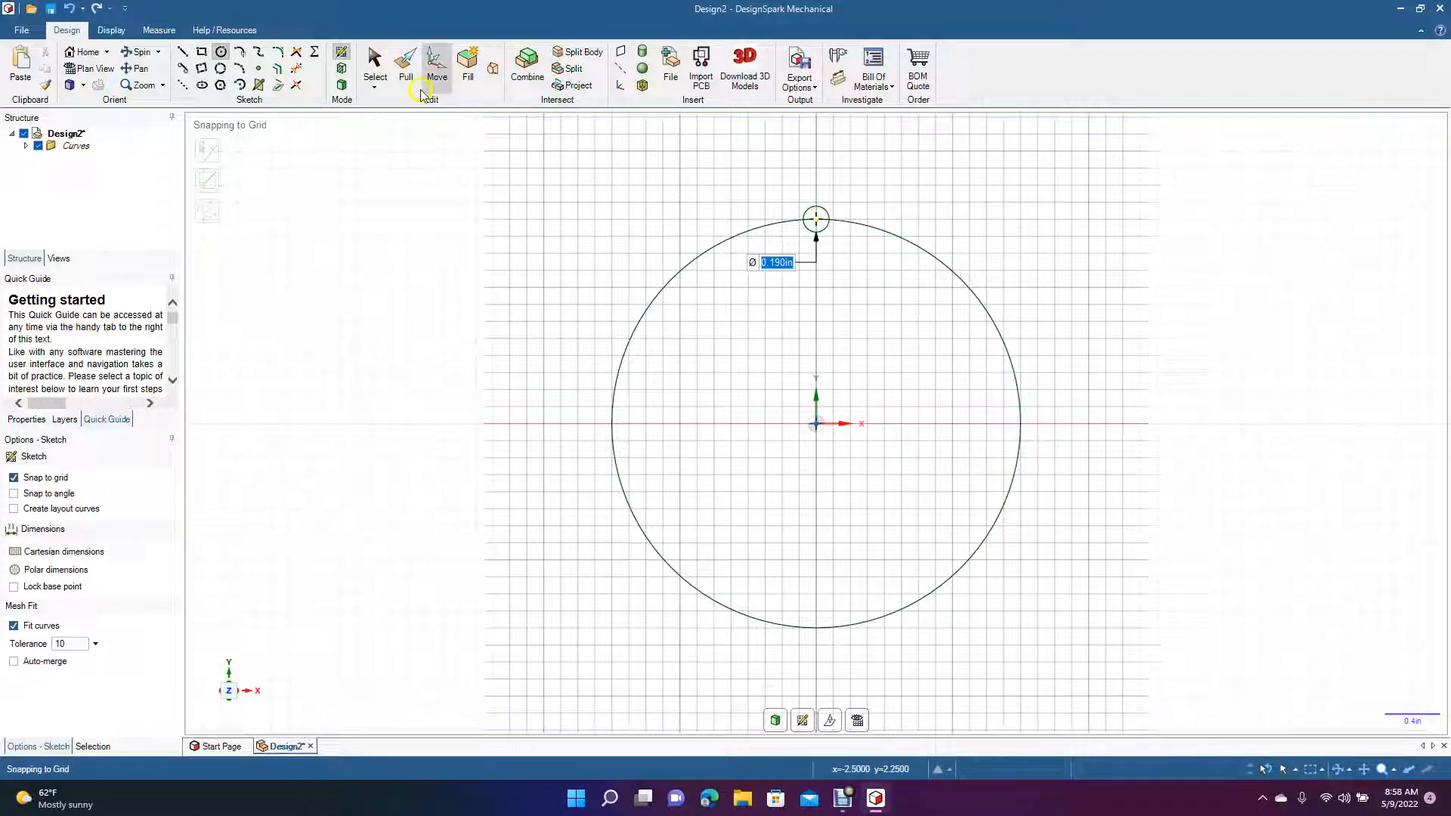
click(376, 65)
click(457, 185)
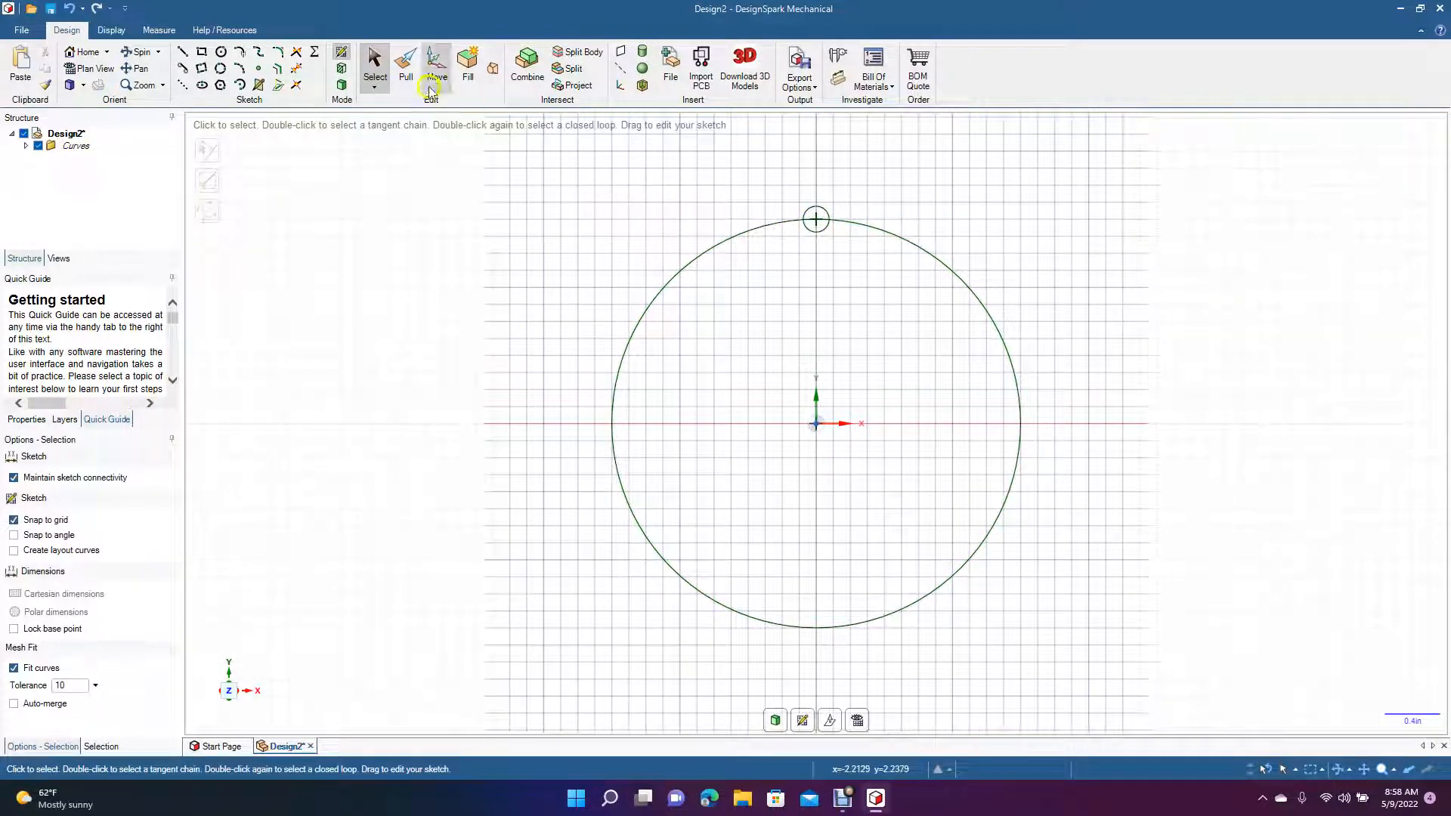
click(297, 68)
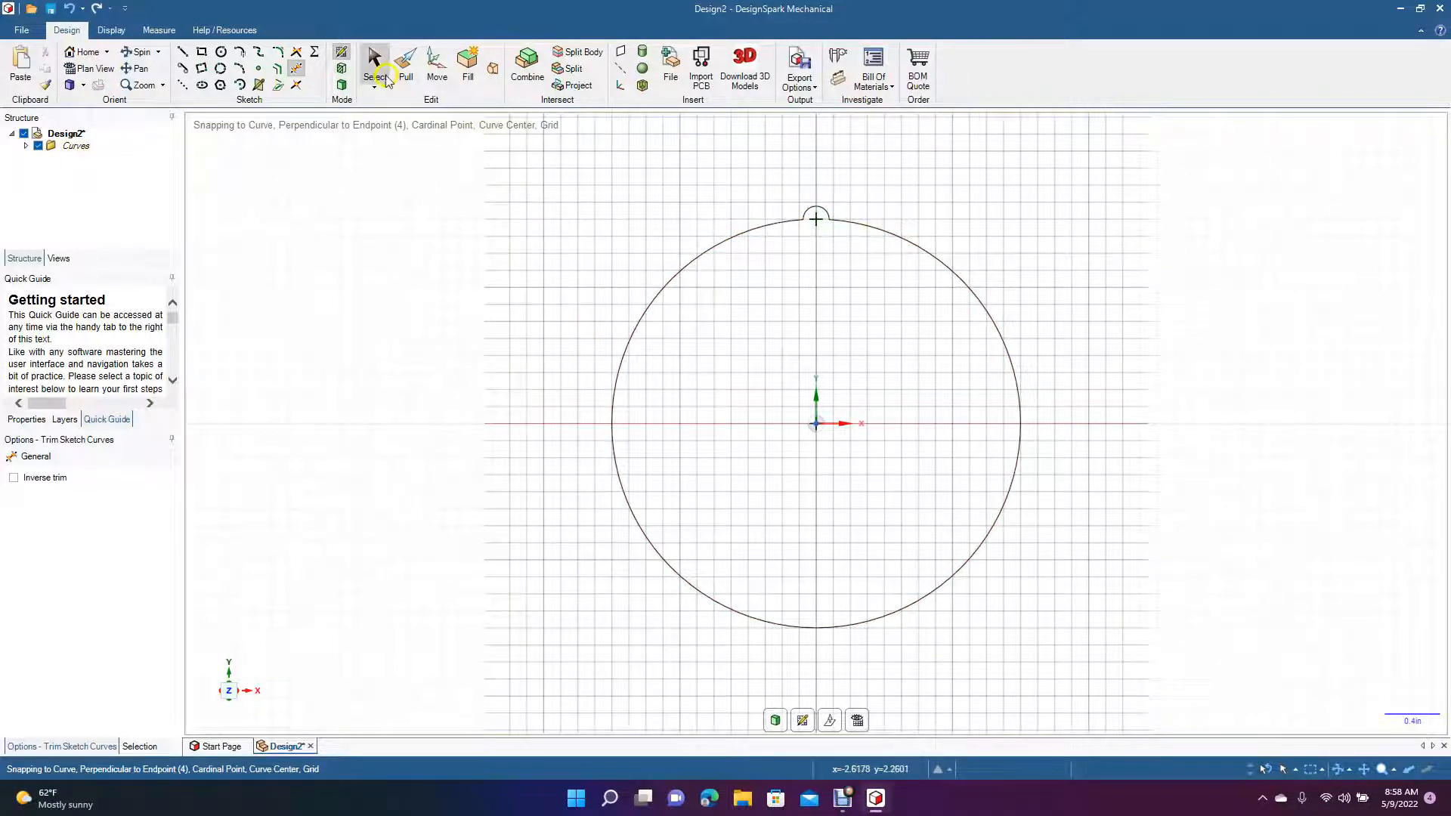
click(375, 64)
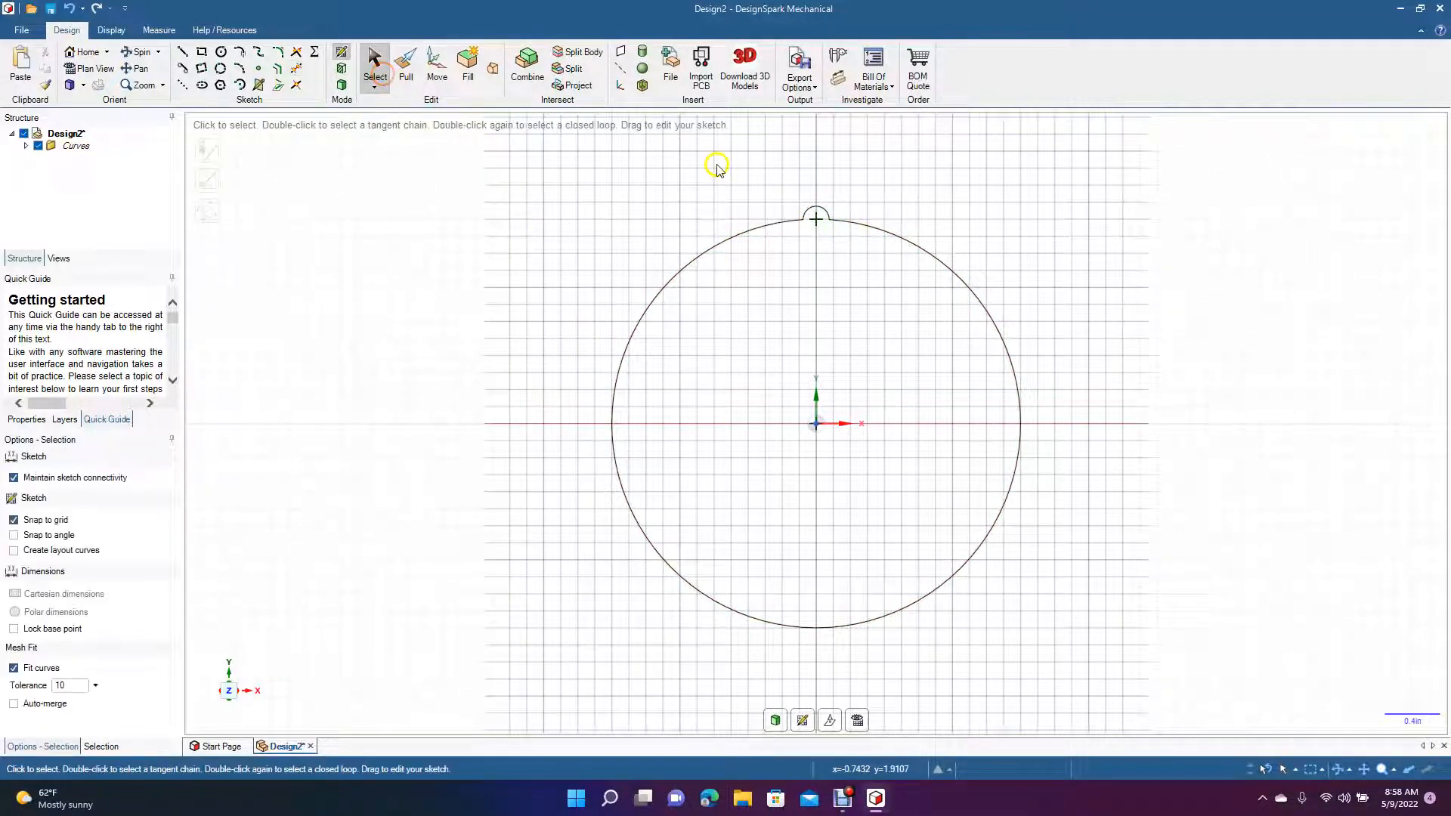
Create a circular pattern of the small bump arc around the origin using Move with pattern creation enabled
click(809, 207)
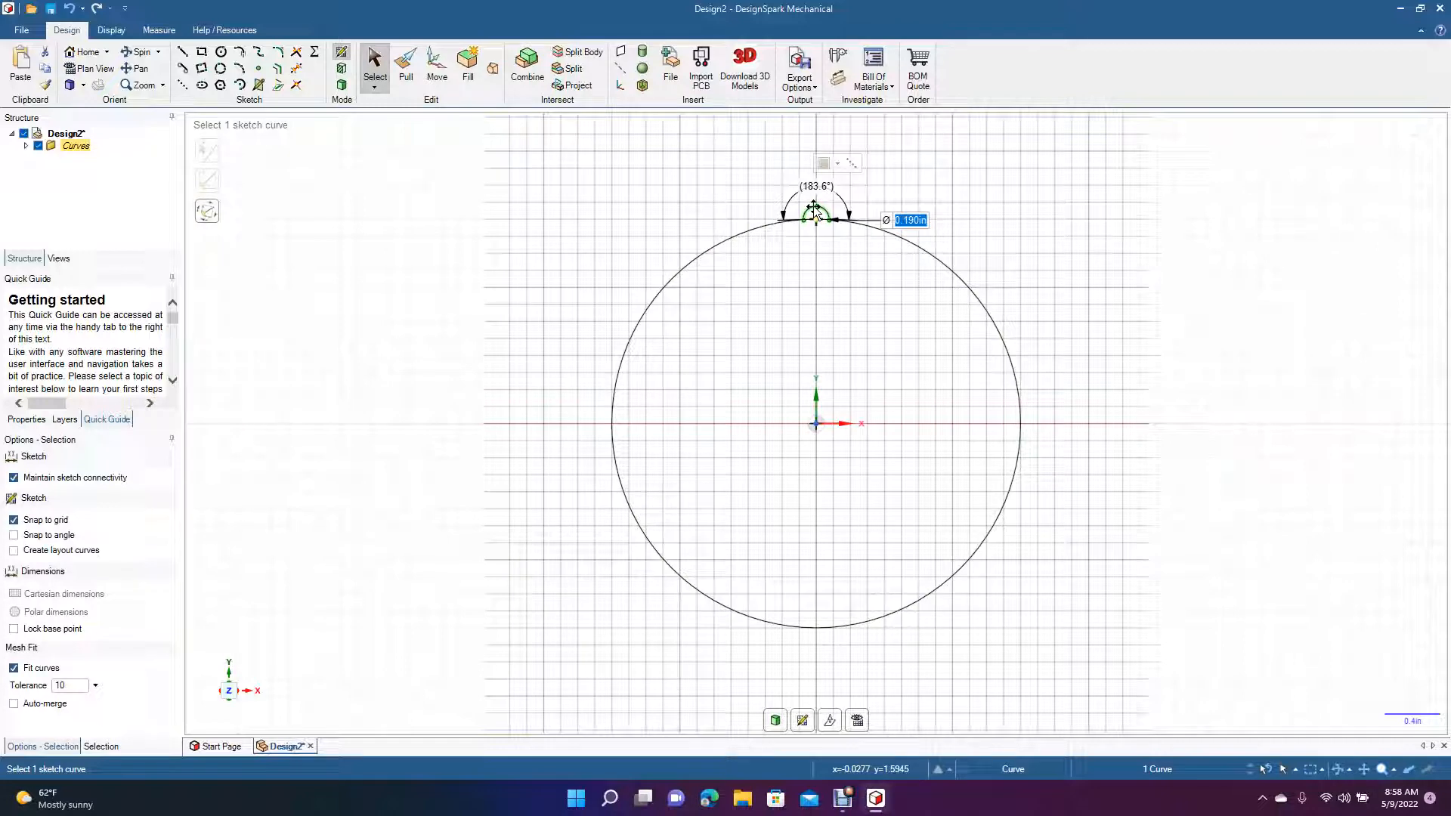
click(437, 66)
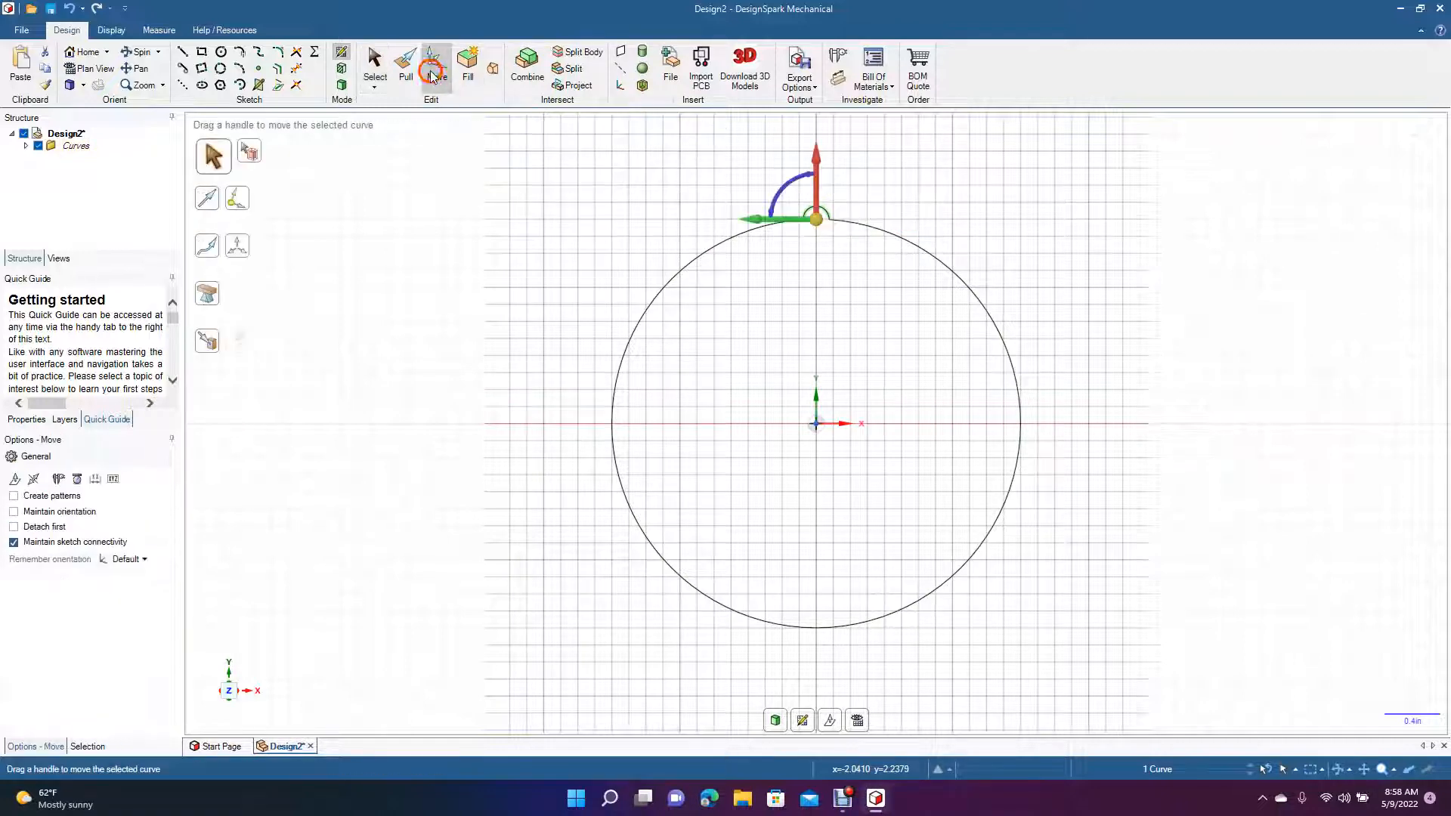
click(40, 496)
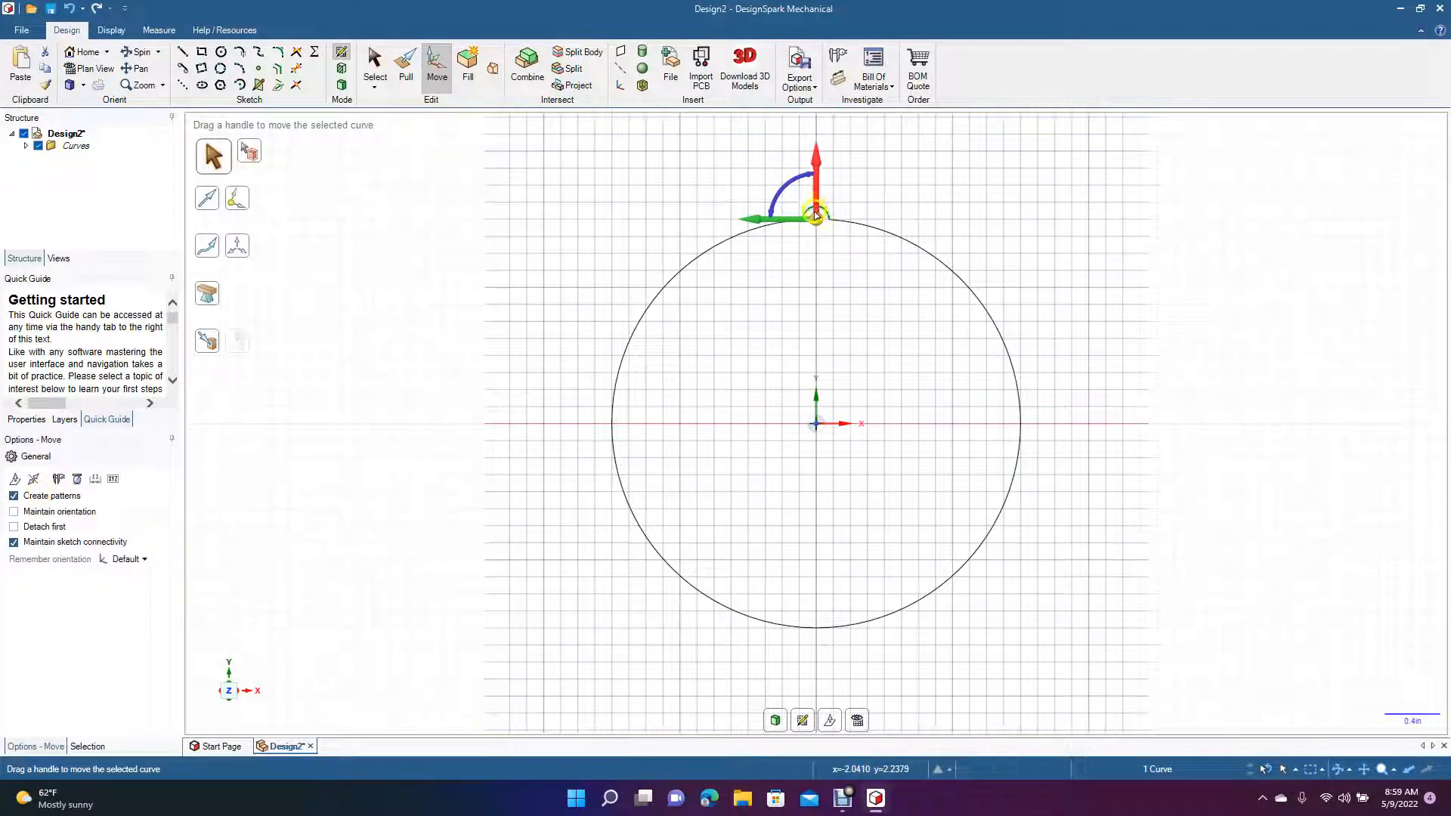
drag(816, 219, 768, 420)
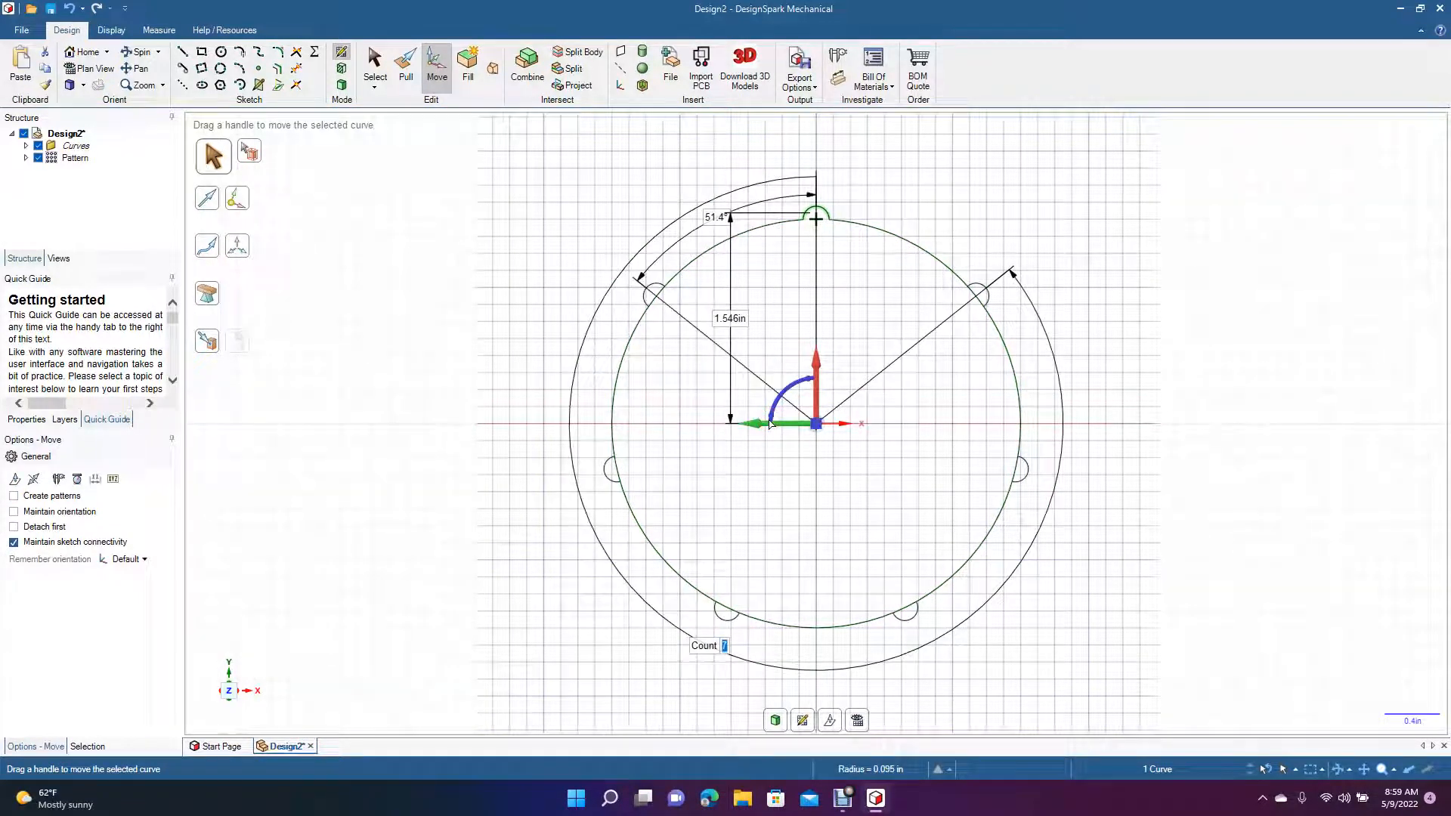
Try bump pattern counts of 80 and 70, undoing each one
text(80)
key(Return)
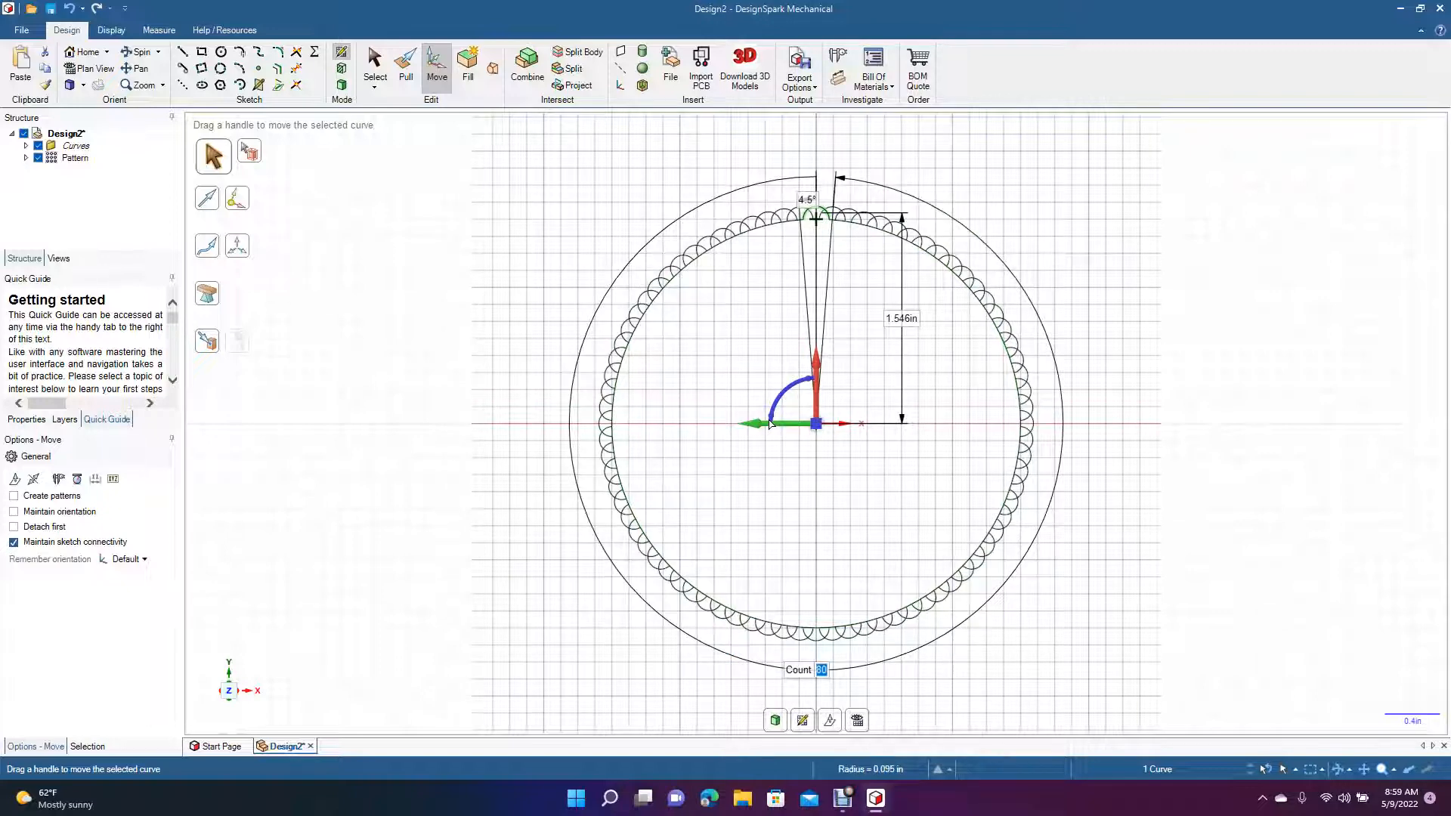
key(ctrl+z)
text(70)
key(Return)
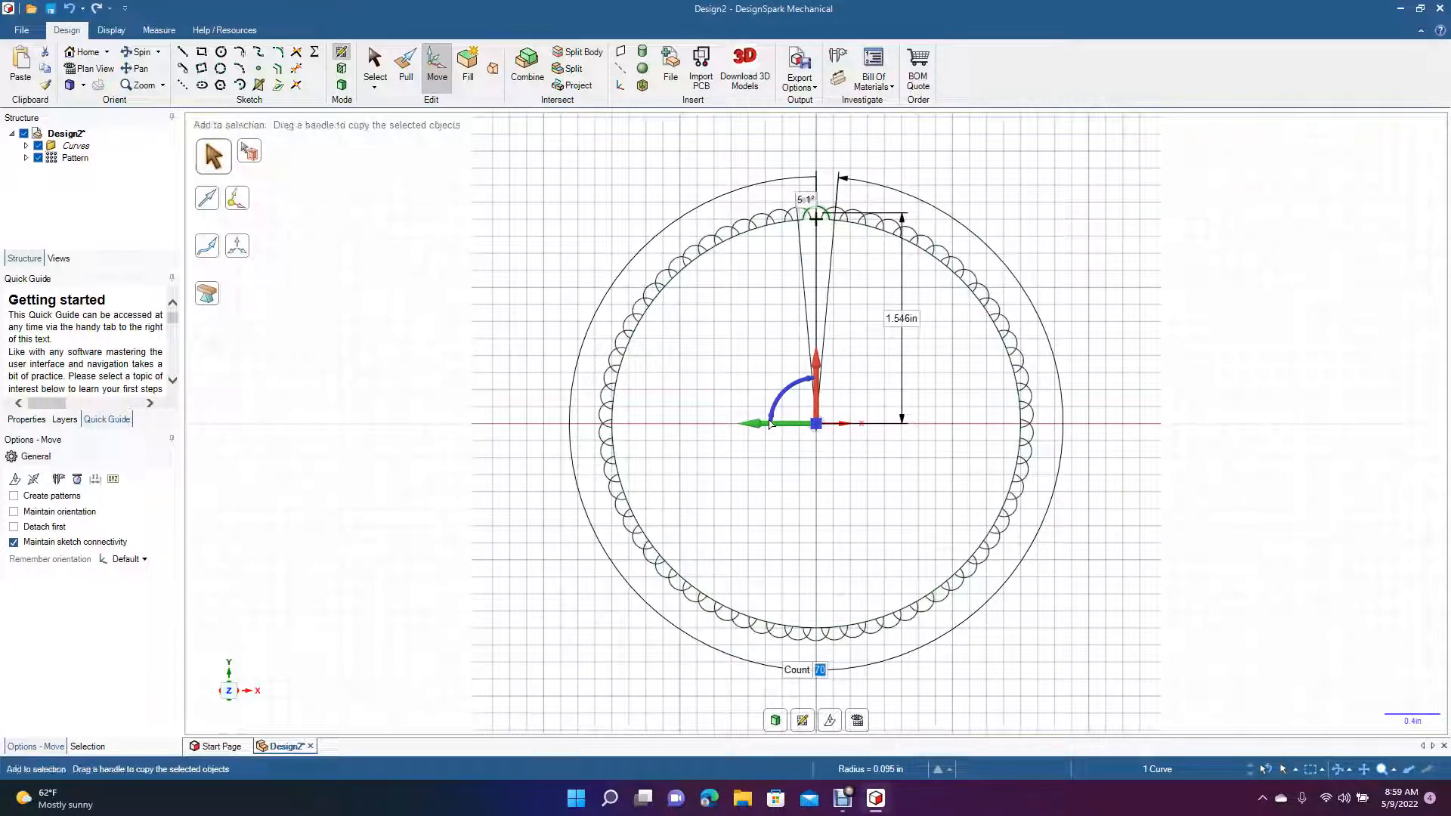
key(ctrl+z)
Set the circular bump pattern's count to 50 and finish the Move operation
text(50)
key(Return)
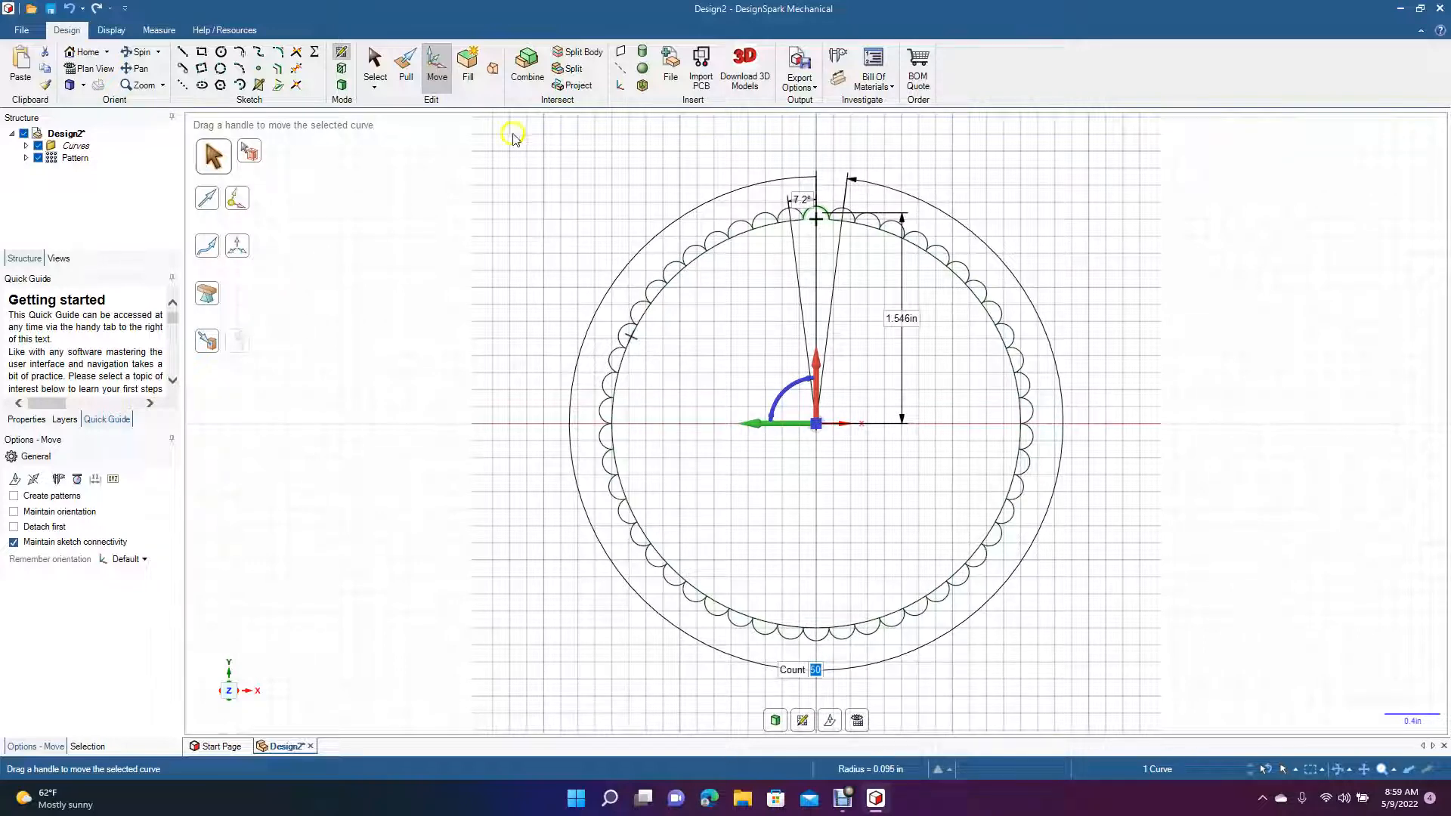
click(375, 92)
click(398, 243)
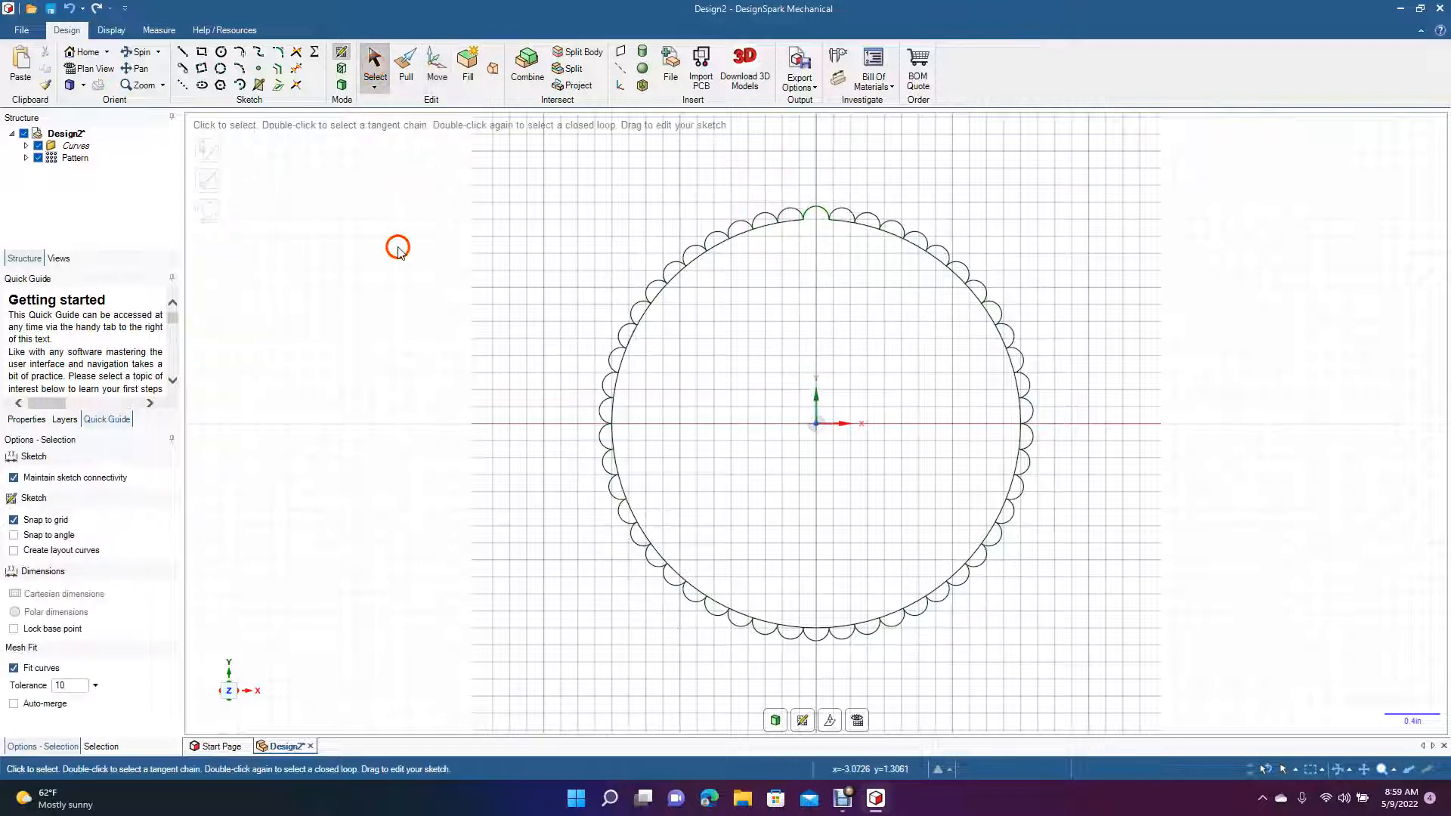
Trim away the large circle's segments beneath the bumps on both sides of the topmost bump
click(296, 68)
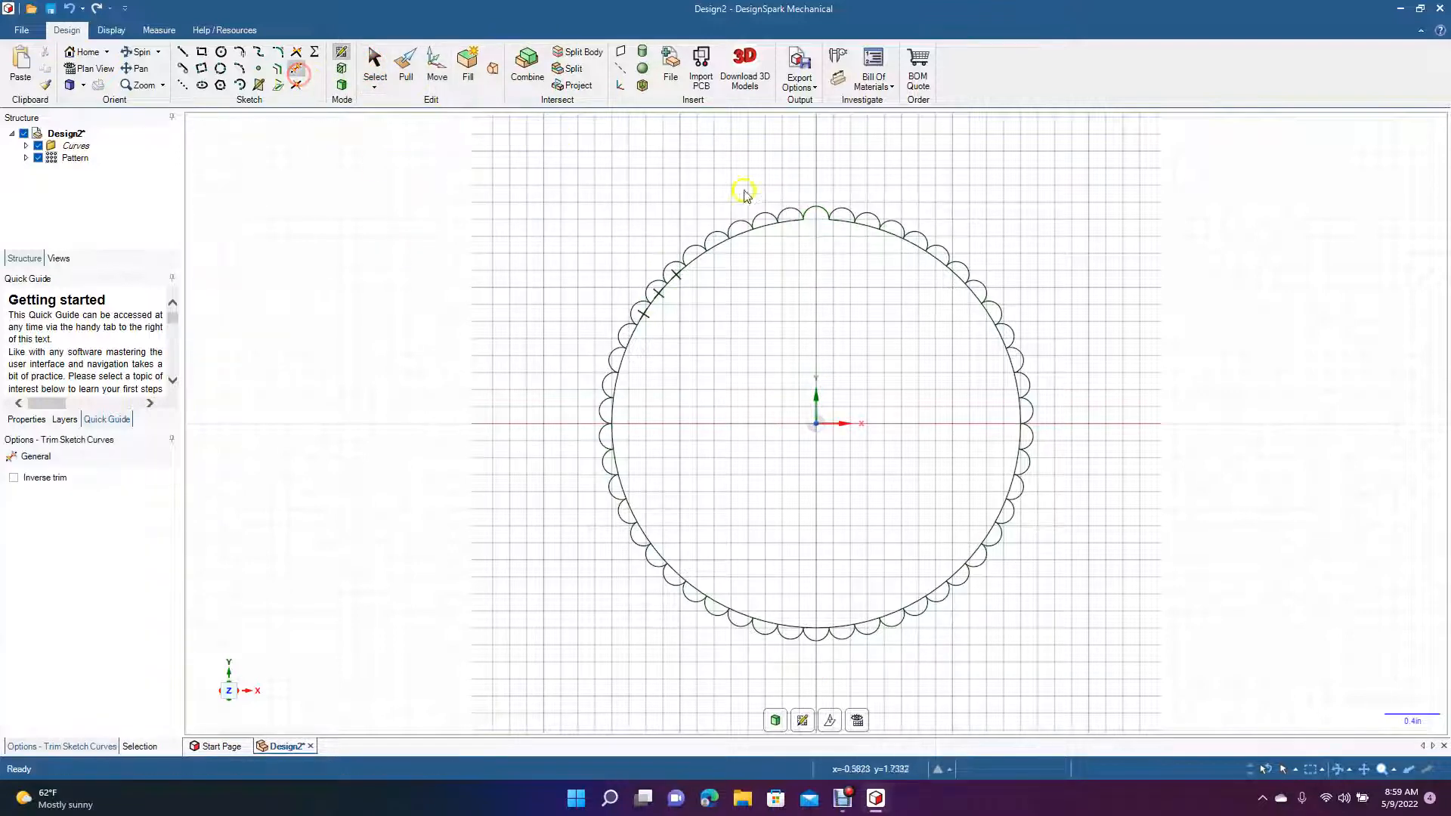
click(744, 234)
click(767, 232)
click(766, 232)
click(766, 227)
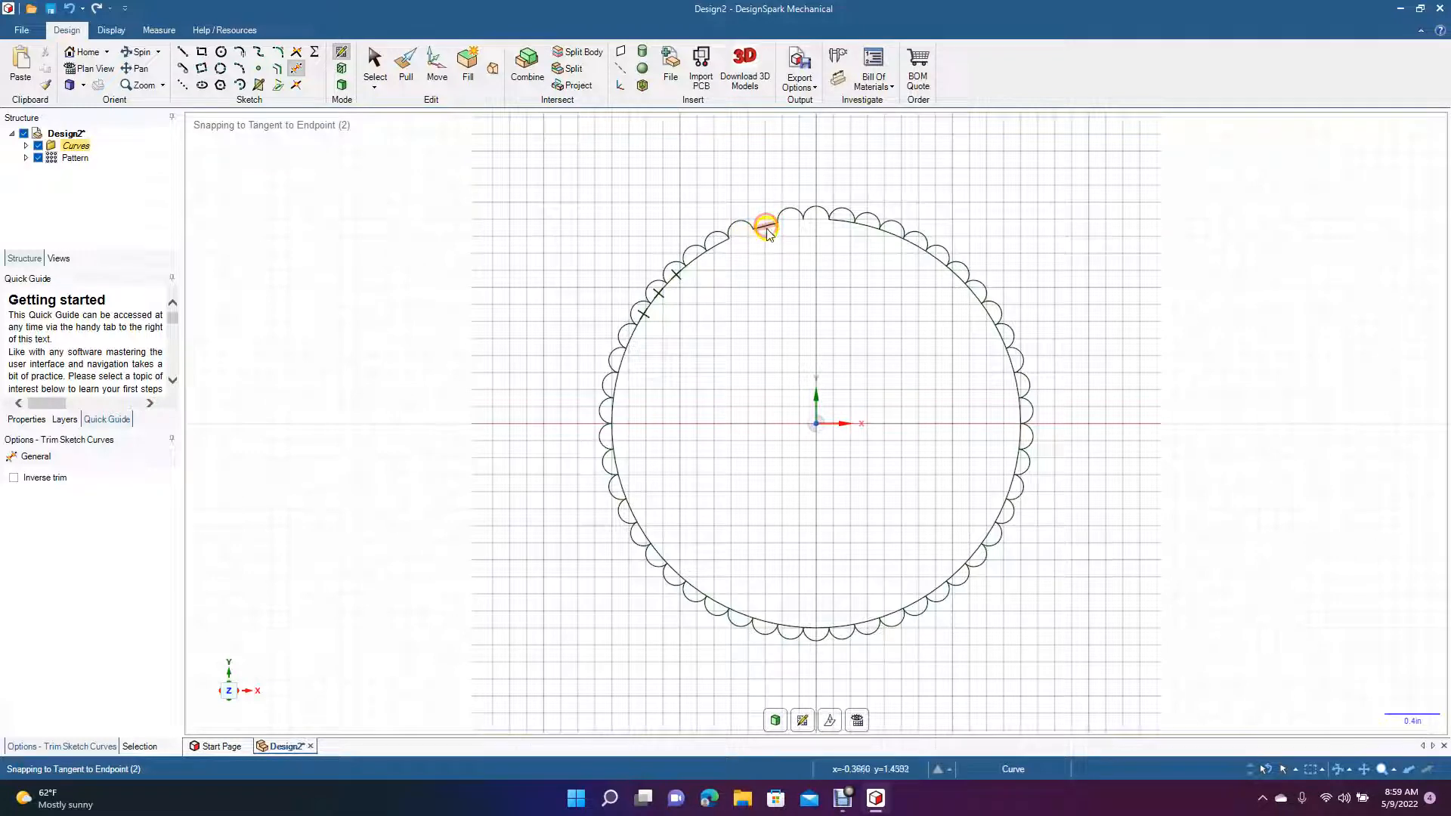
click(768, 228)
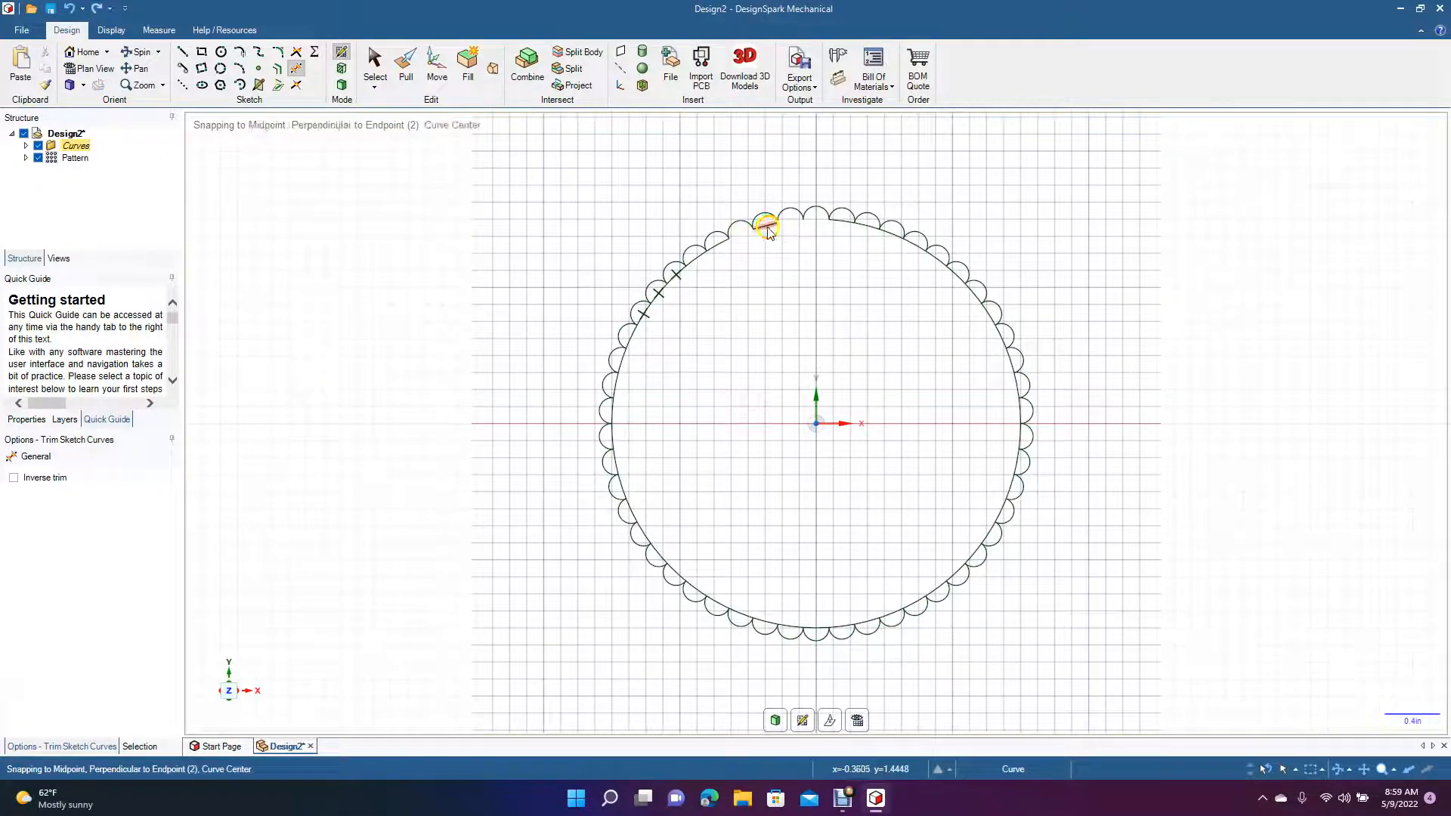
click(765, 227)
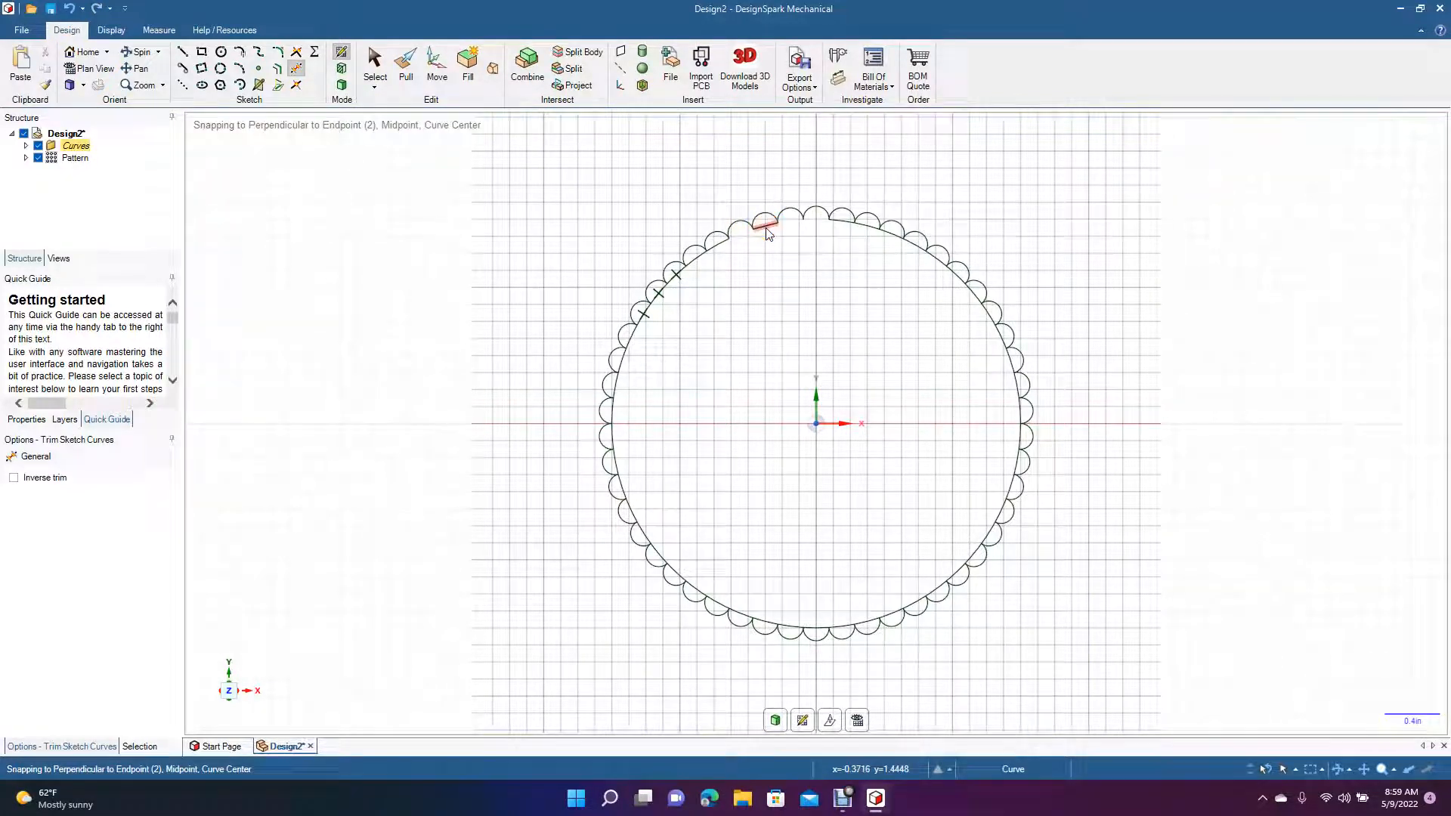
click(765, 227)
click(844, 225)
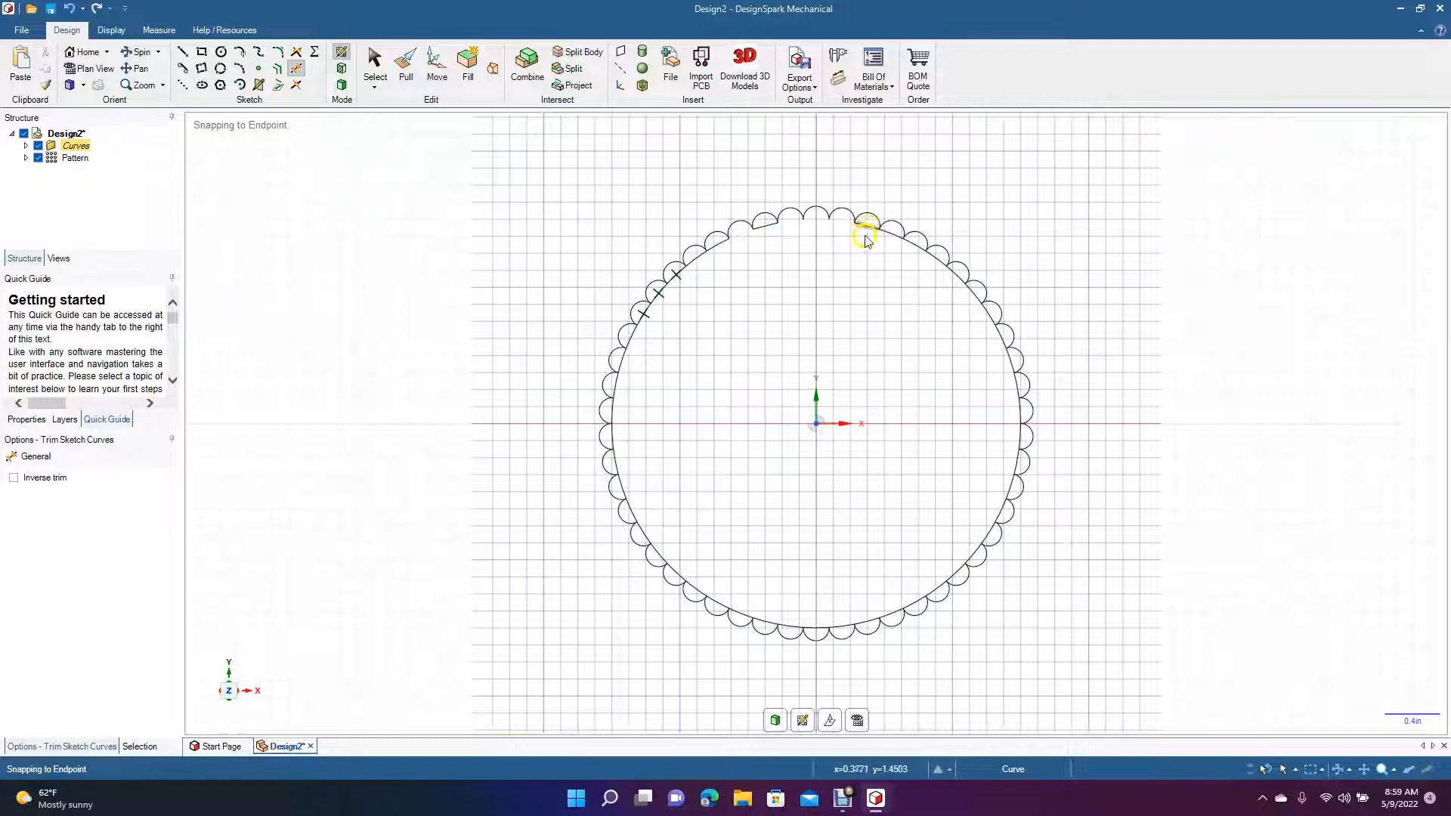
Trim the large circle's segments beneath the bumps along the upper-right quarter, down to the X axis
scroll(835, 452, up, 3)
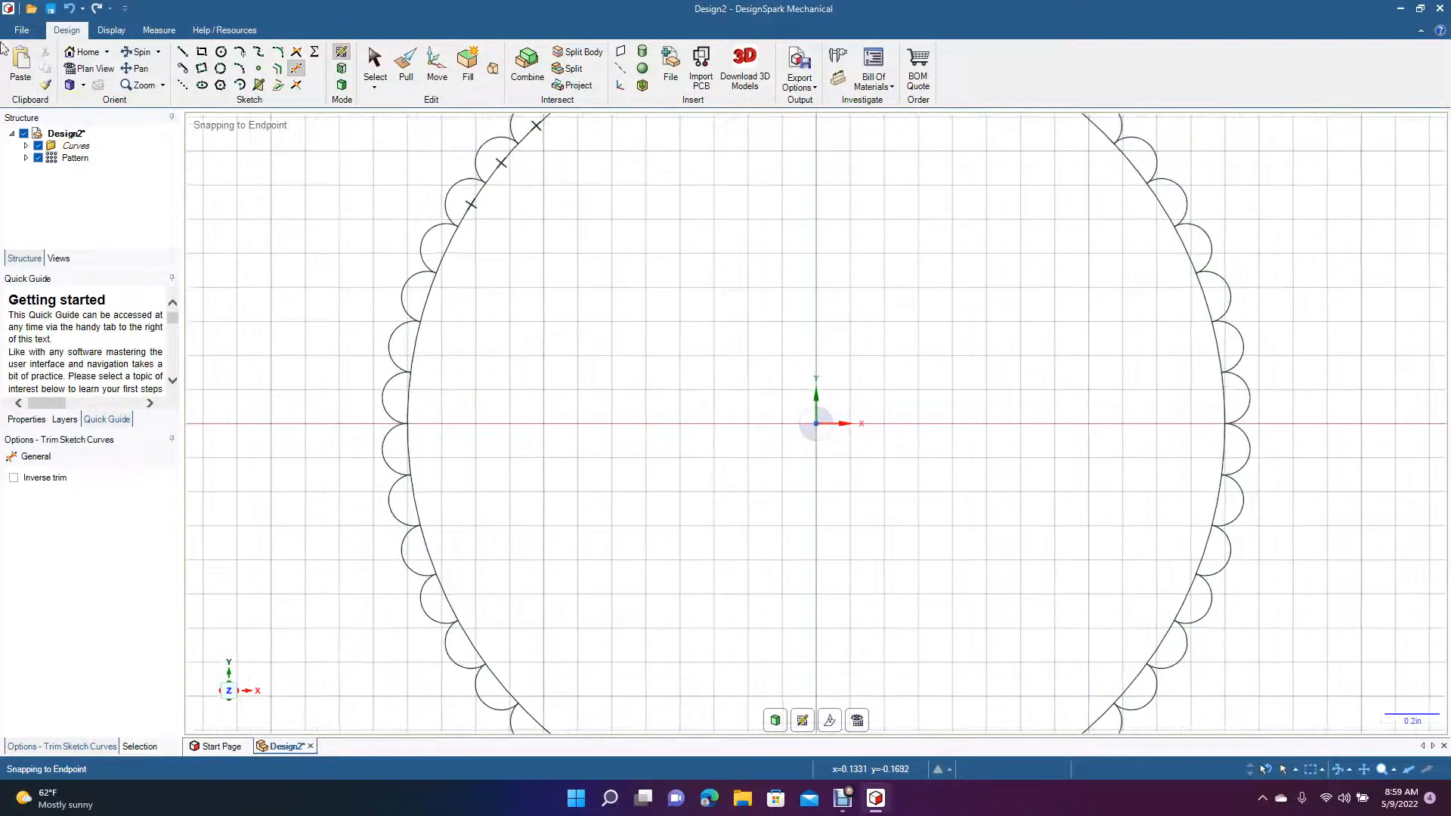
click(136, 68)
click(667, 302)
mouse_move(666, 302)
mouse_down()
mouse_move(486, 576)
mouse_move(501, 569)
mouse_up()
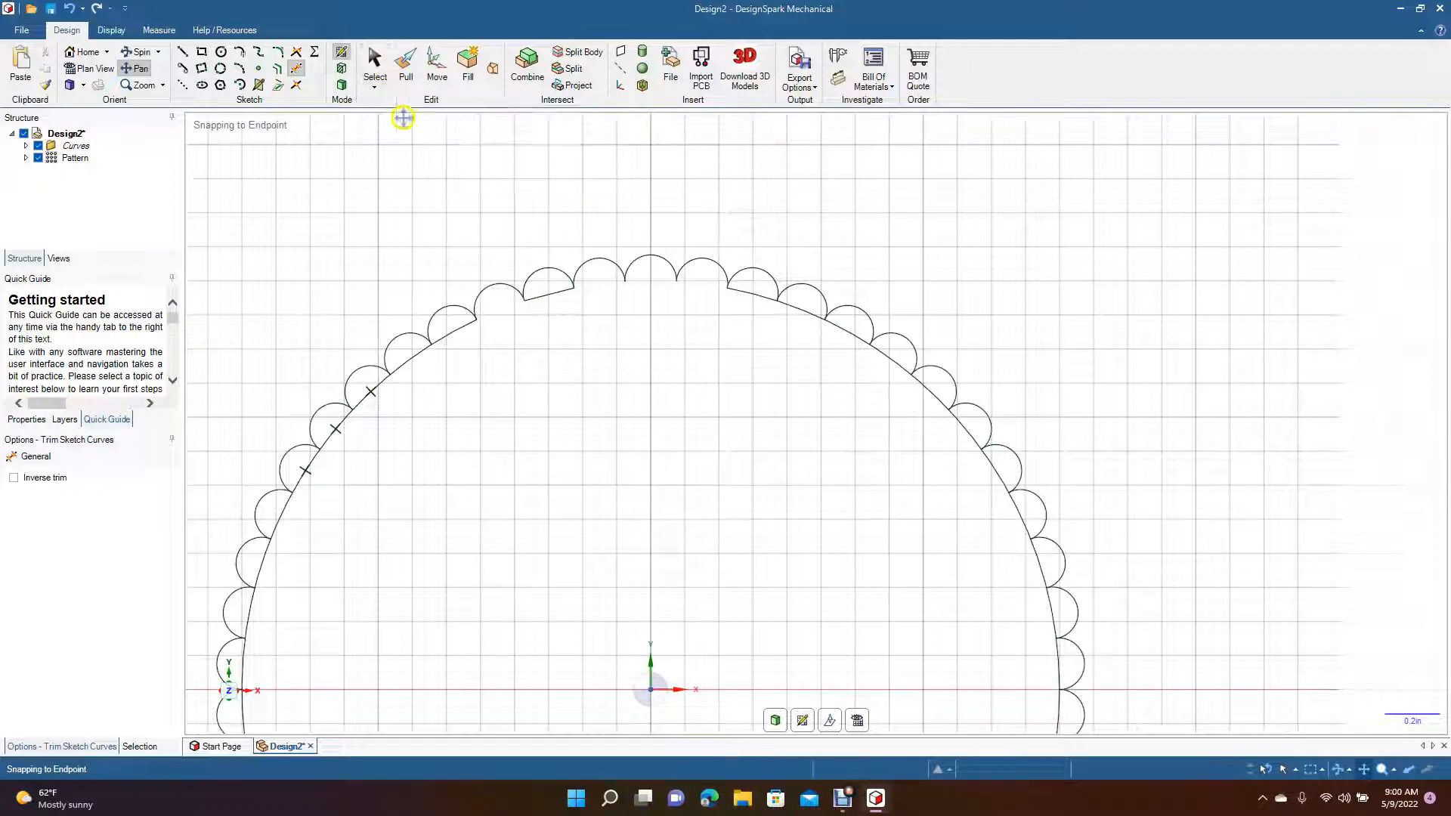
click(297, 69)
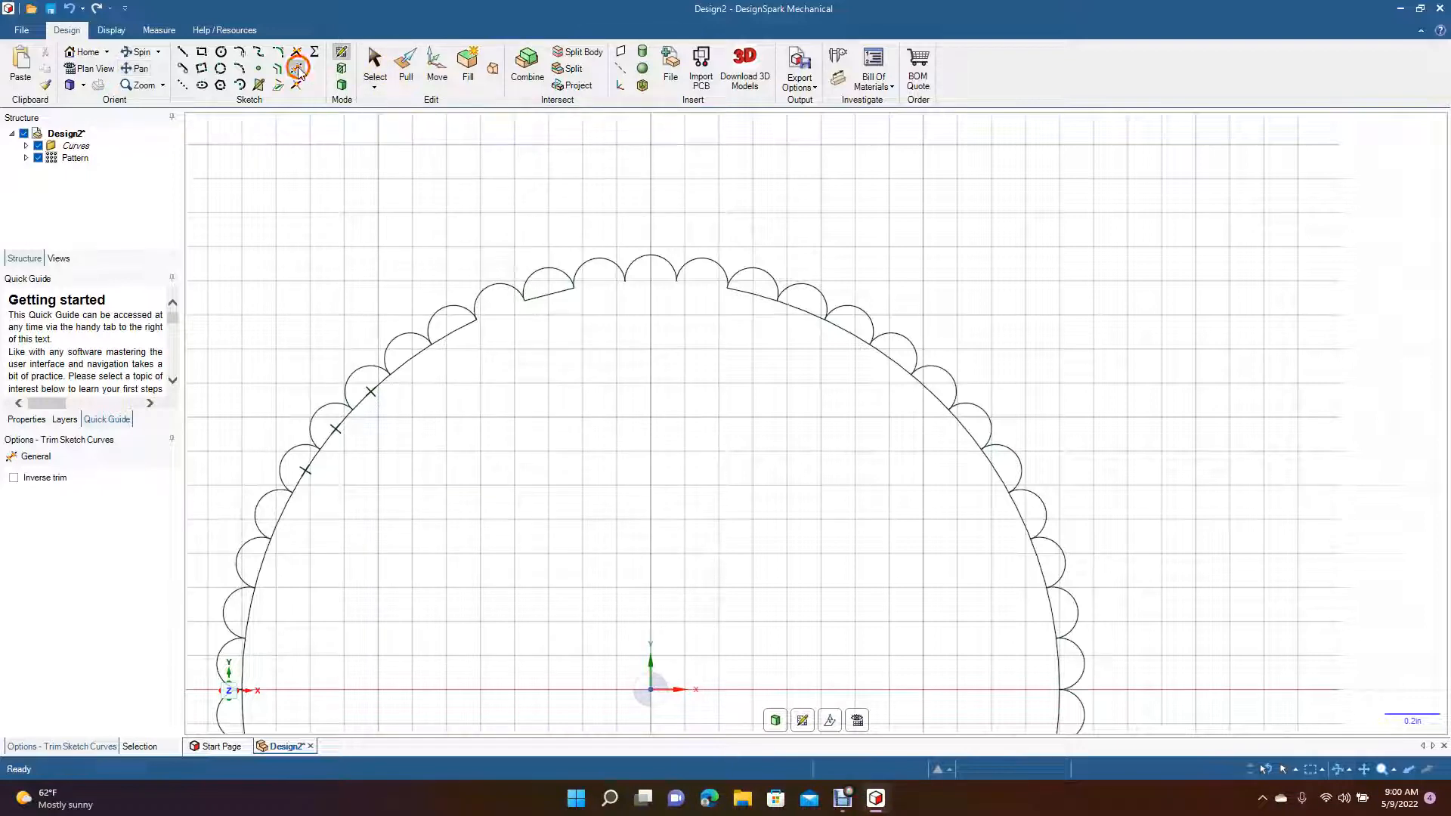
click(793, 307)
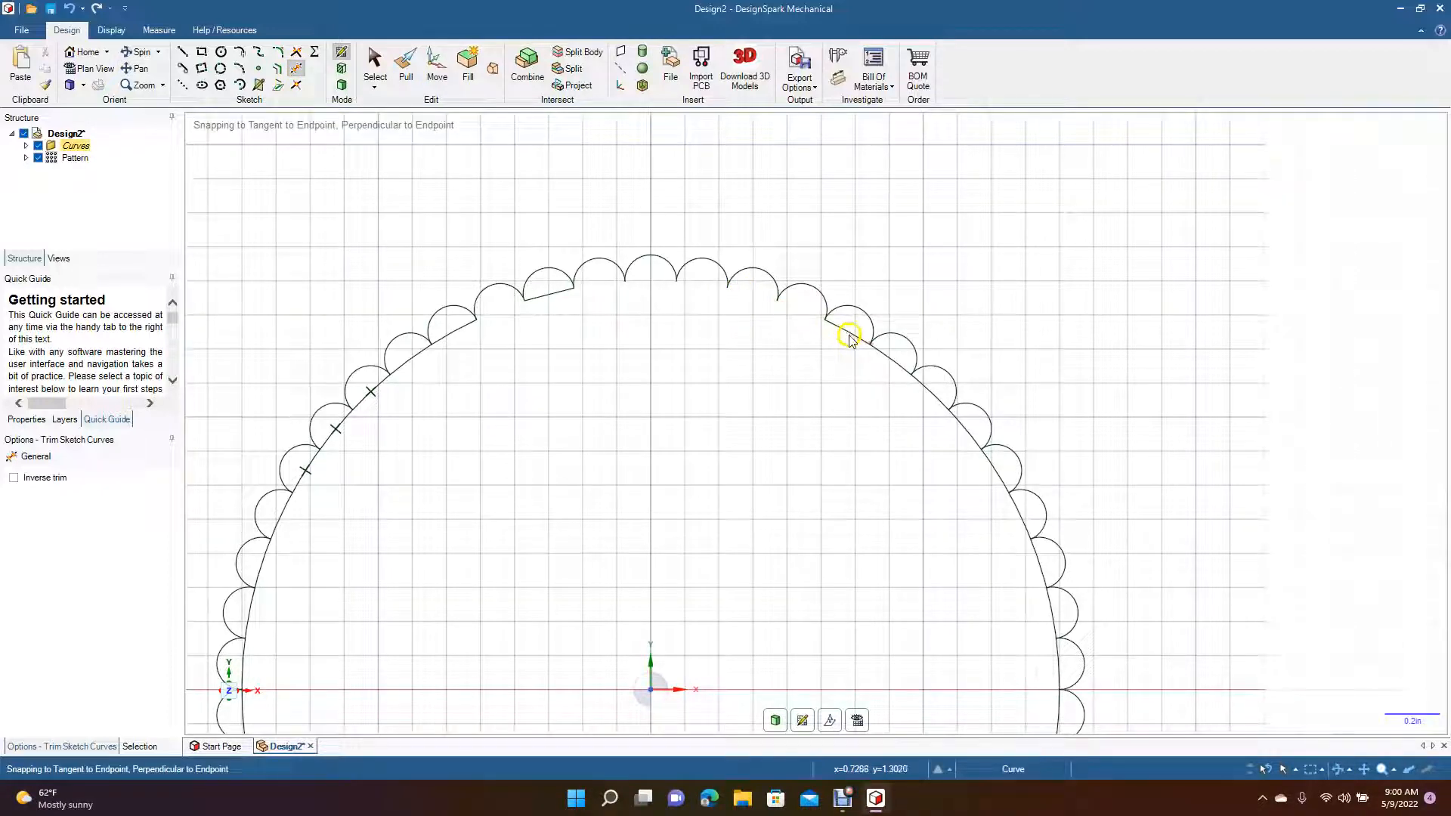
click(846, 333)
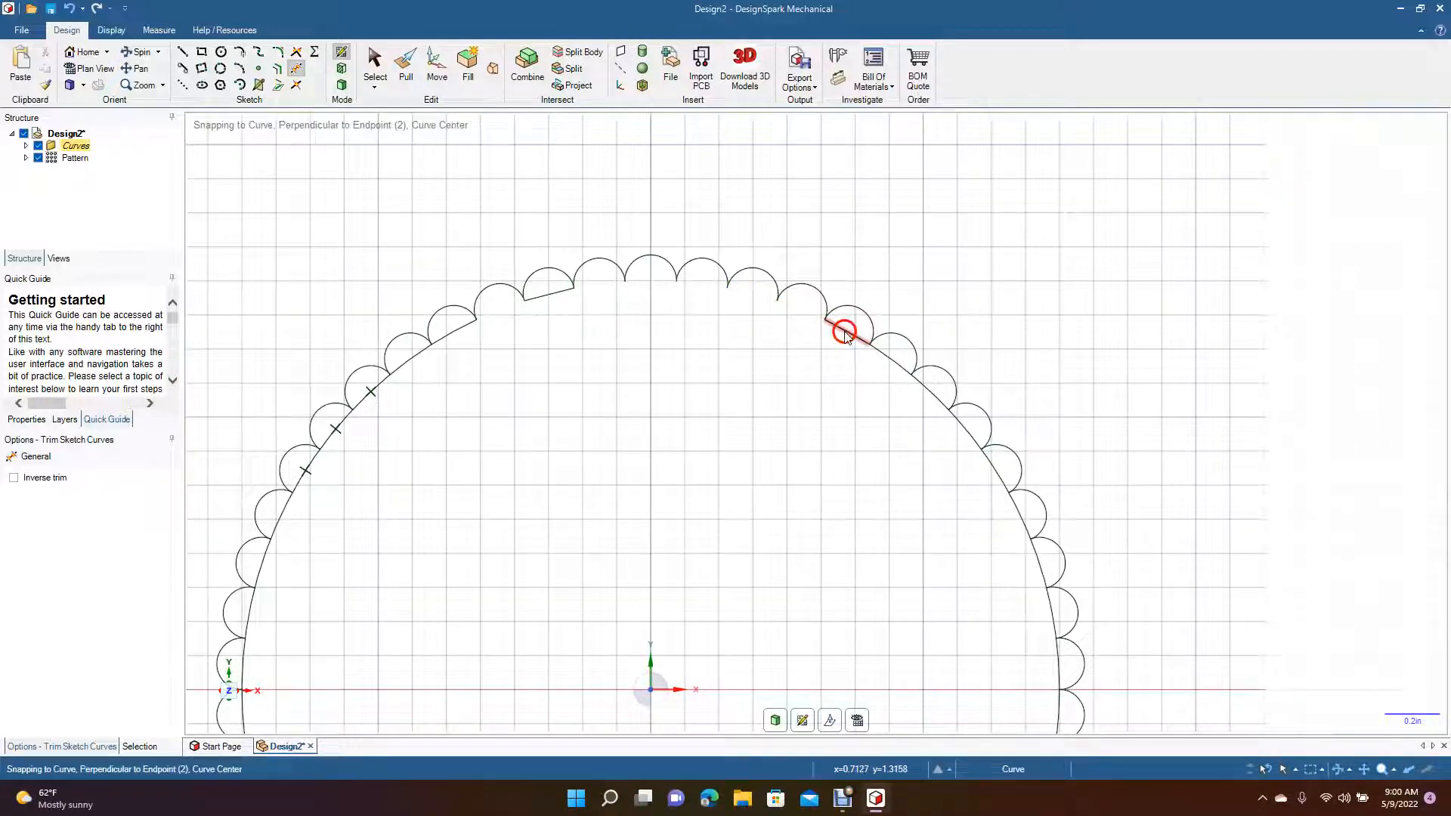
click(887, 362)
click(927, 395)
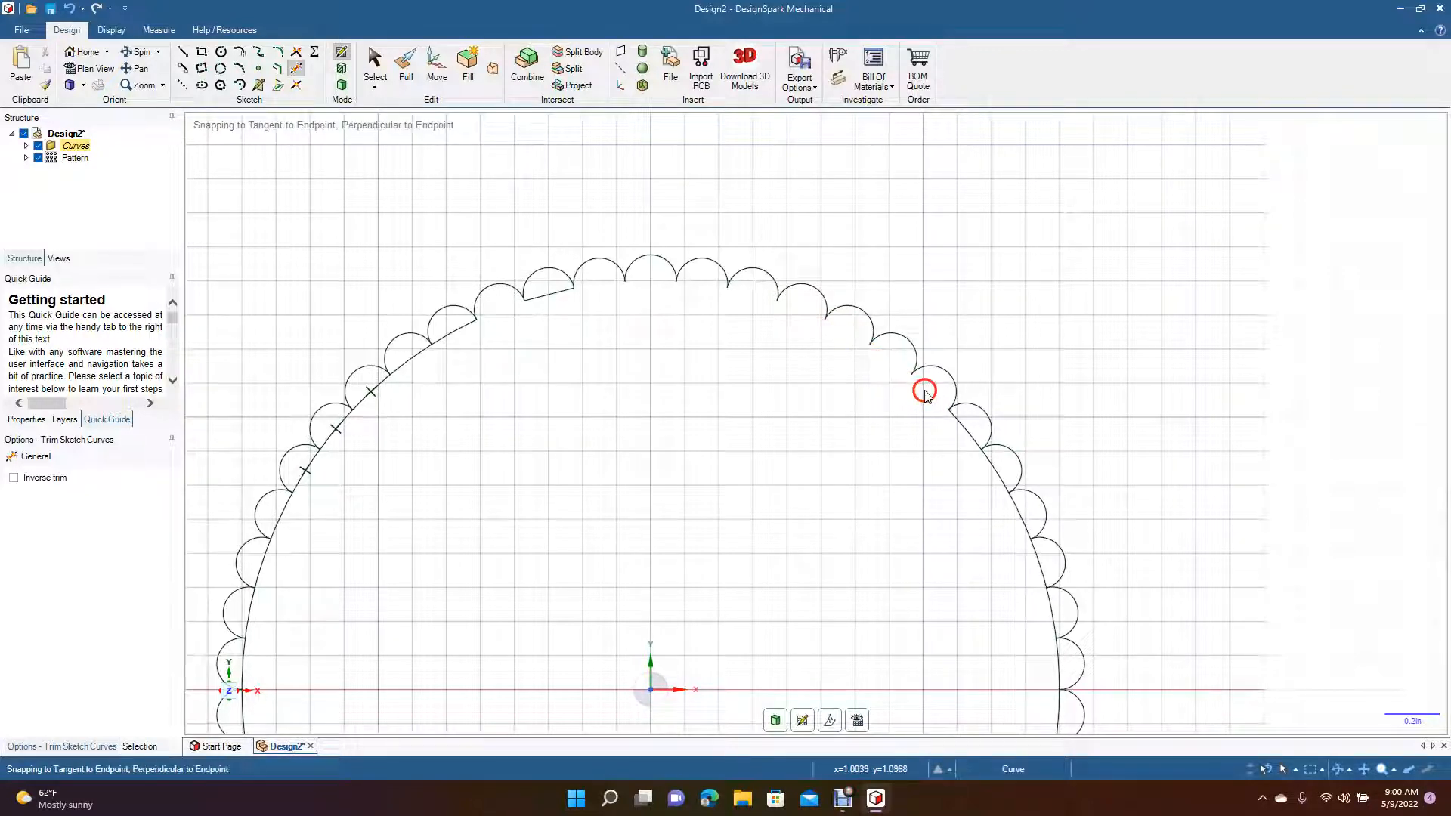
click(986, 456)
click(1015, 510)
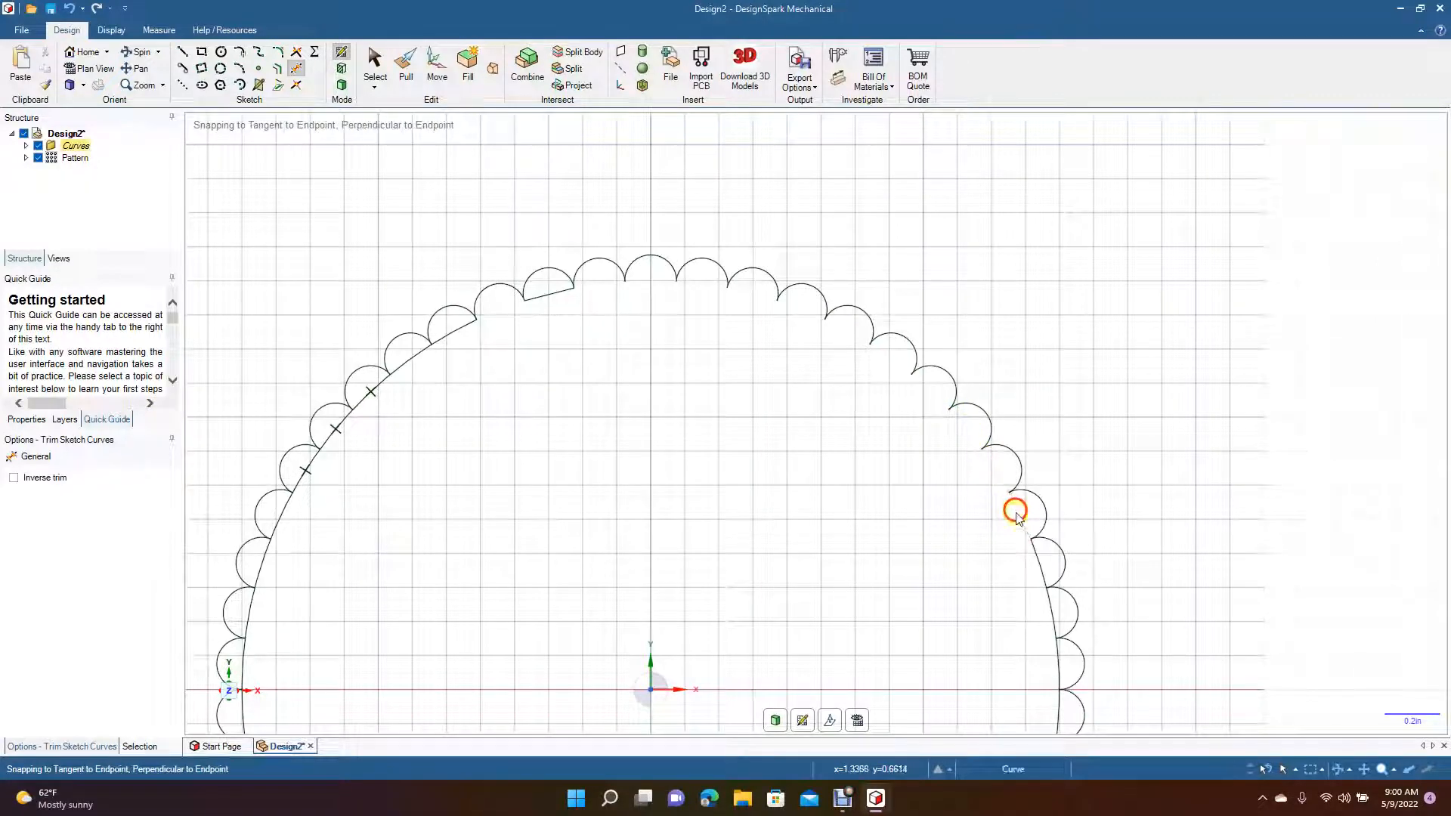
click(1035, 555)
click(1054, 604)
click(1057, 653)
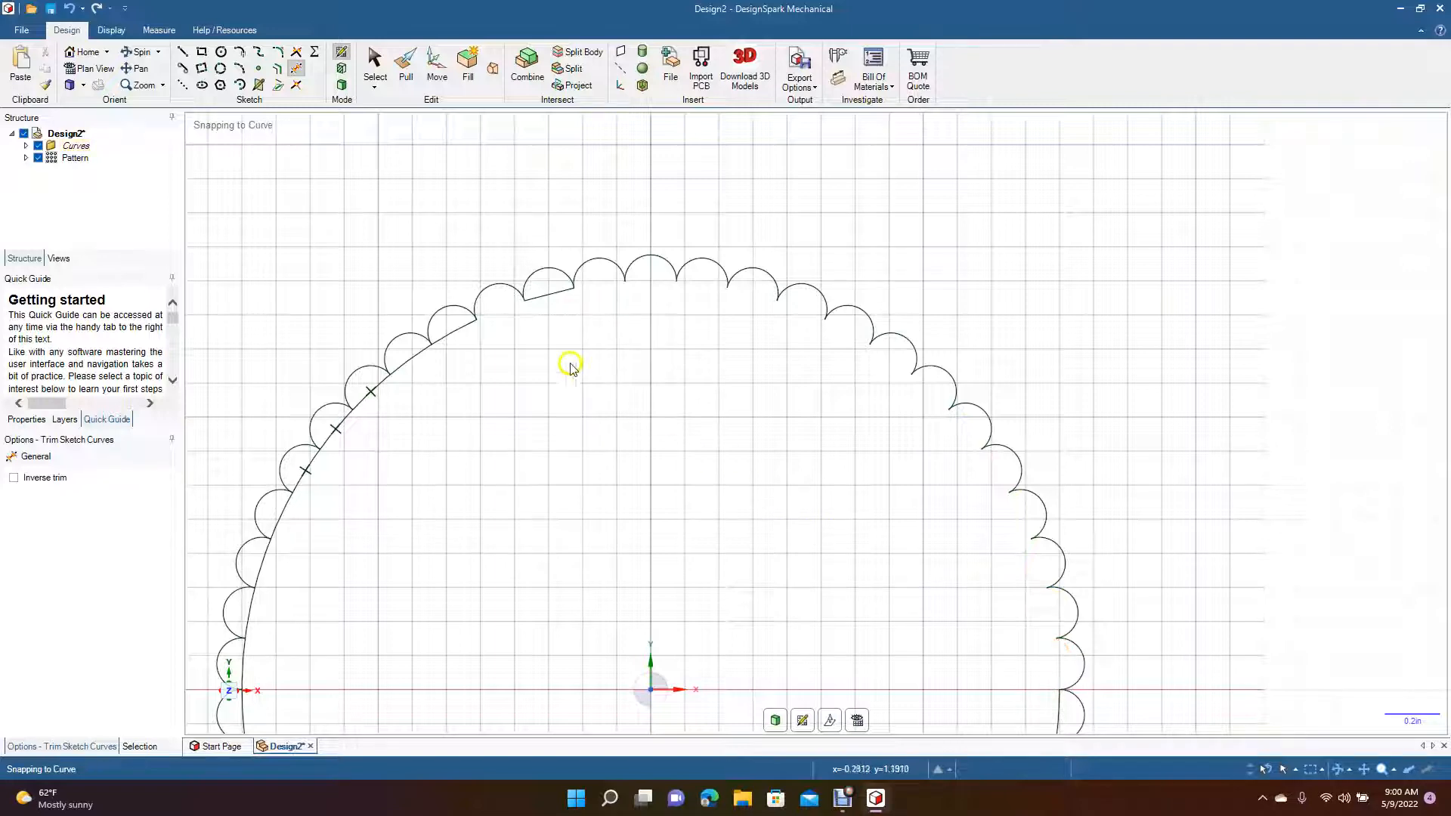
Delete the leftover circle segment beneath the second bump left of the topmost one
click(548, 297)
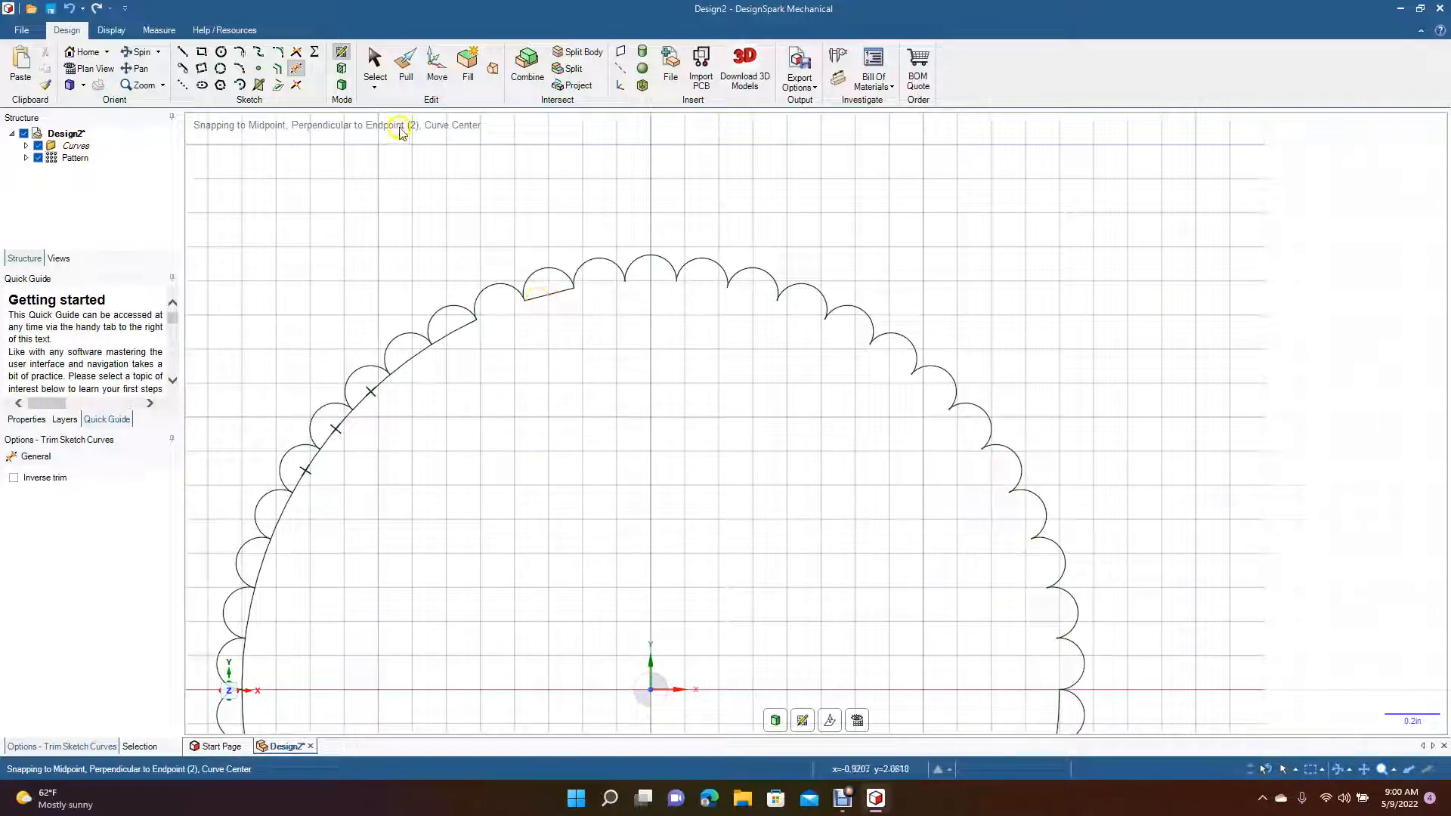
click(375, 67)
click(554, 293)
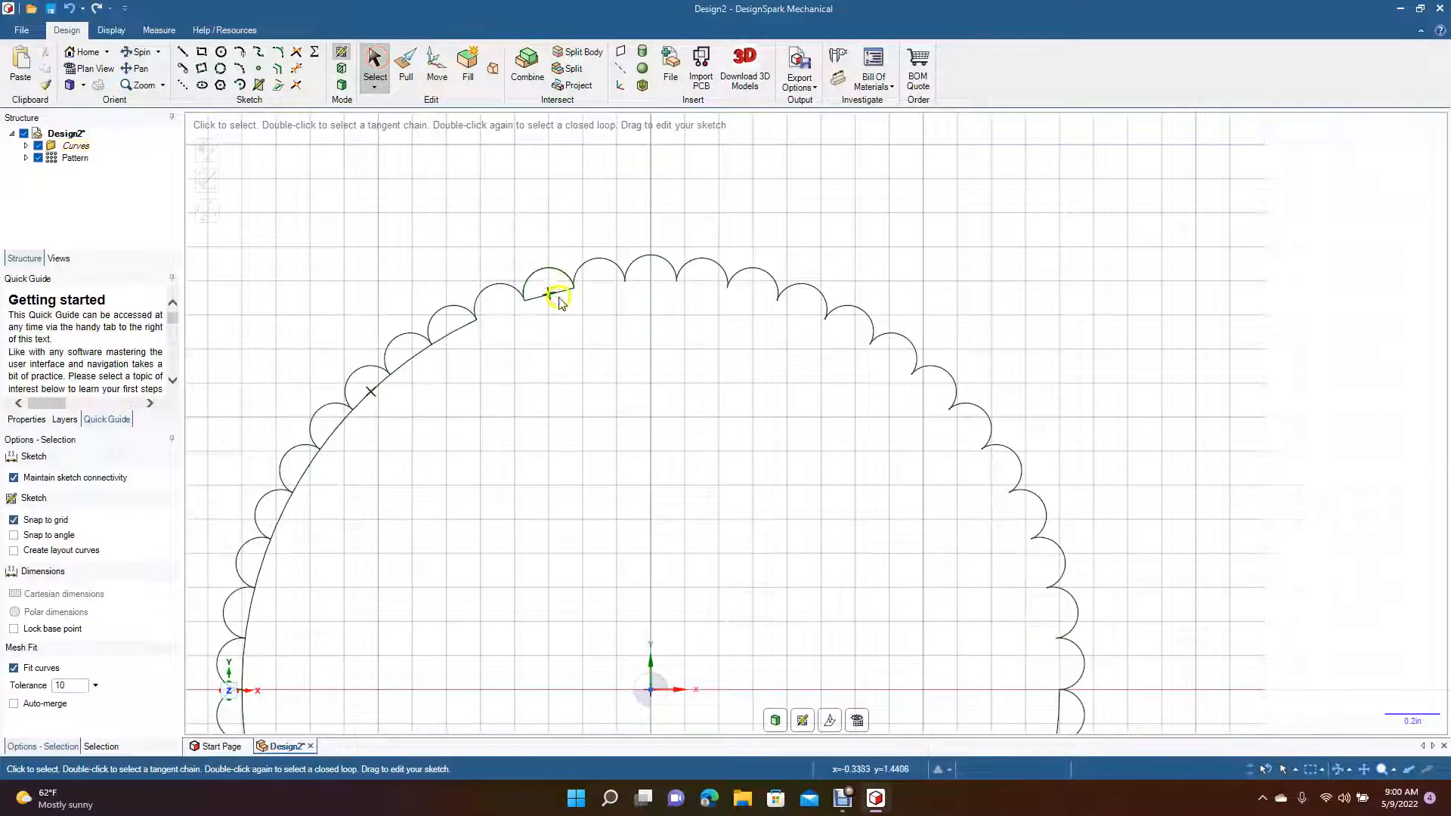
click(566, 291)
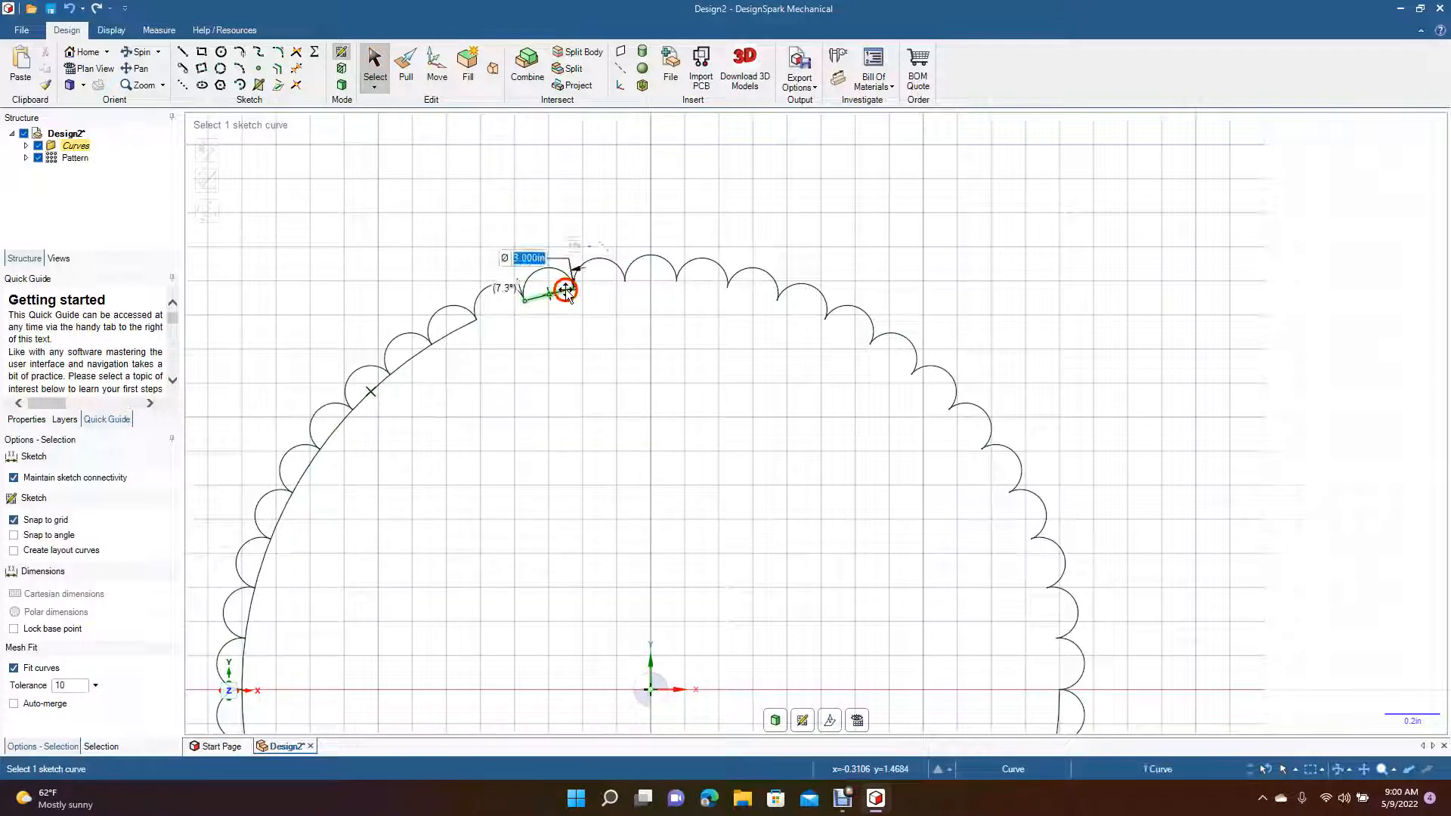
key(Delete)
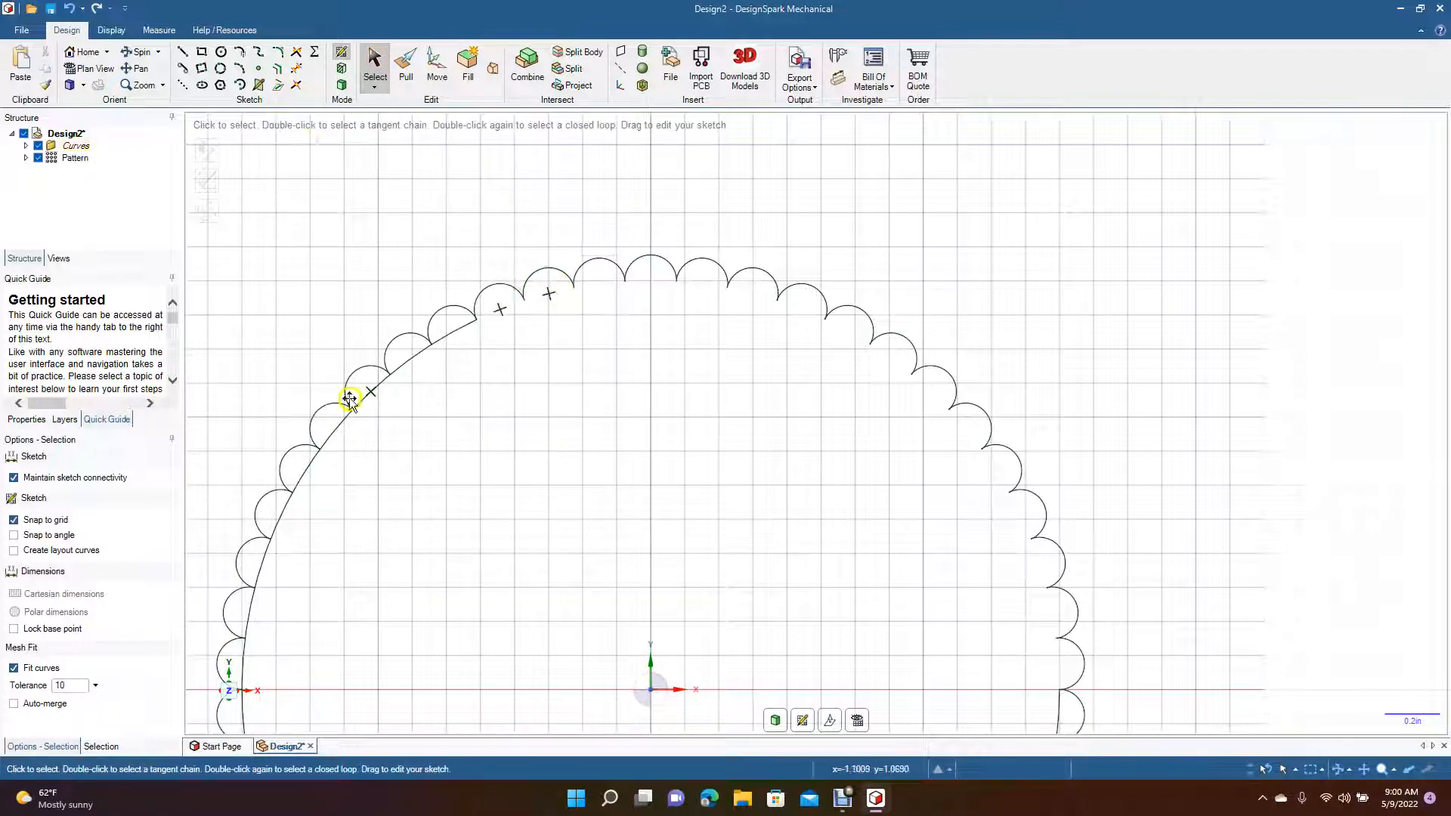
Trim the large circle's segments beneath alternate bumps along the upper-left quarter
click(297, 69)
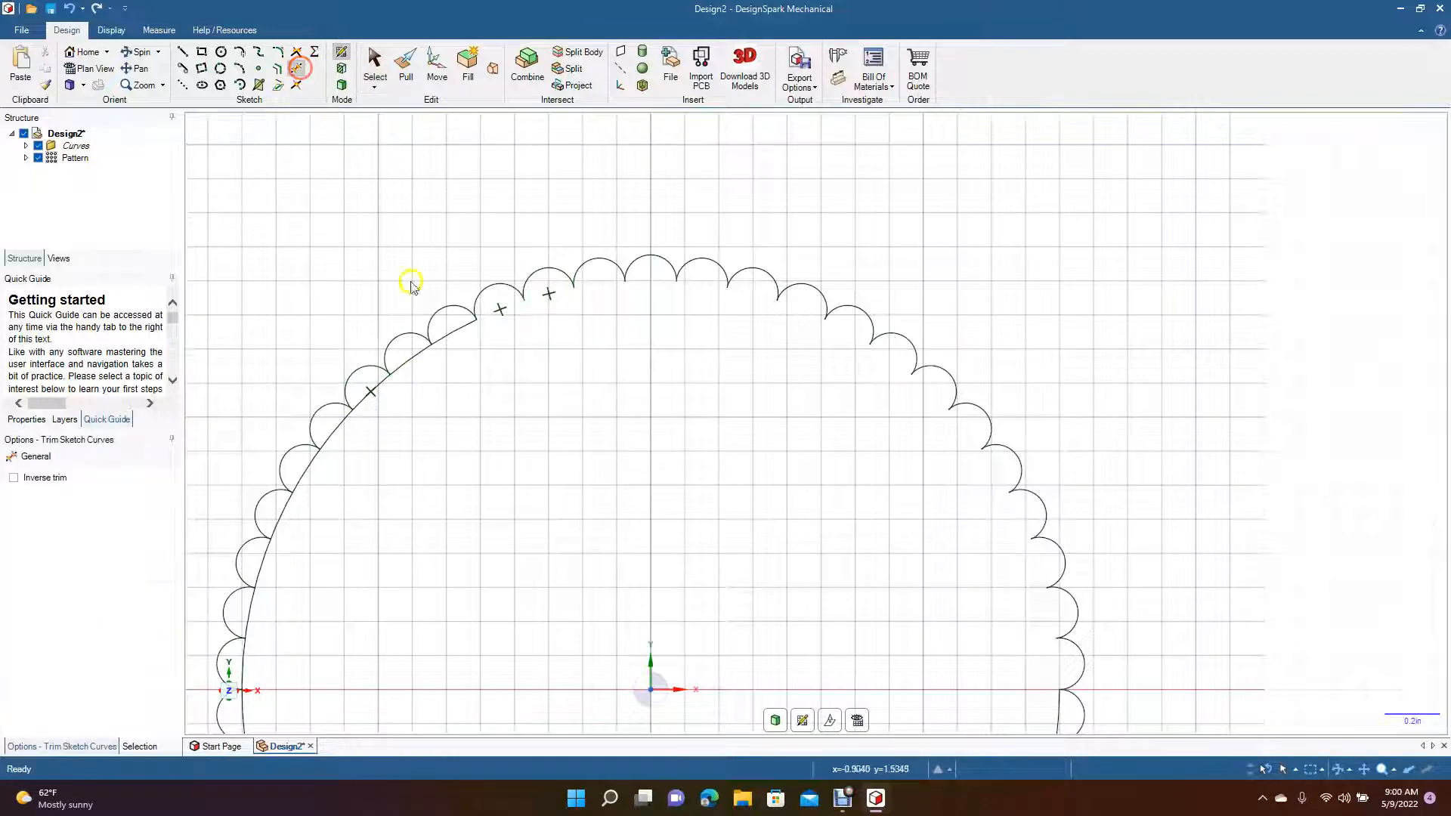
click(420, 349)
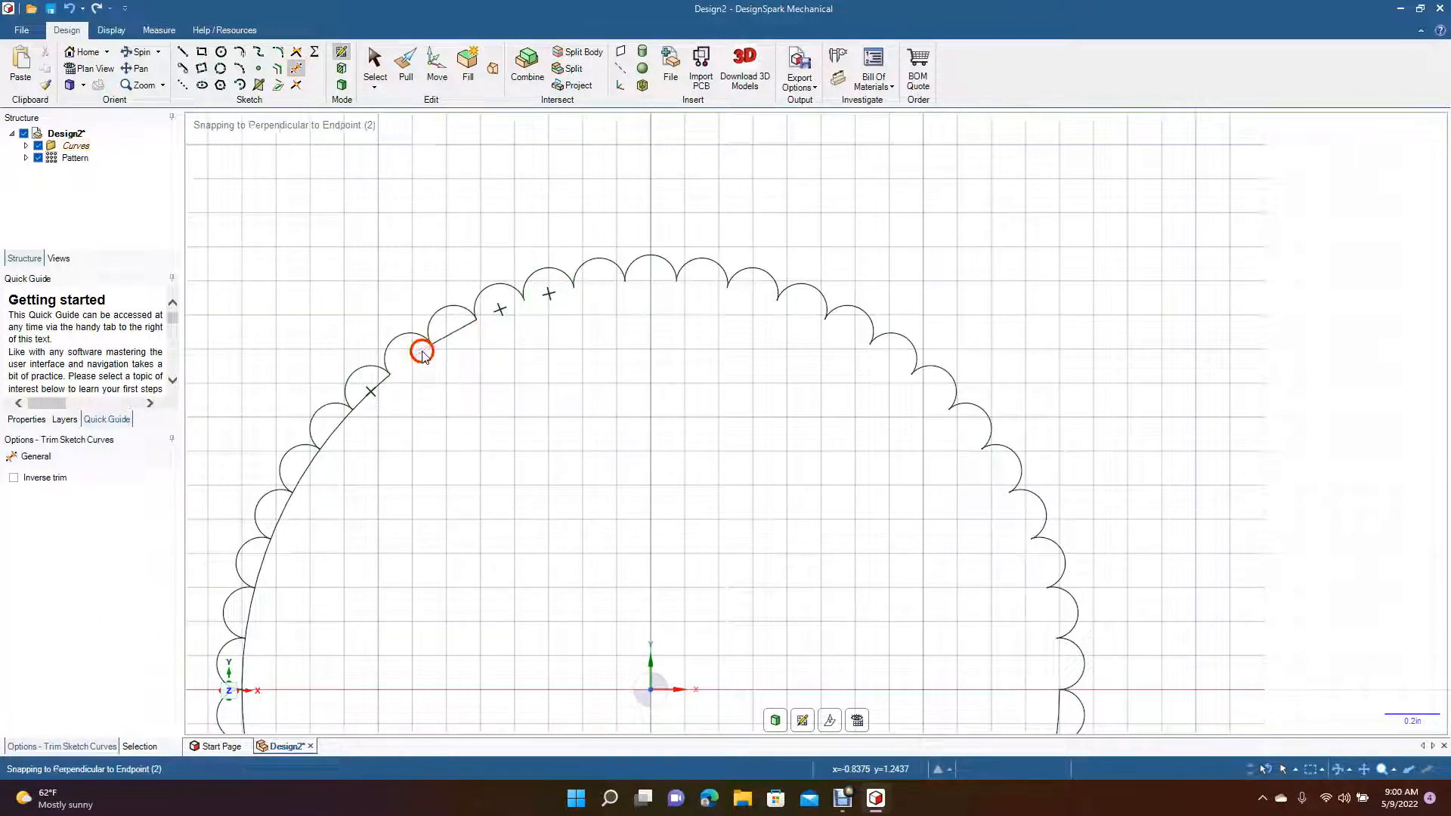
click(368, 397)
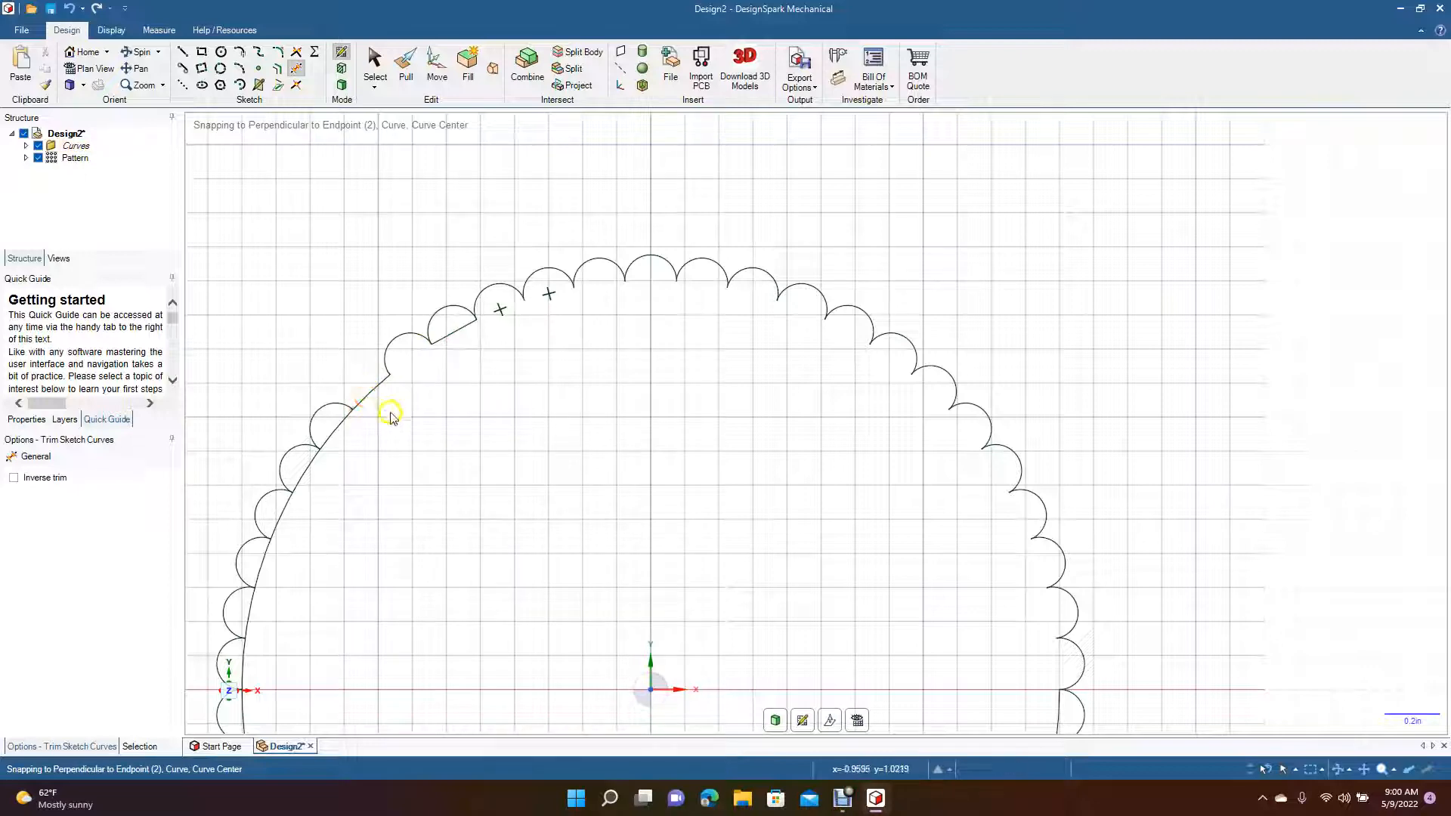
click(375, 383)
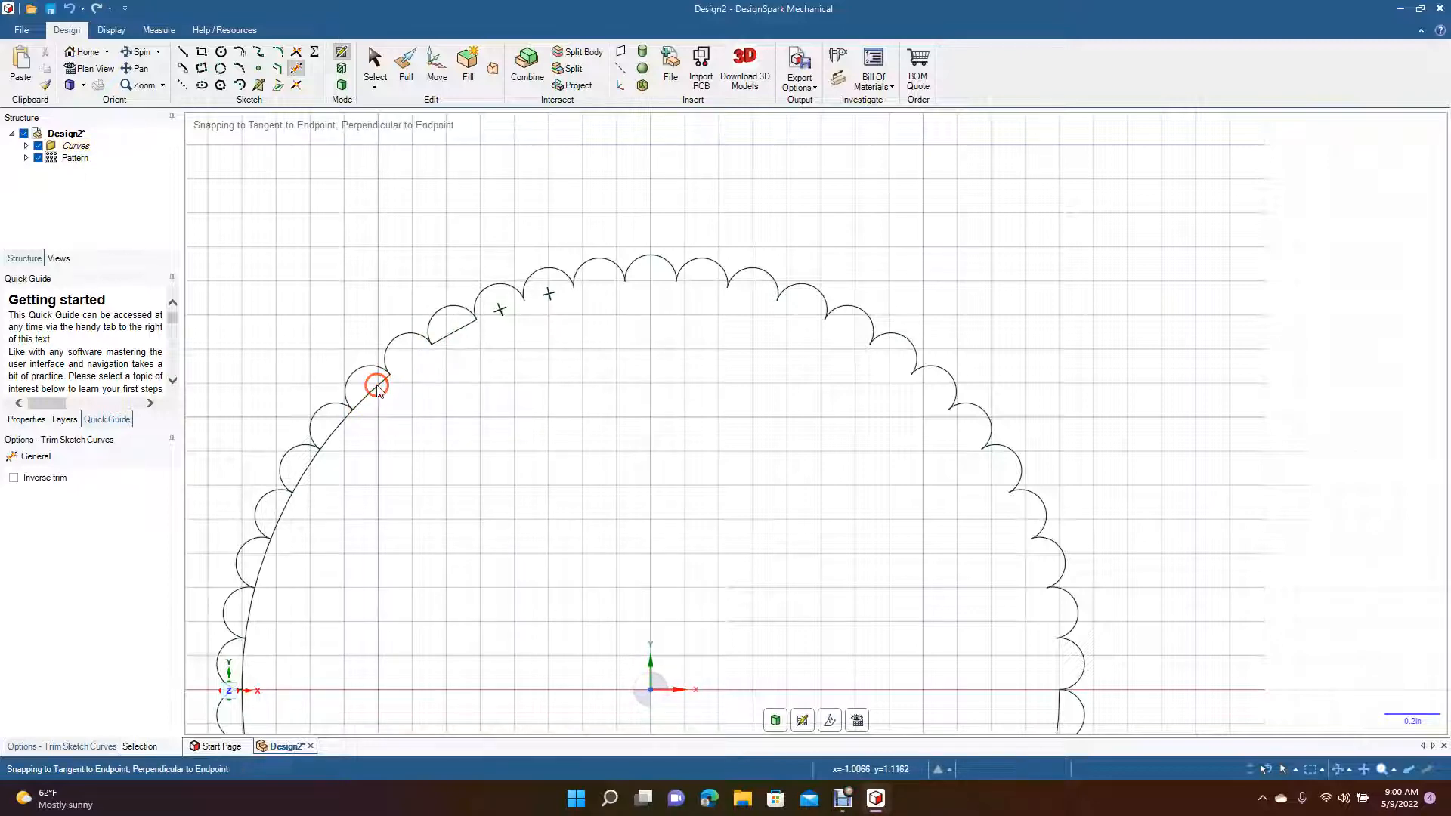
click(346, 417)
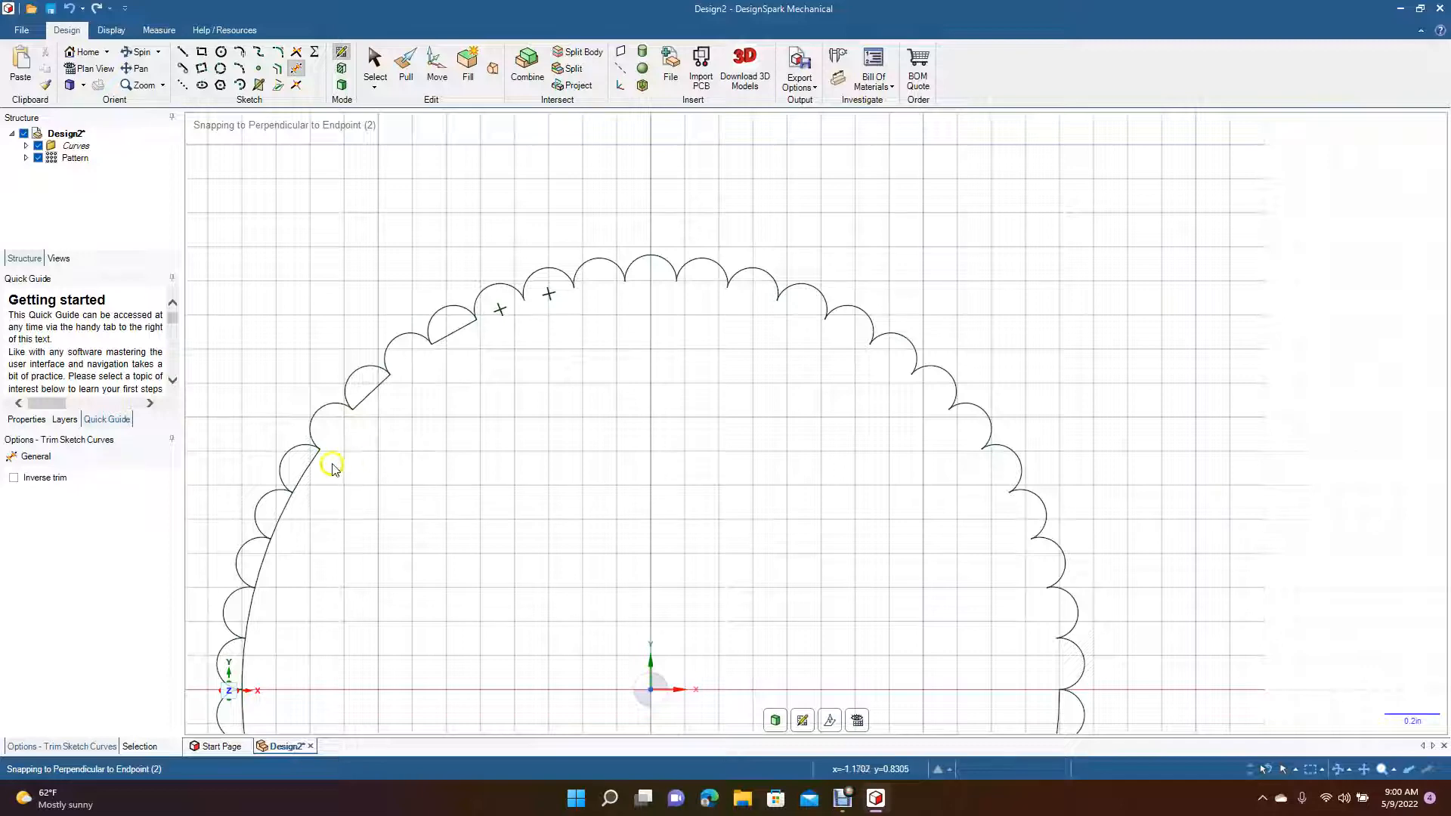
click(312, 466)
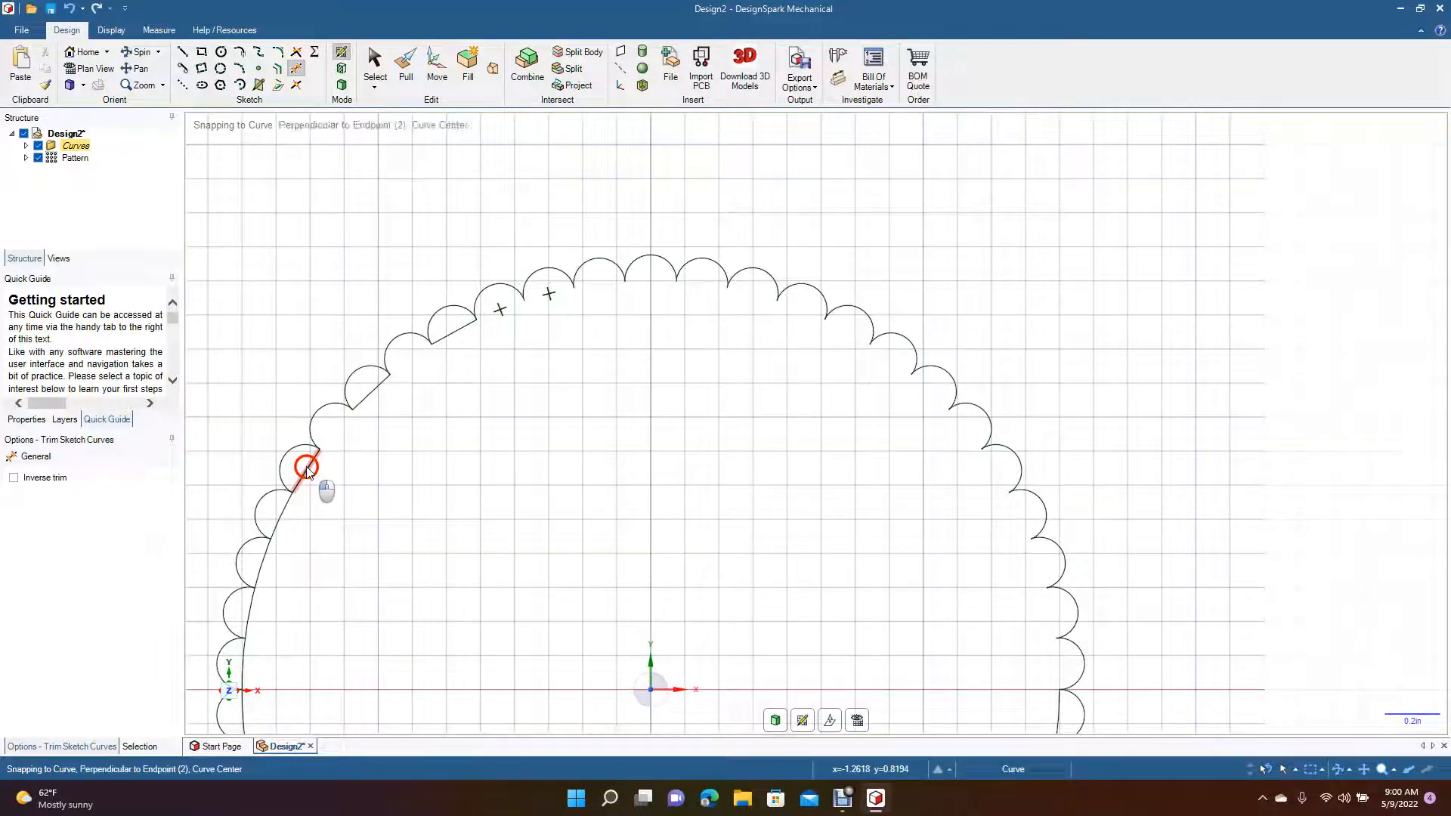
click(284, 515)
click(260, 557)
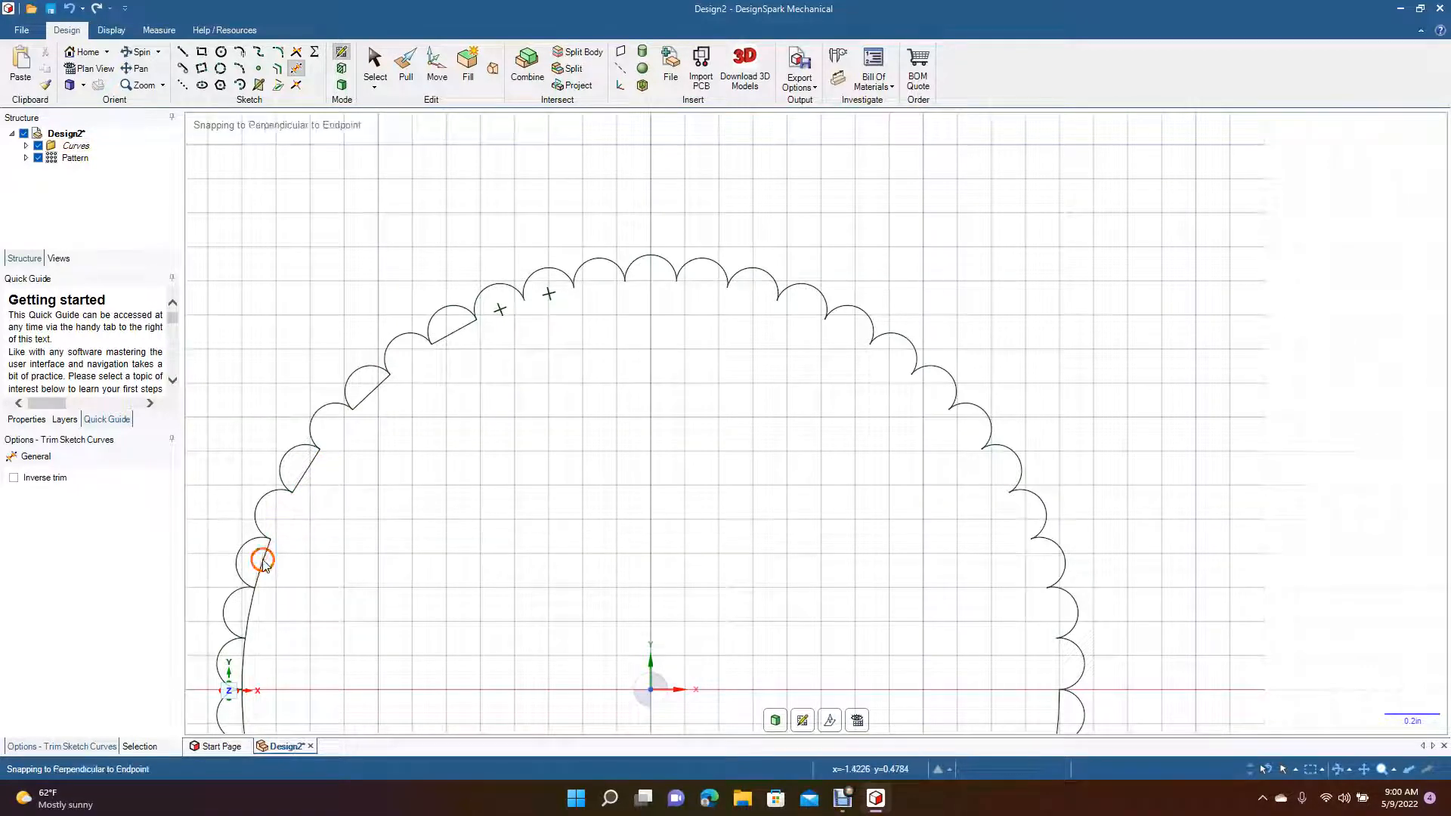
click(250, 603)
Trim the large circle's segments beneath alternate bumps on the left side, starting just below the X axis
click(132, 68)
mouse_move(388, 445)
mouse_down()
mouse_move(527, 365)
mouse_move(655, 227)
mouse_up()
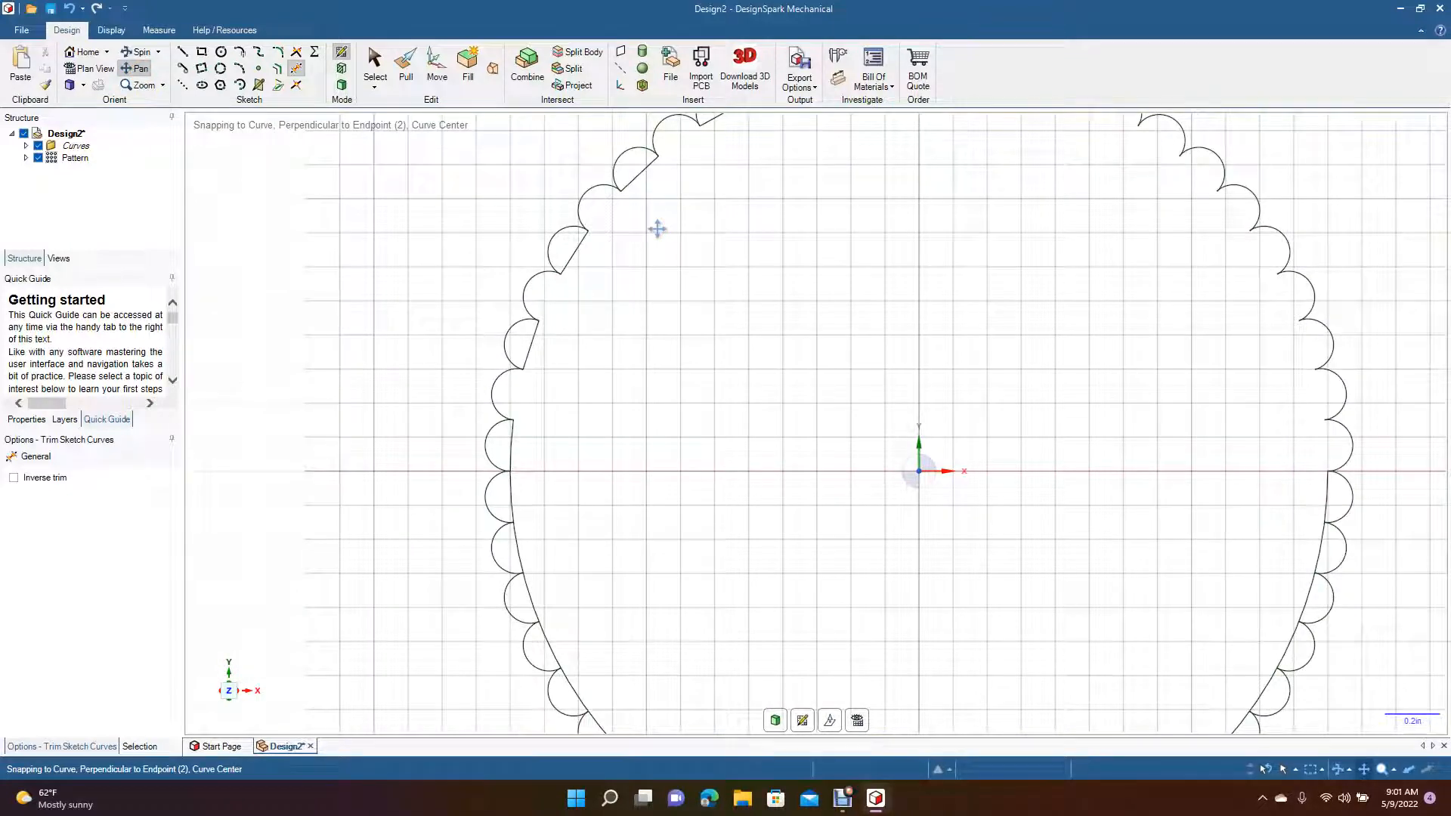
click(540, 382)
click(375, 64)
click(507, 448)
click(234, 17)
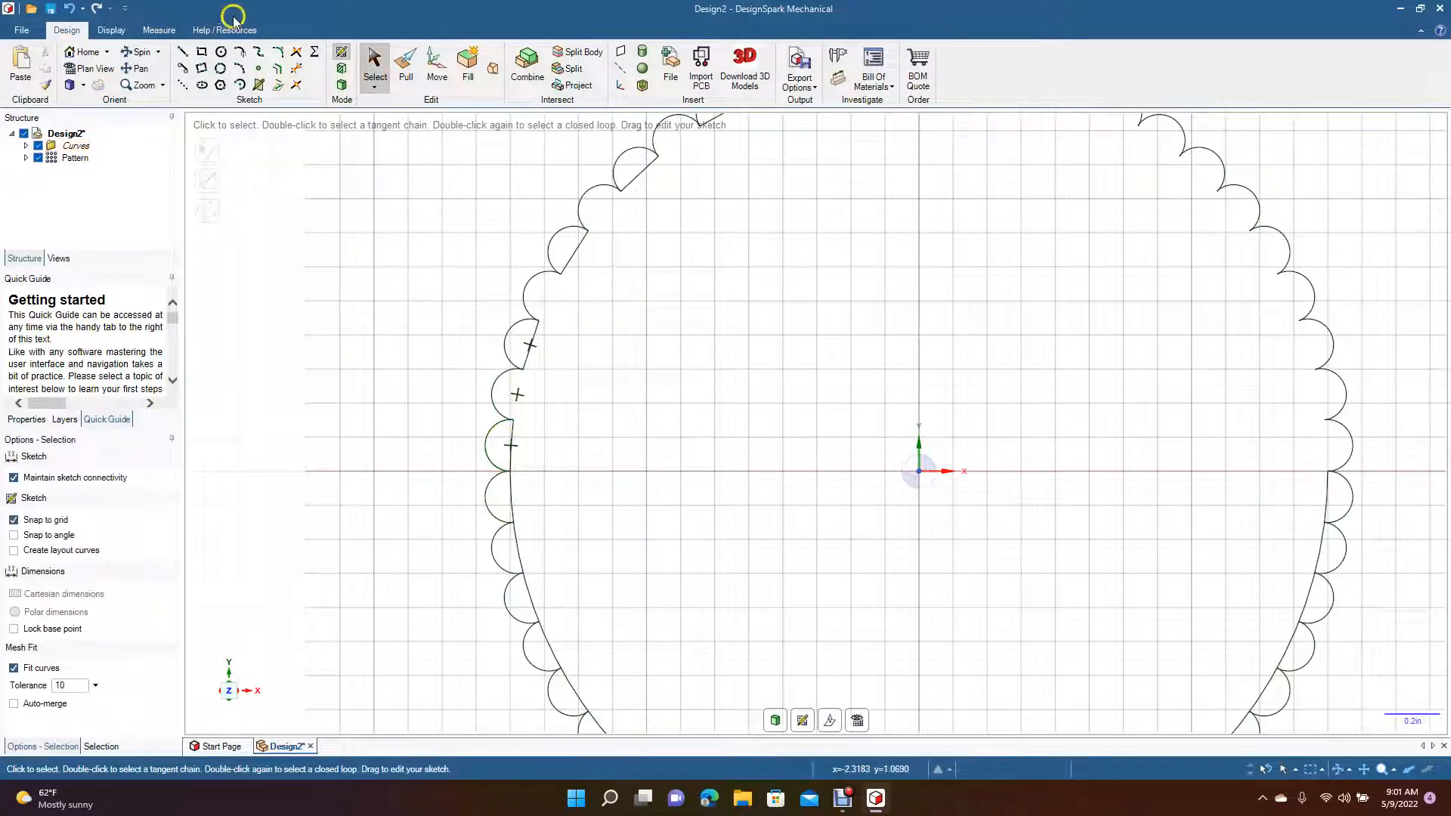
click(294, 72)
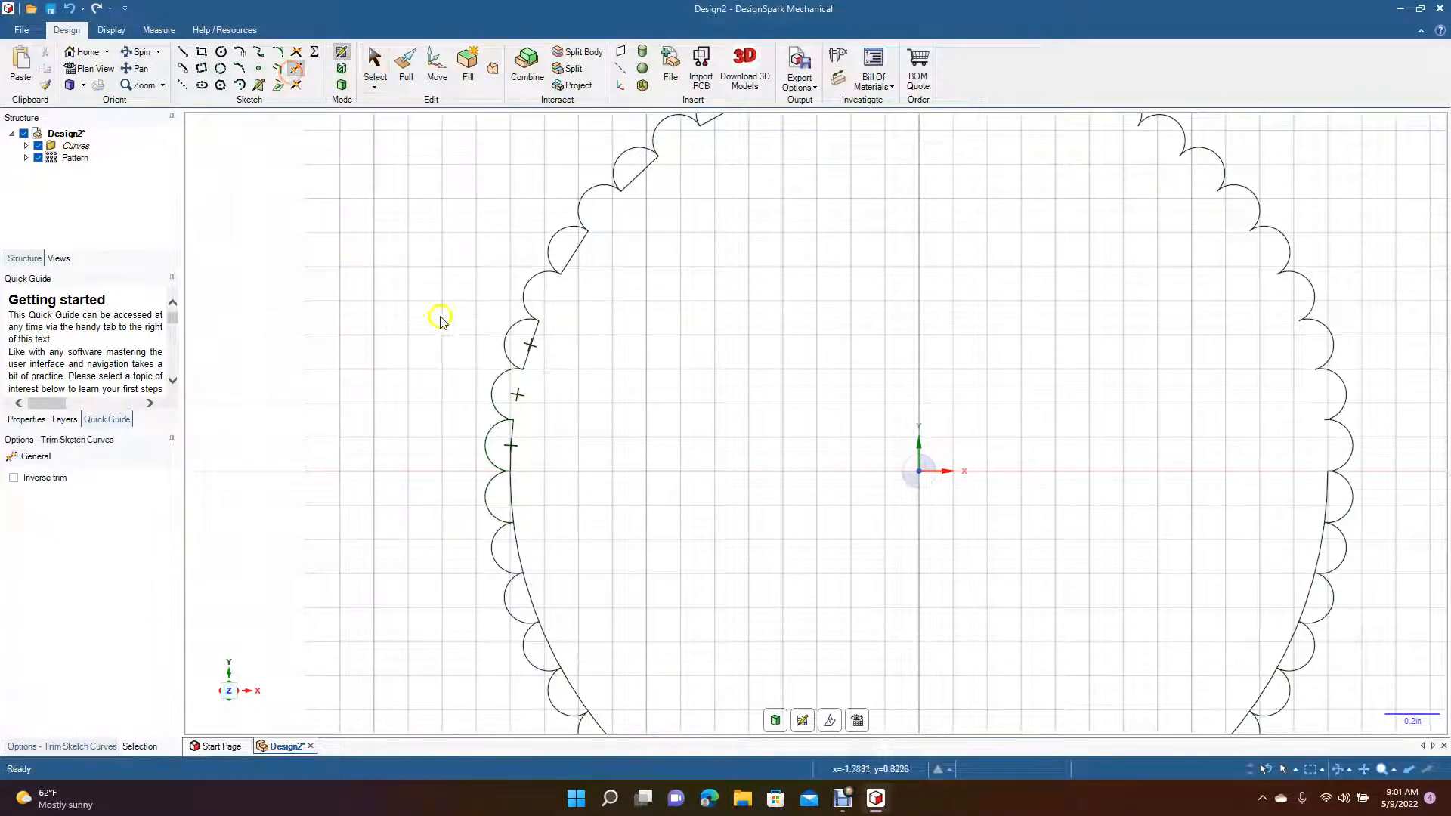
click(511, 448)
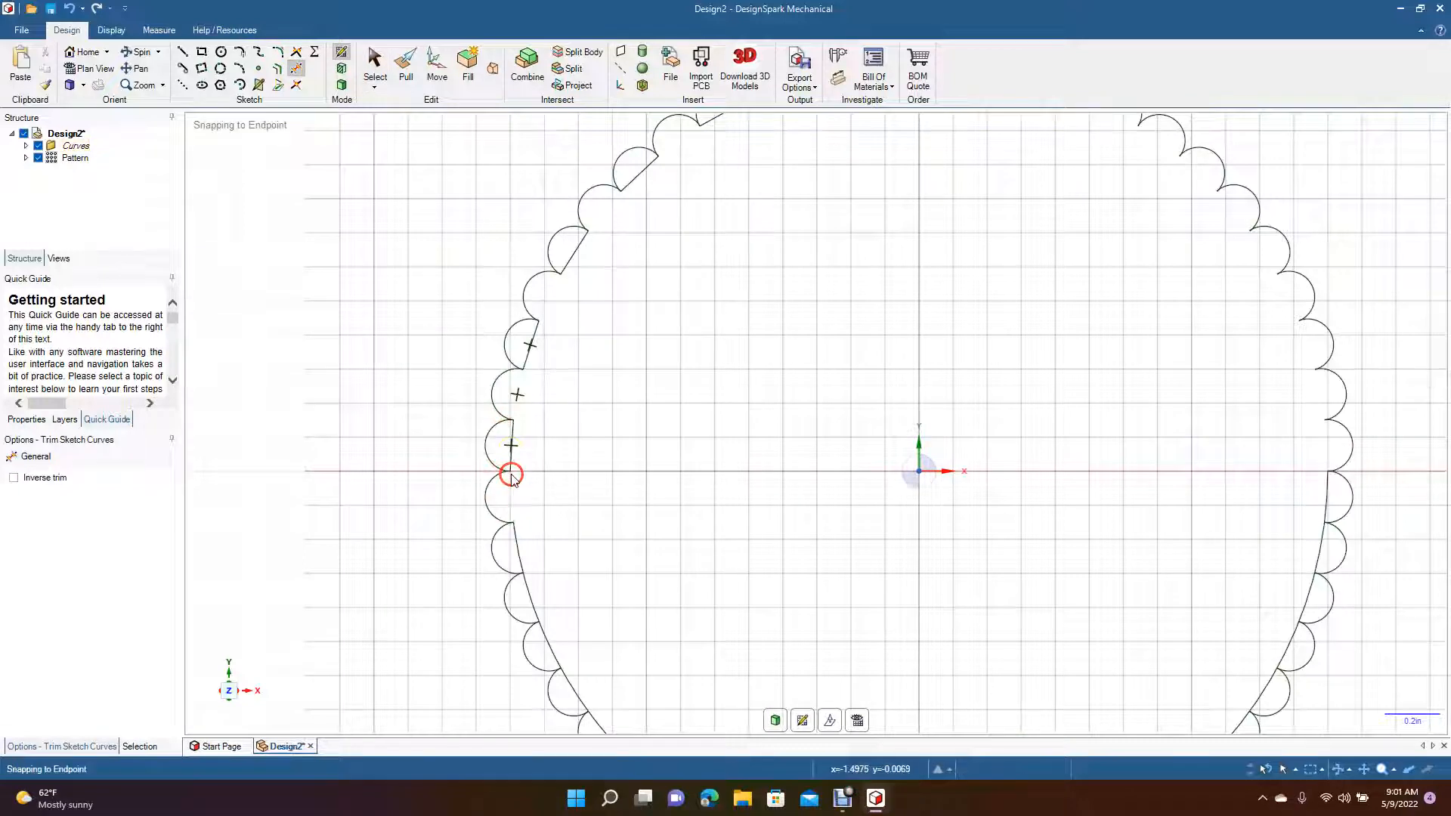
click(530, 599)
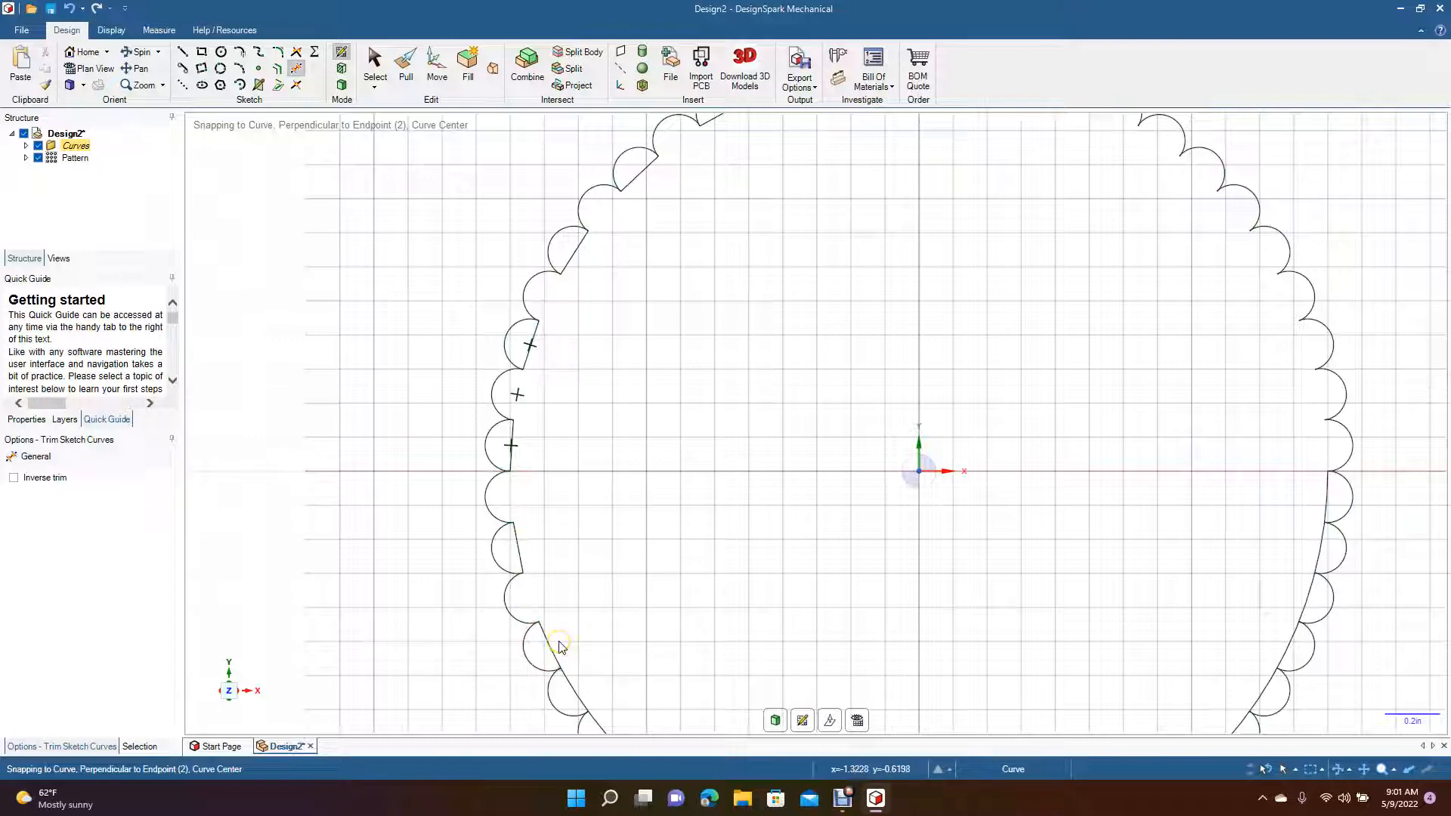
click(565, 654)
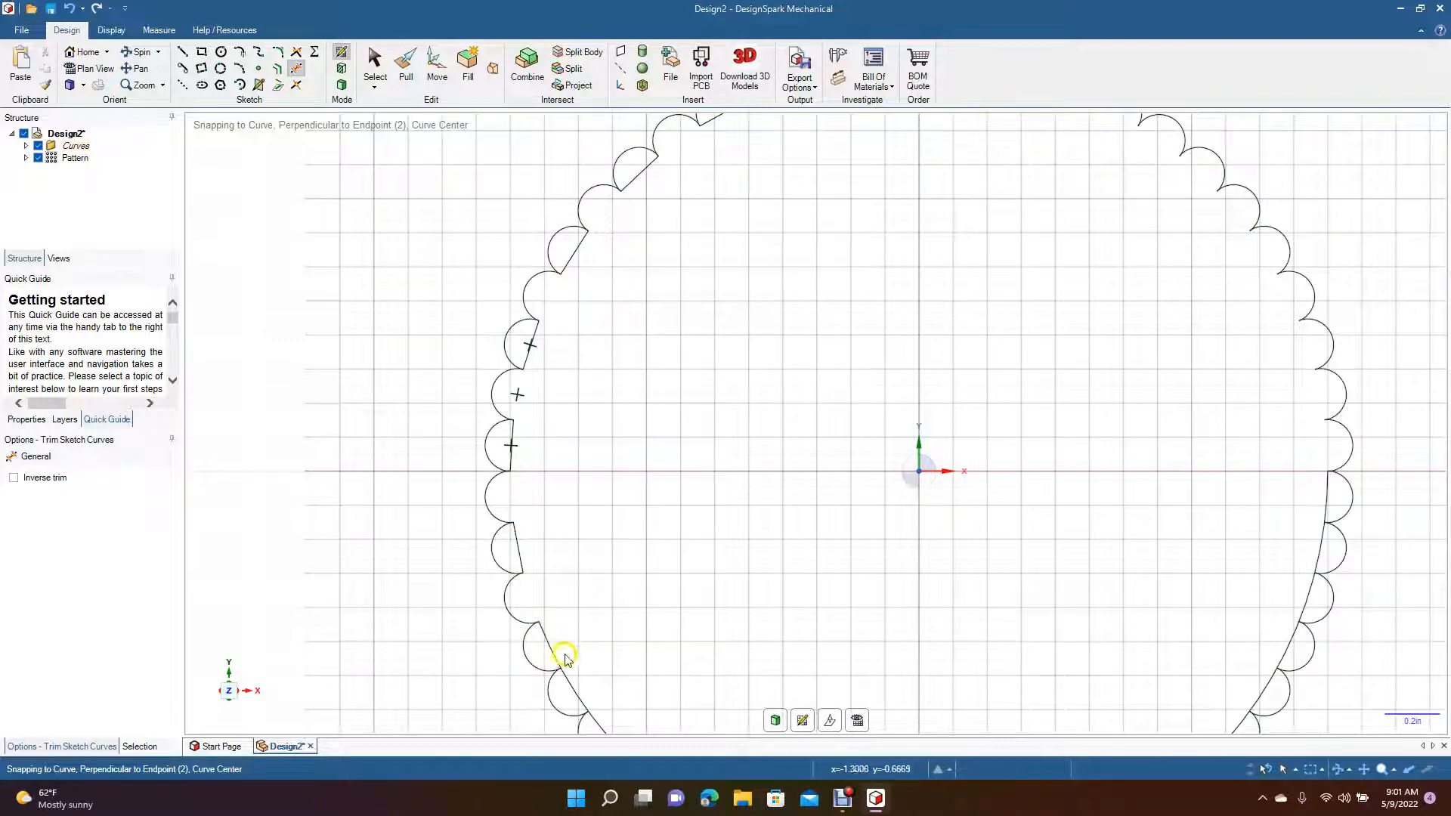
click(576, 692)
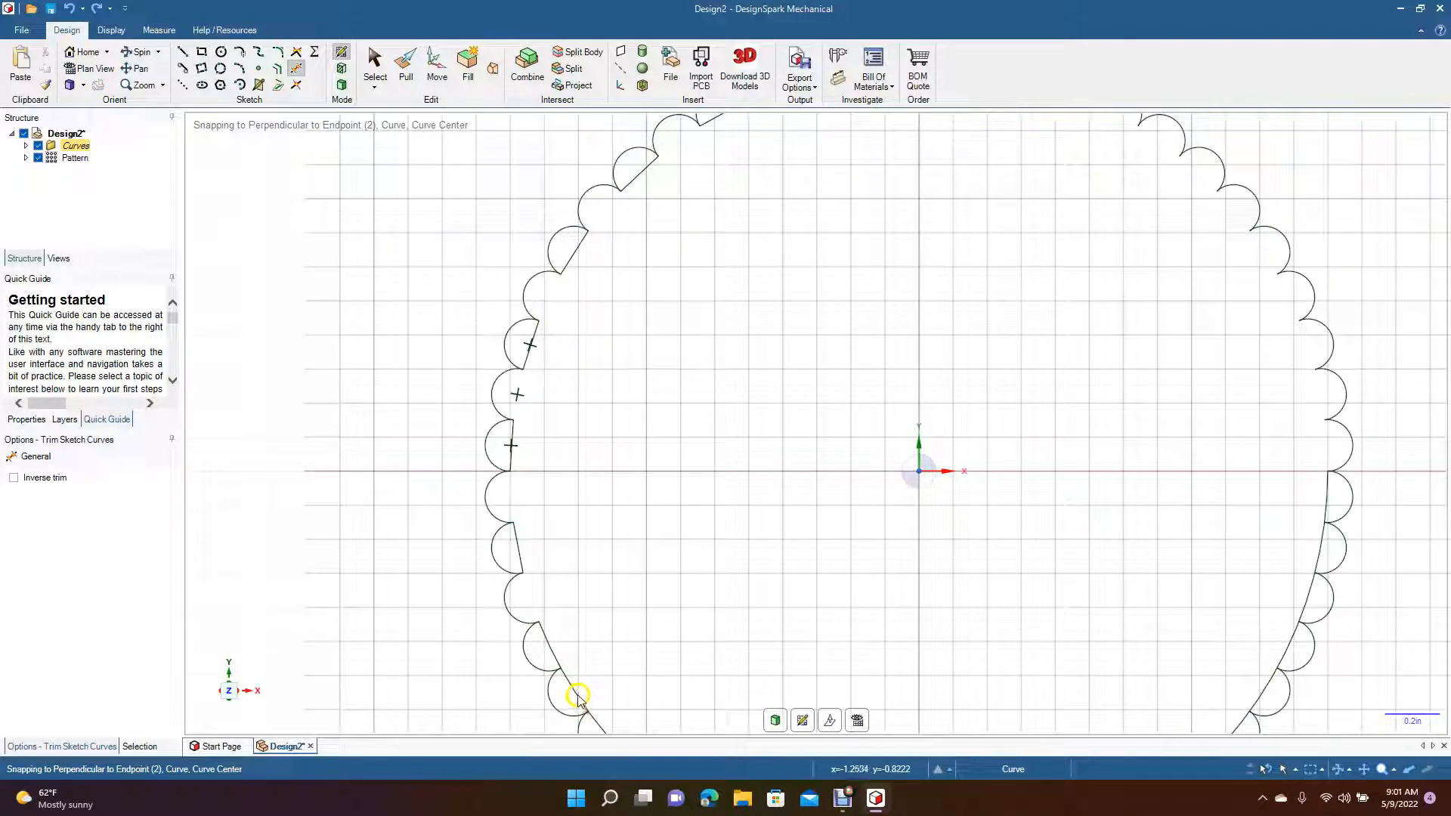
click(576, 693)
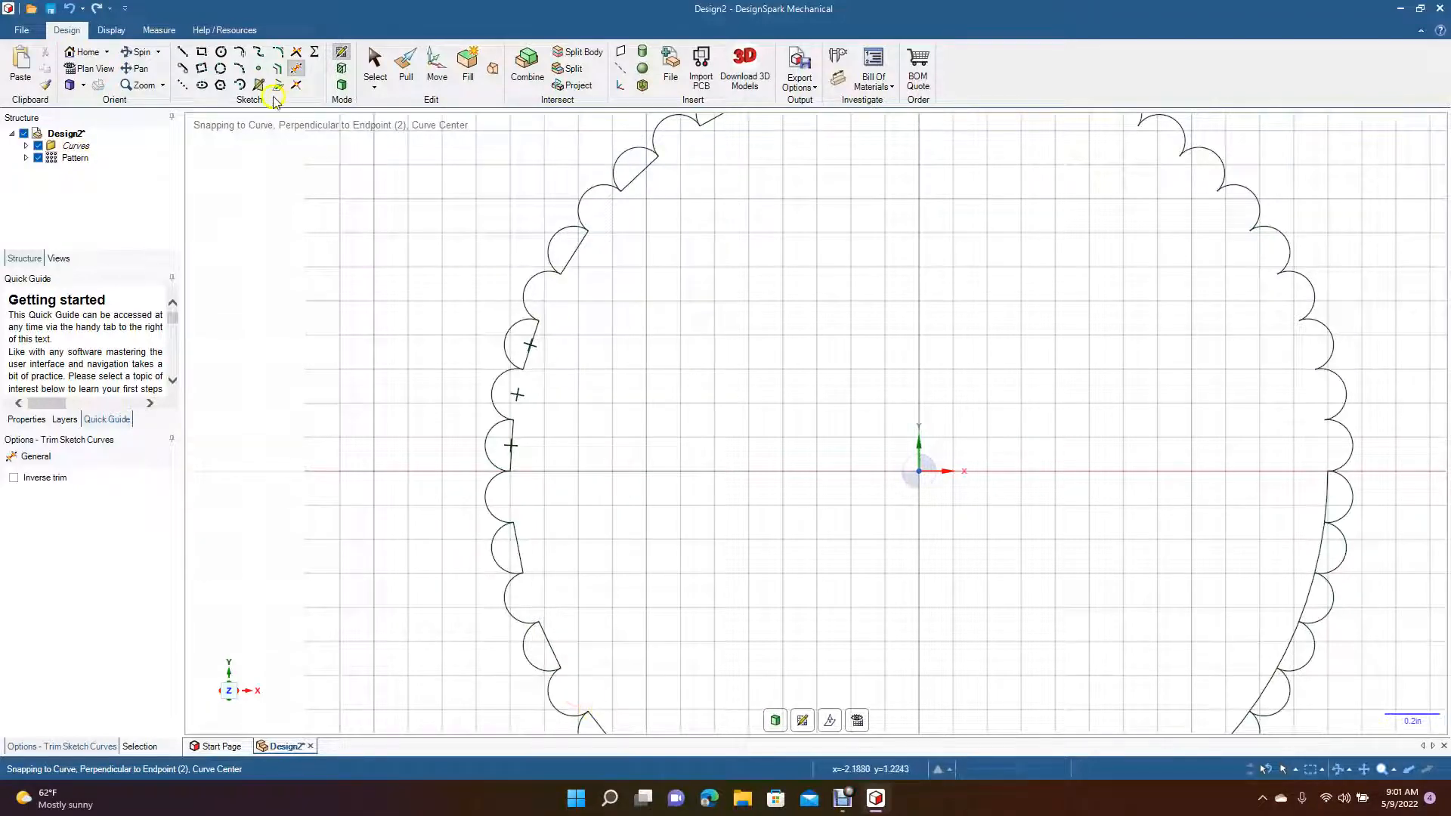
Trim the large circle's segments beneath alternate bumps along the lower-left quarter, through the bottommost bump
mouse_move(324, 327)
shift+middle_down()
mouse_move(292, 88)
mouse_move(278, 98)
shift+middle_up()
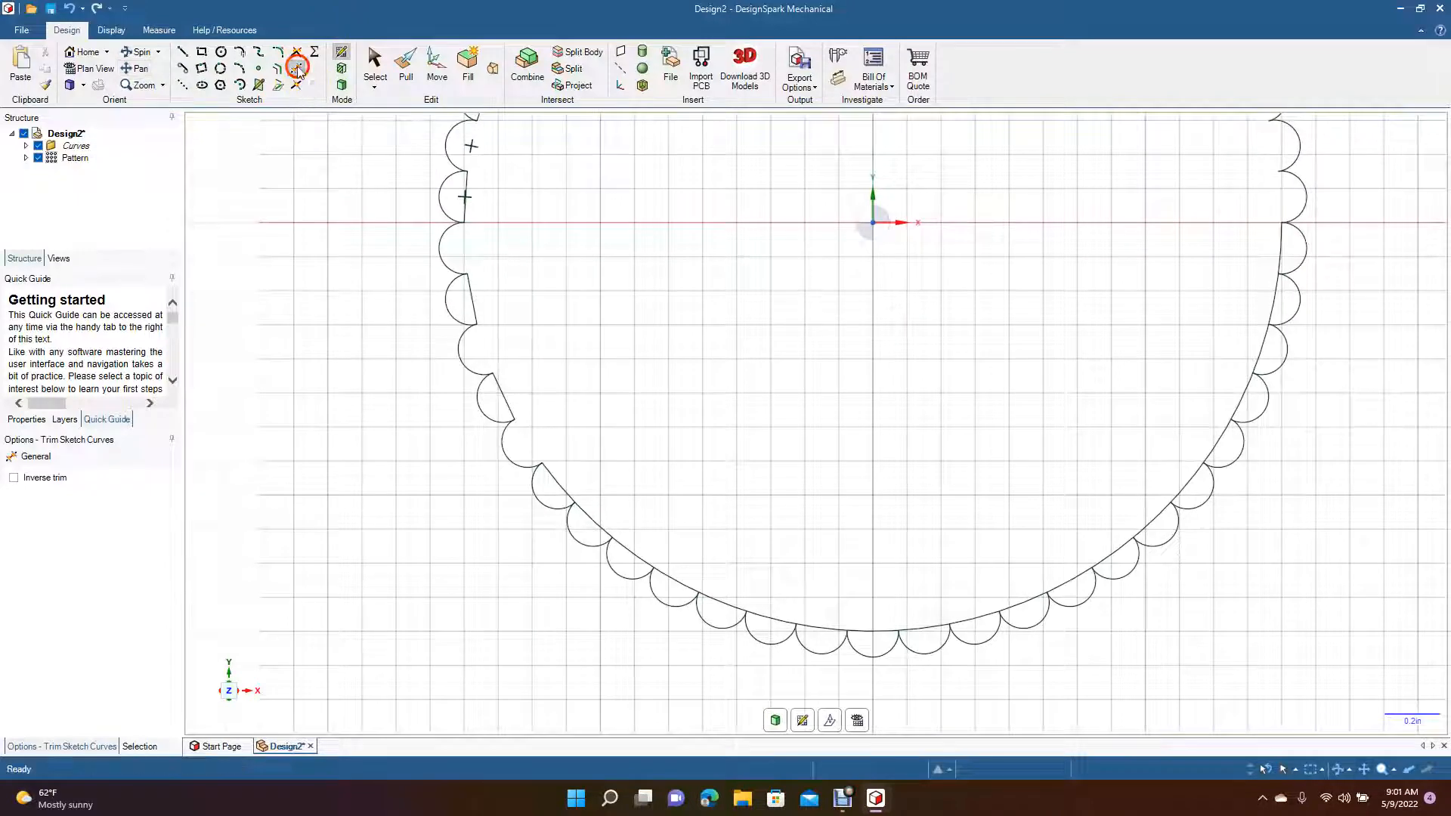
click(562, 492)
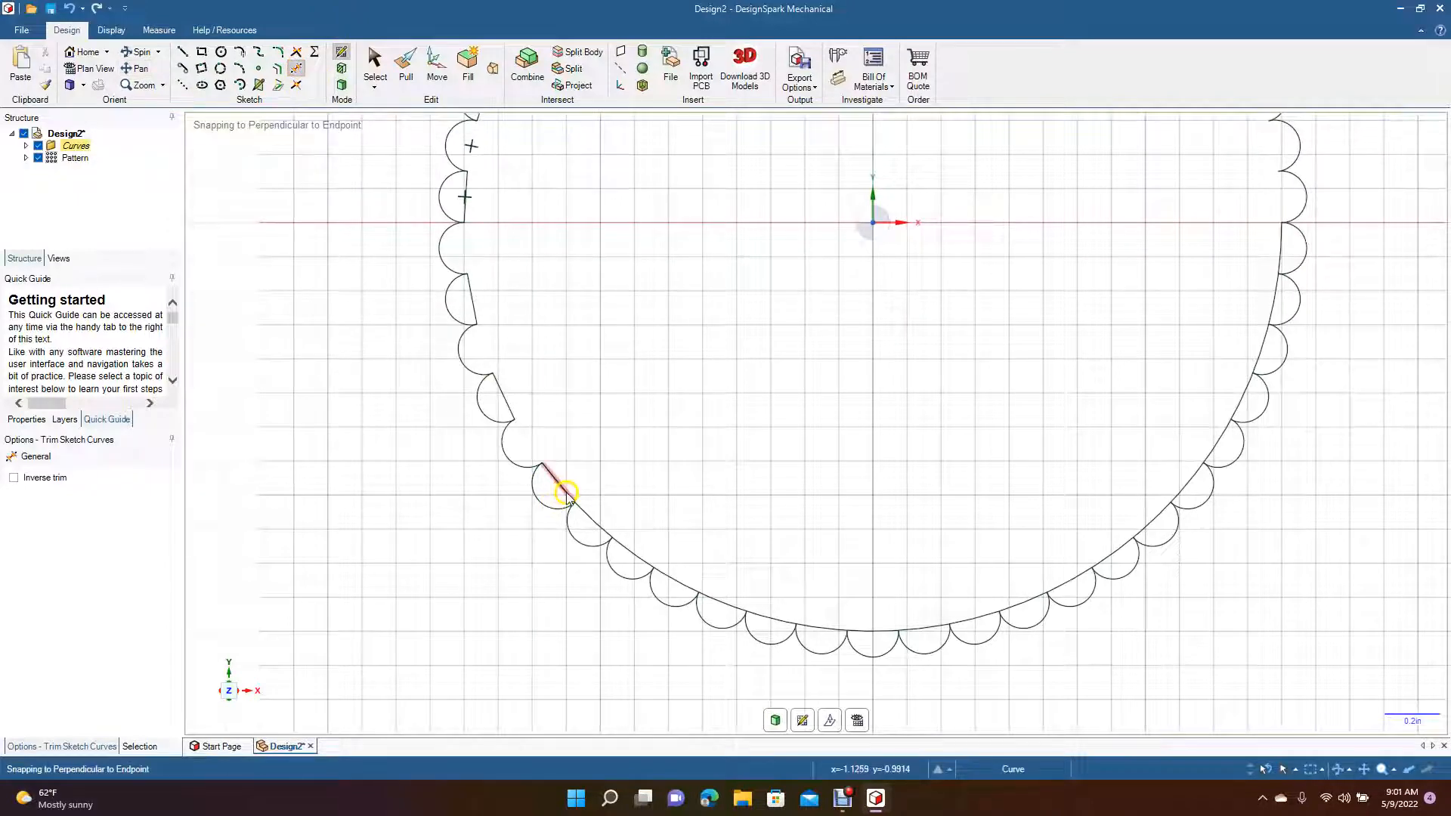
click(593, 520)
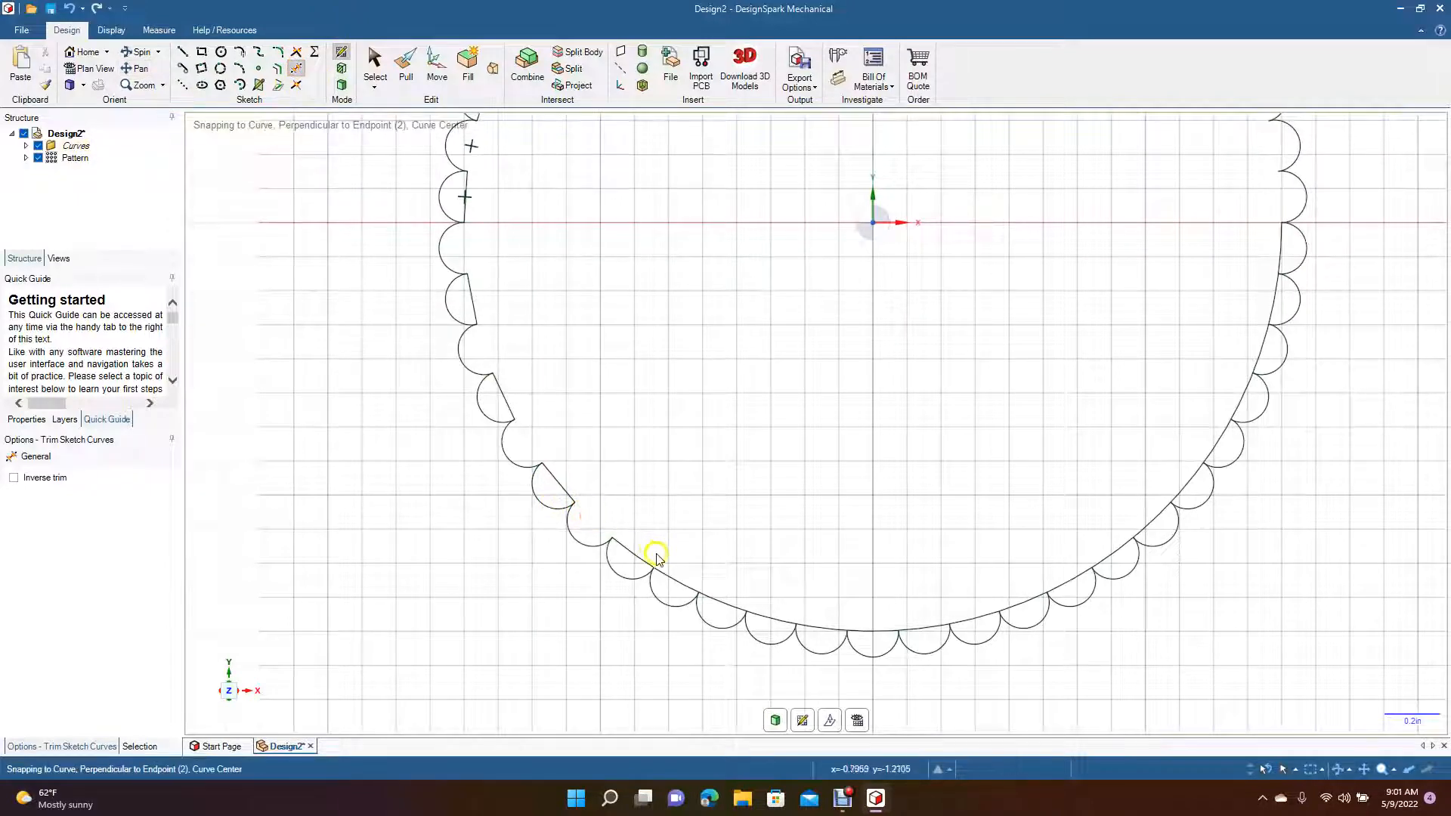
click(673, 582)
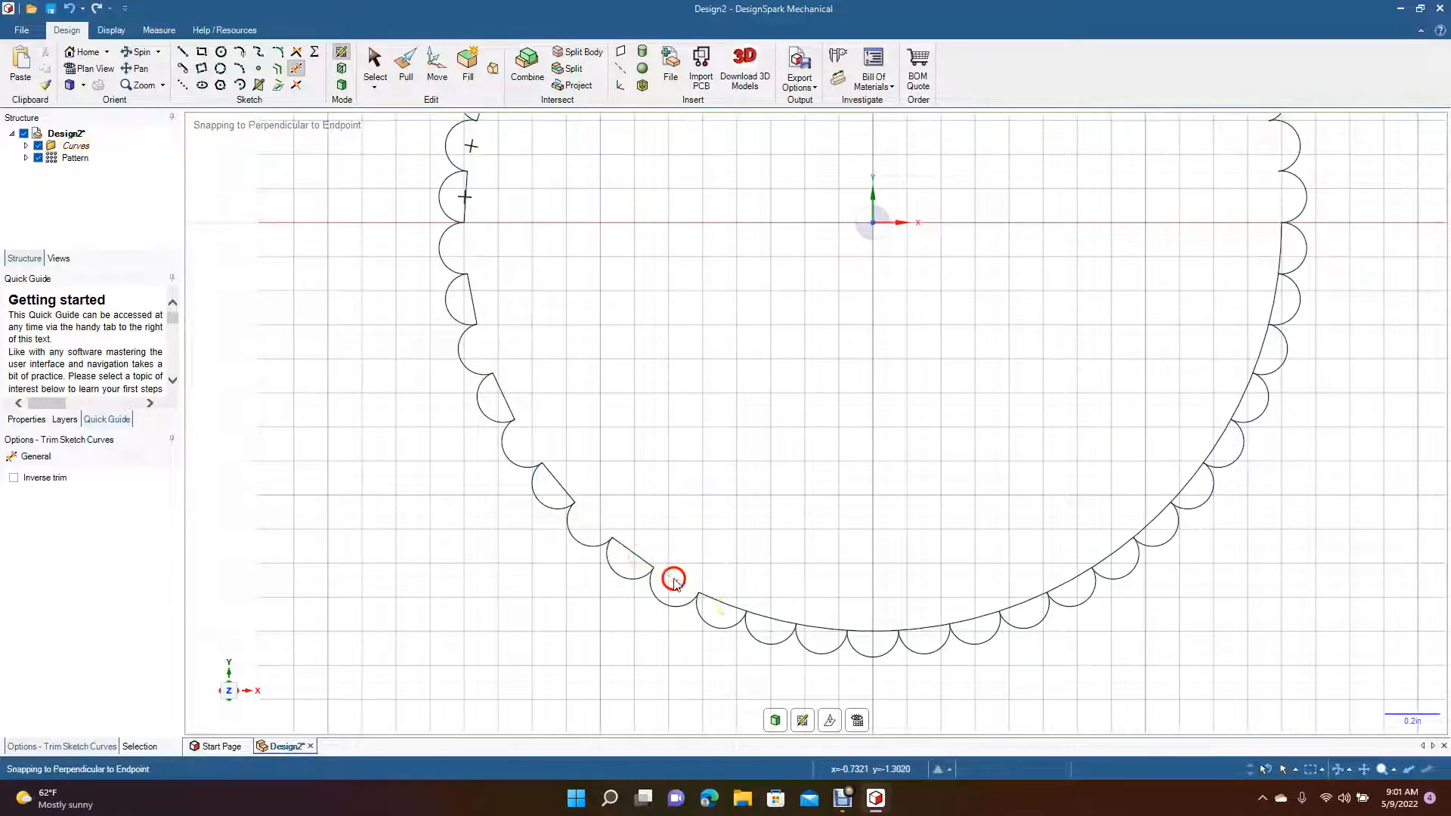
click(765, 617)
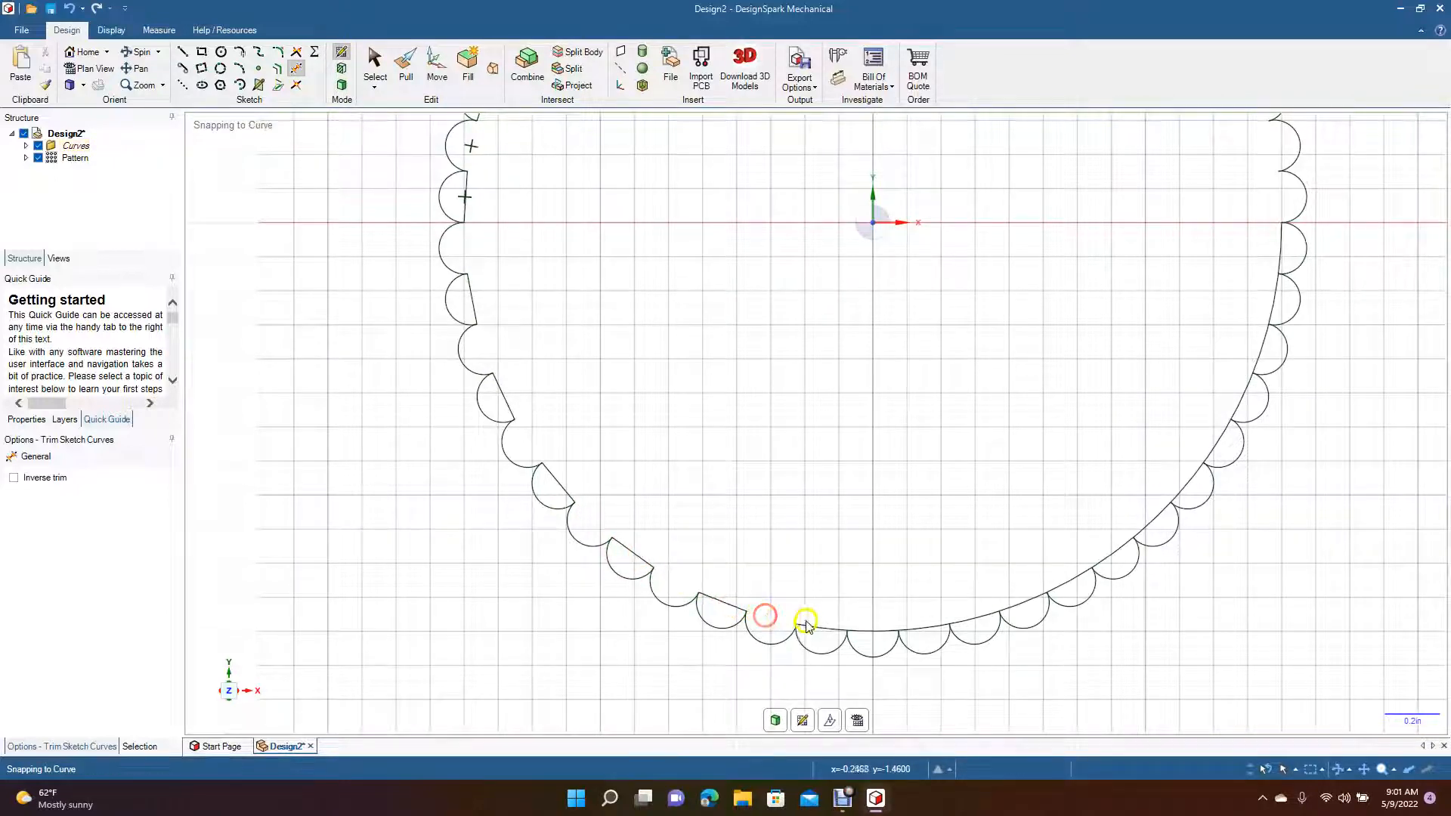
click(869, 630)
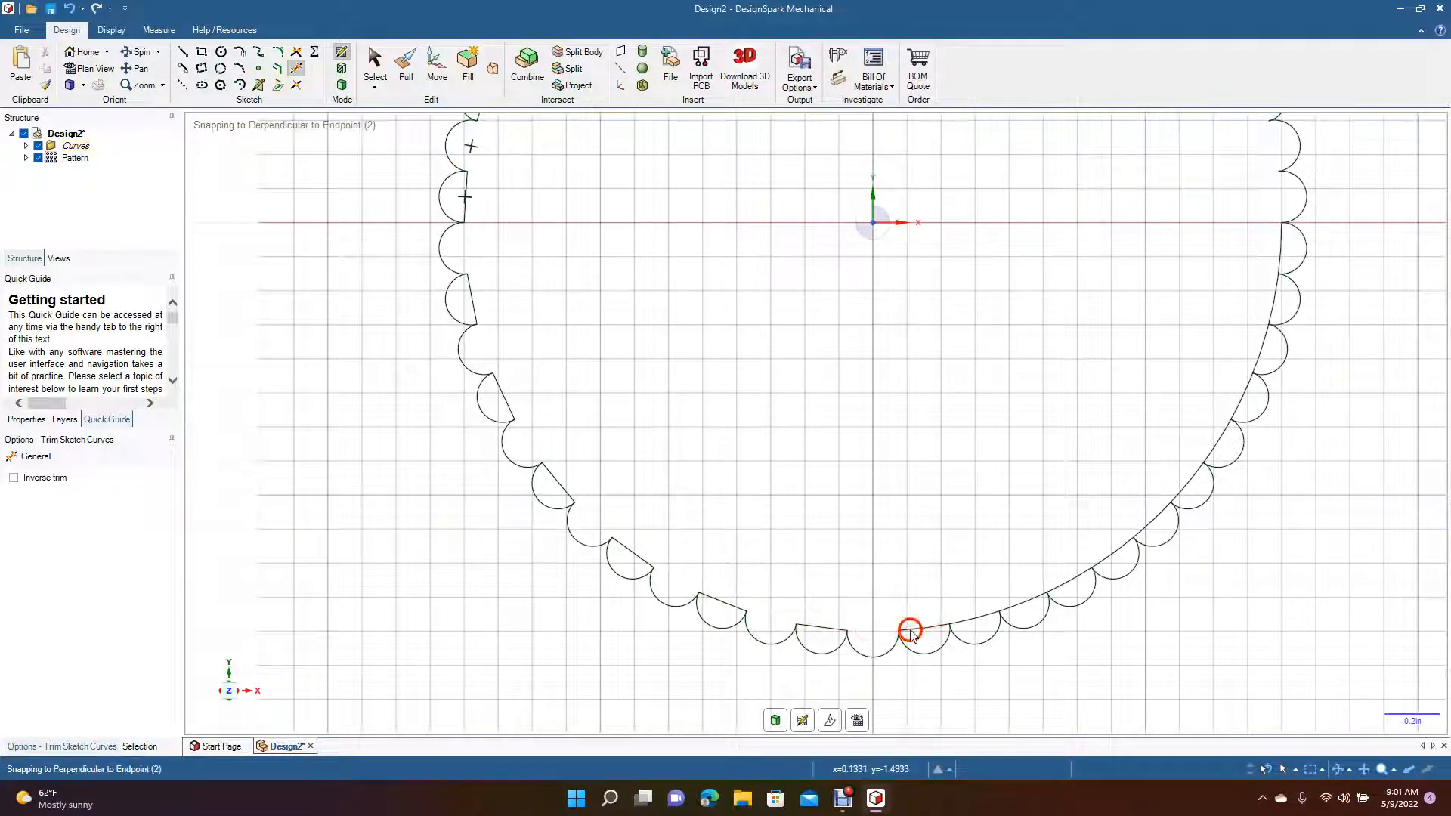
Trim the large circle's segments beneath alternate bumps along the lower-right quarter, up to the X axis
click(966, 621)
click(1010, 606)
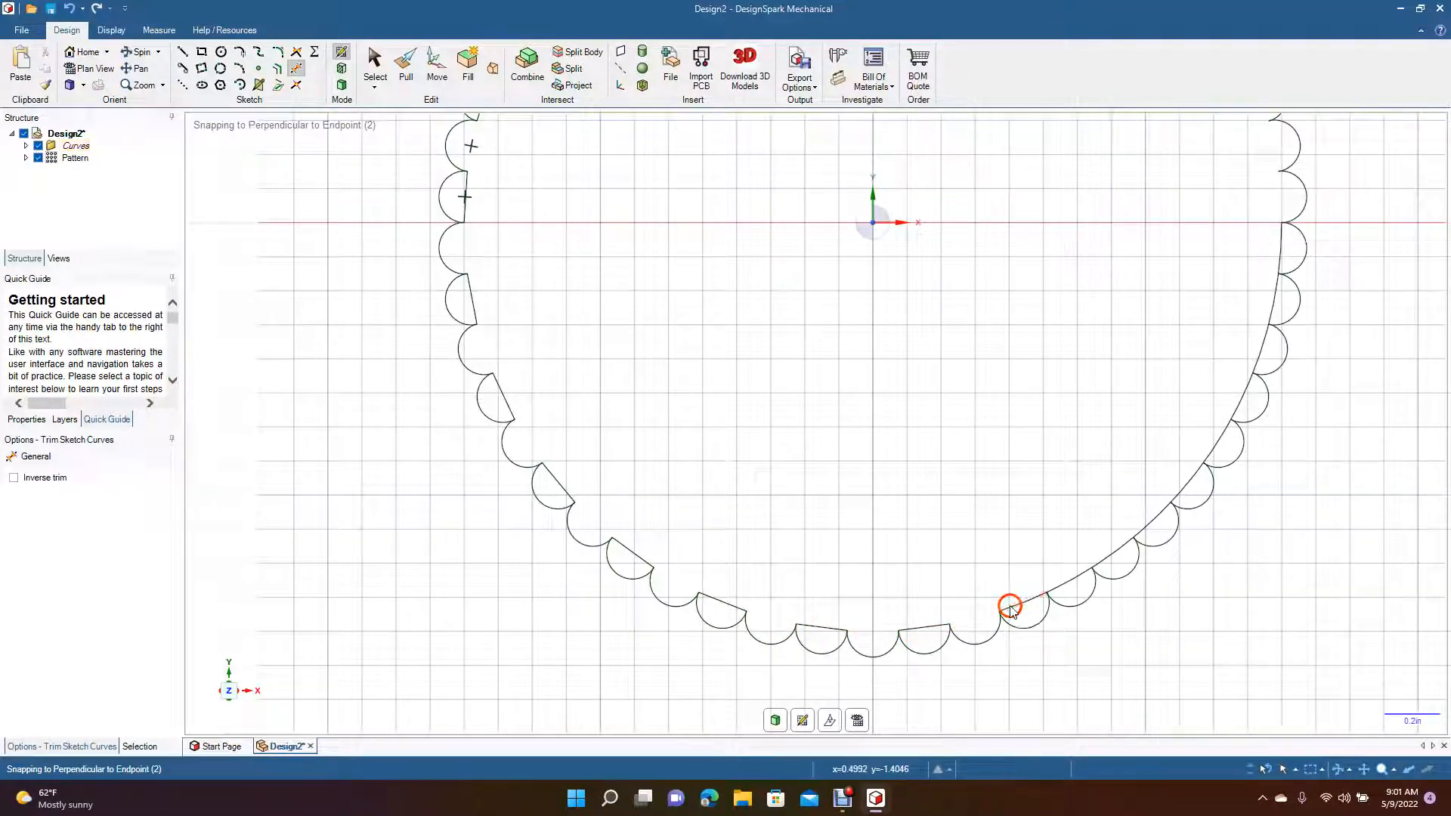
click(1065, 588)
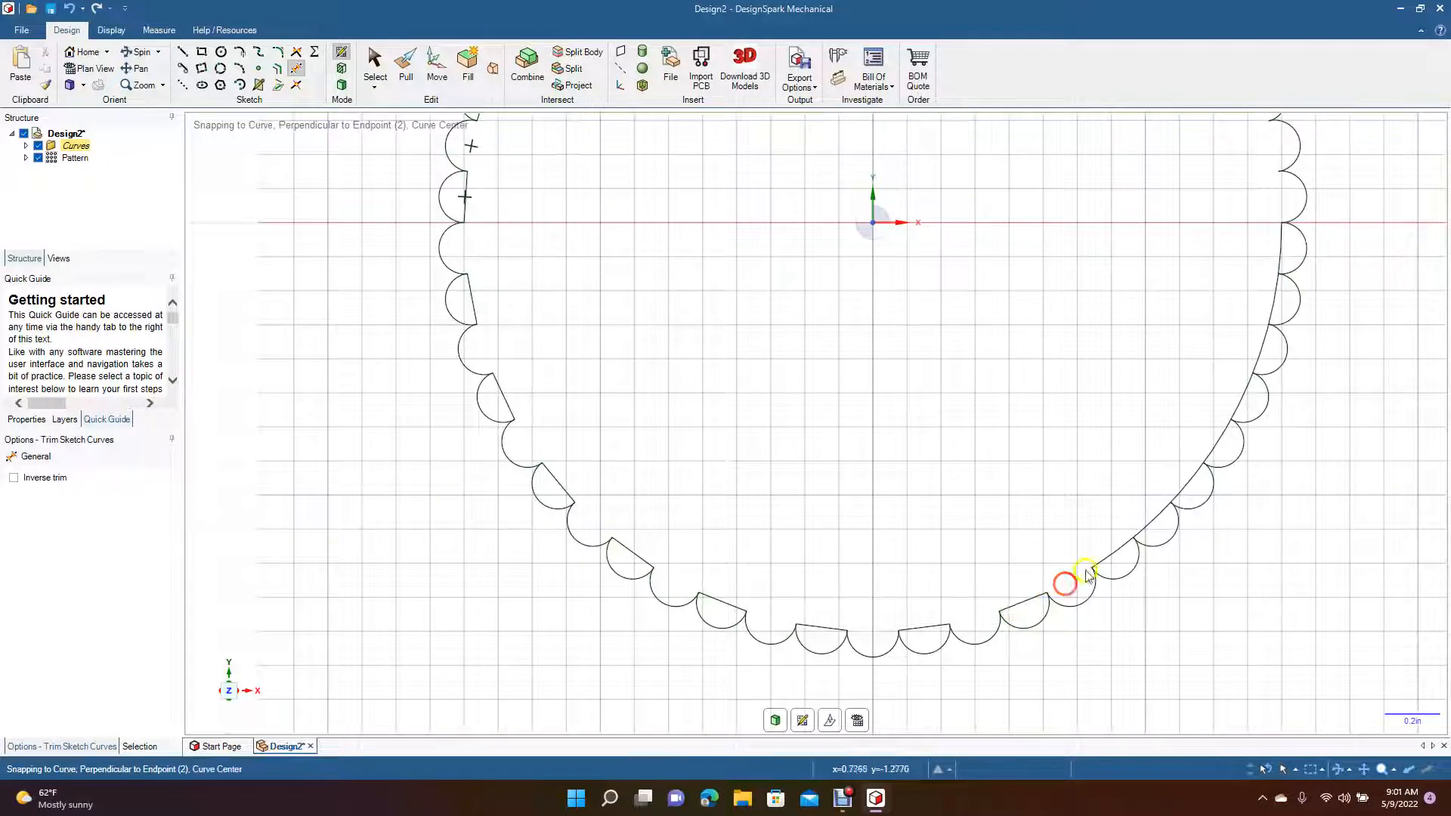
click(1146, 521)
click(1182, 485)
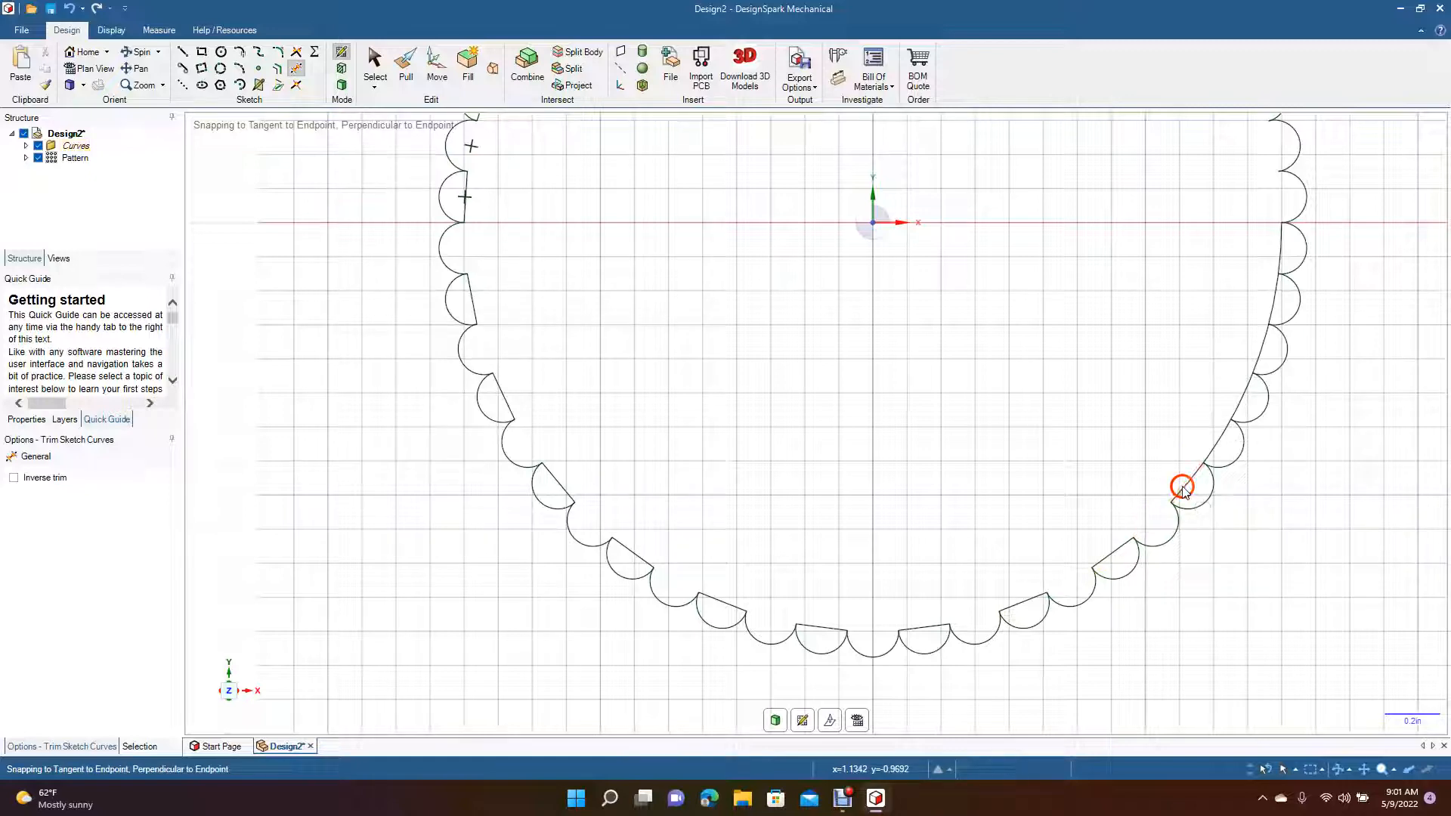
click(1217, 443)
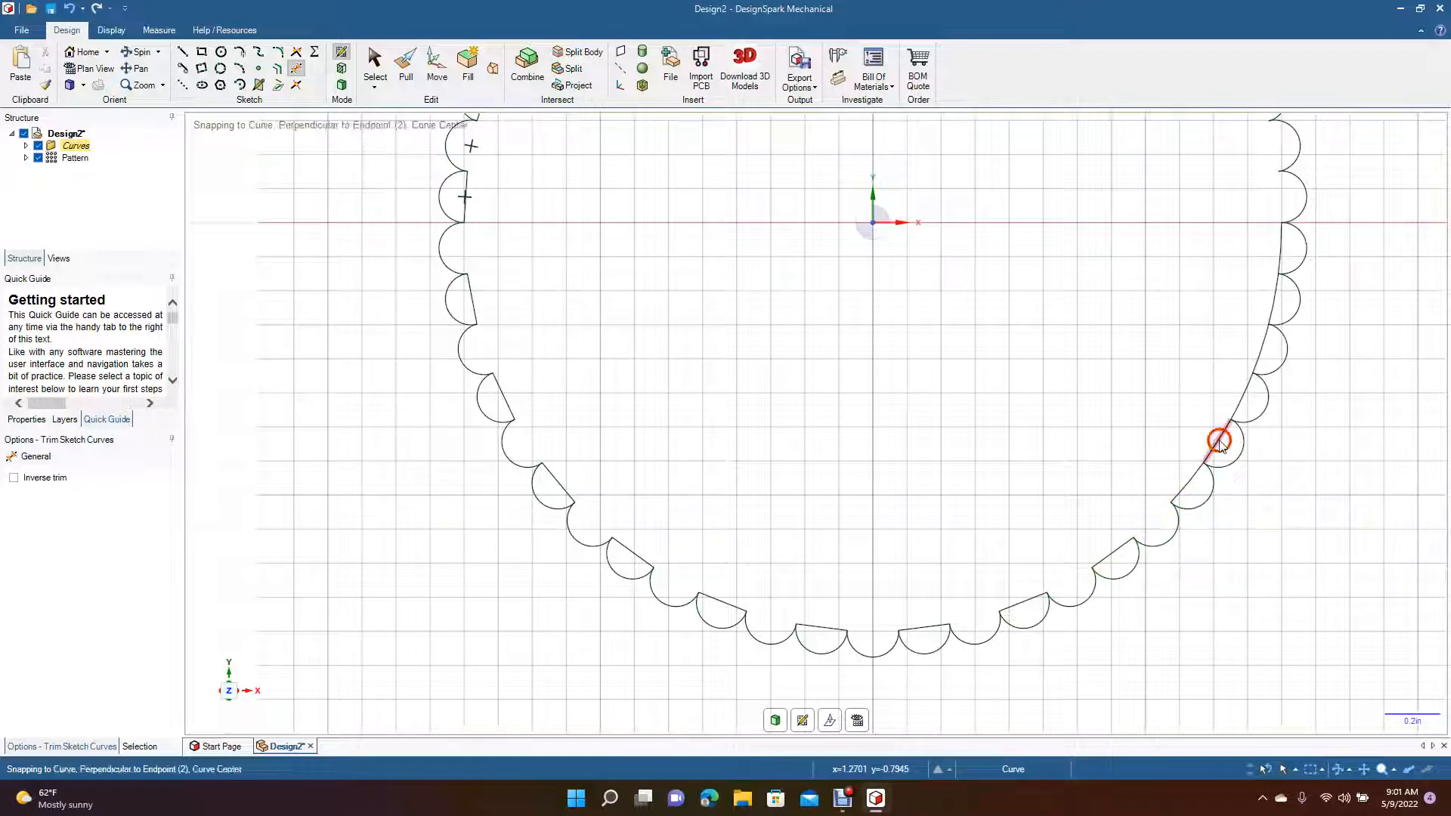
click(1257, 361)
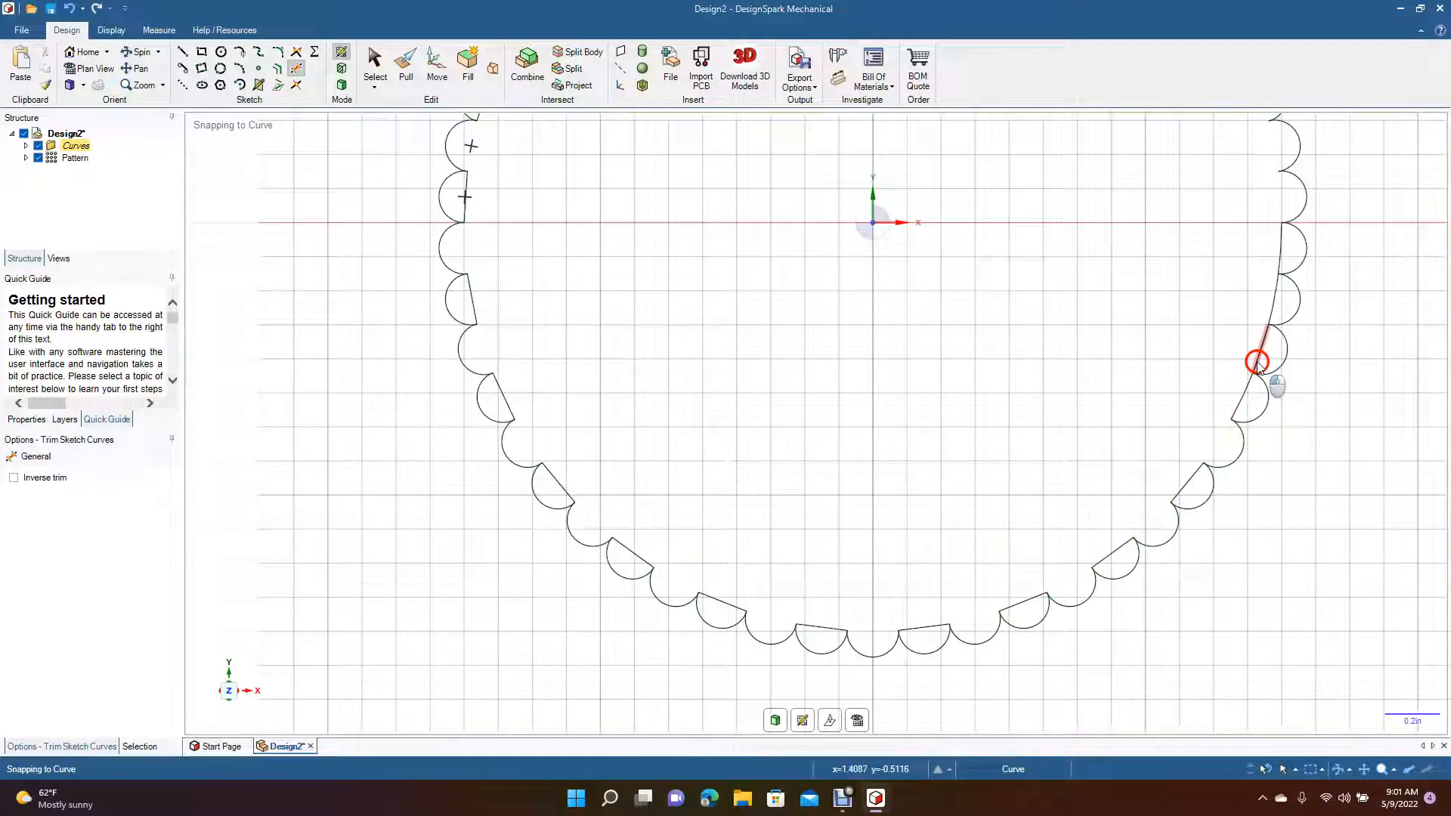
click(1282, 263)
Delete five consecutive leftover circle segments beneath the lower-left bumps, starting just below the X axis
click(374, 64)
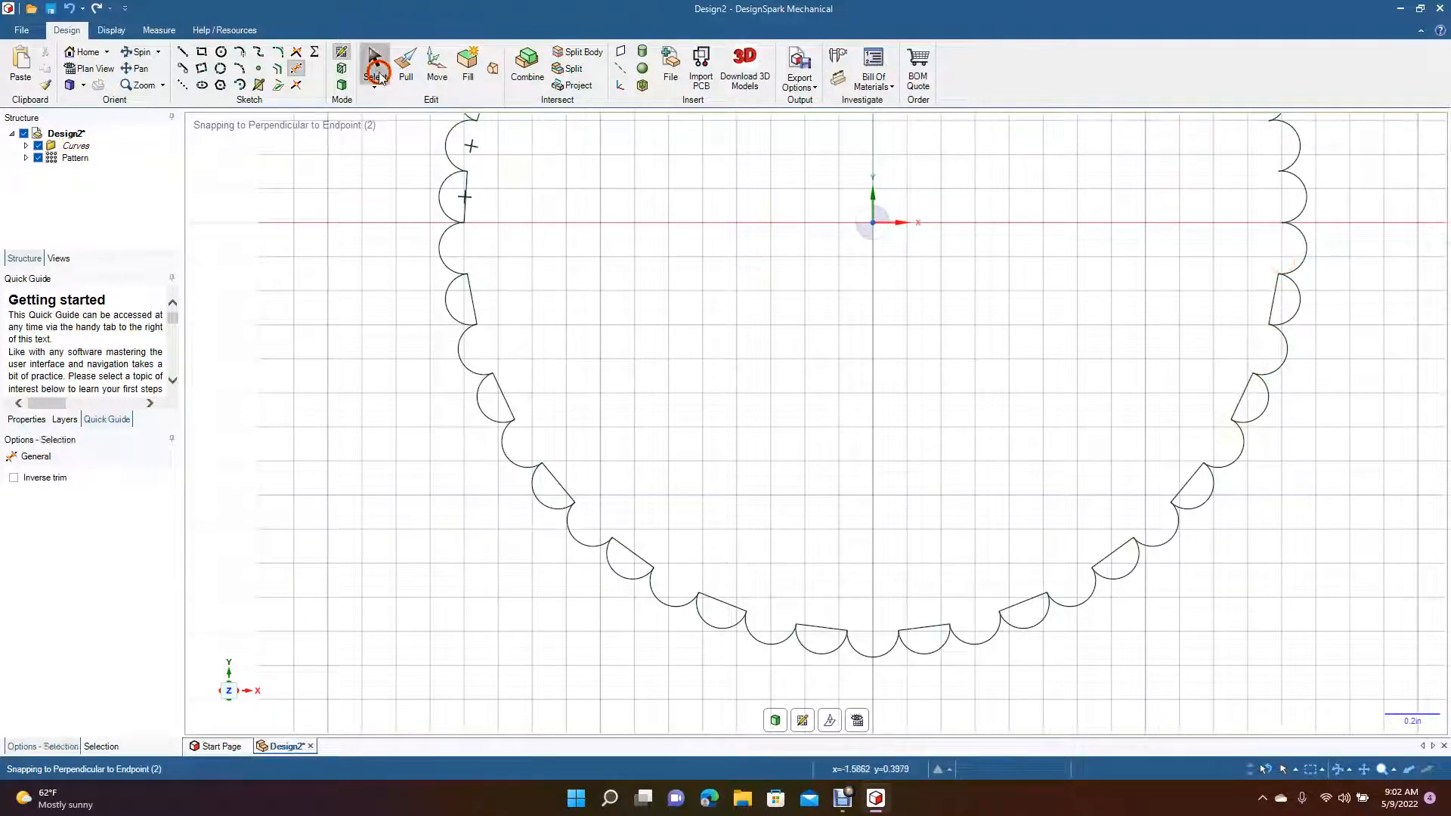
click(472, 290)
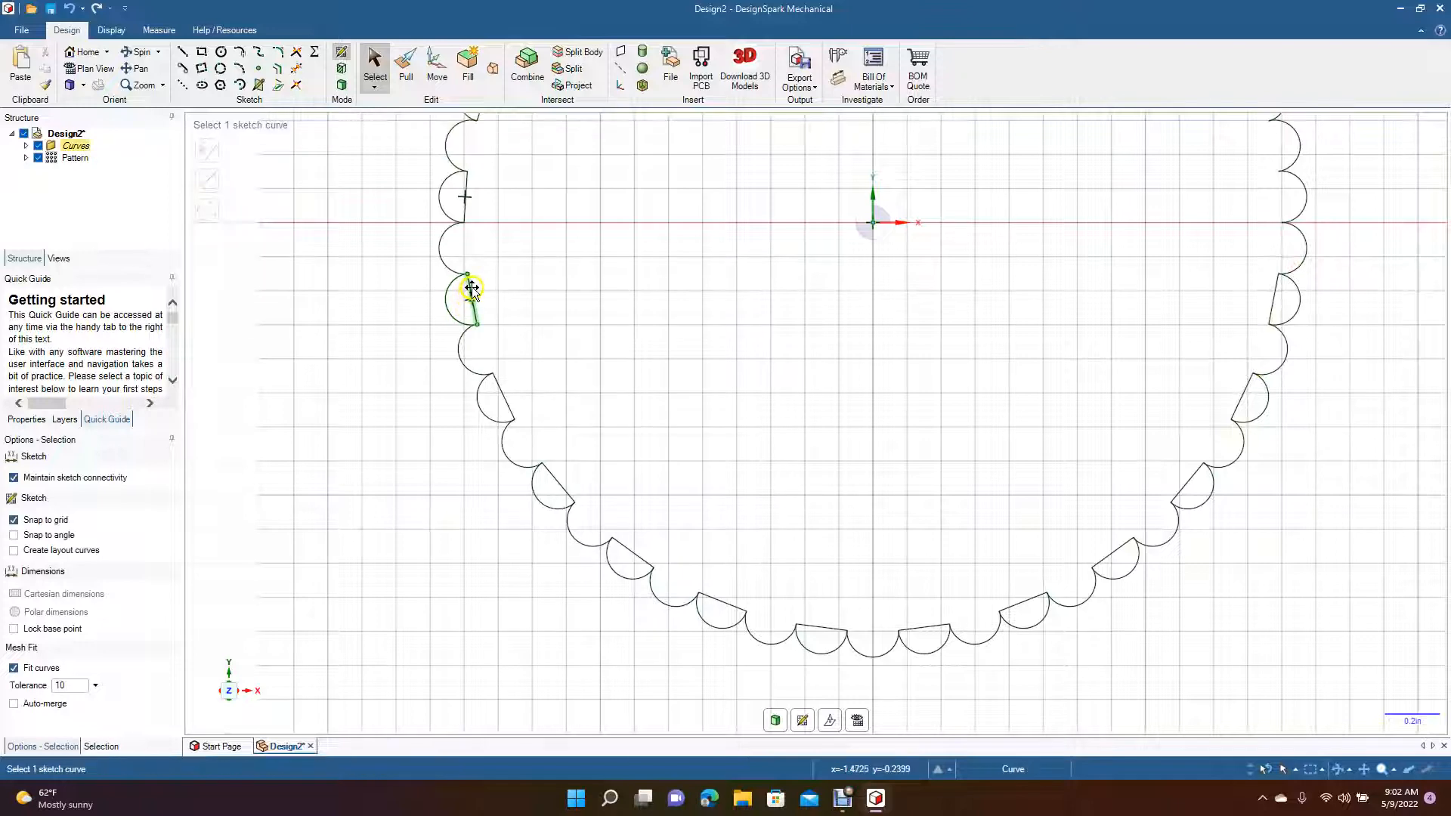
ctrl+click(501, 391)
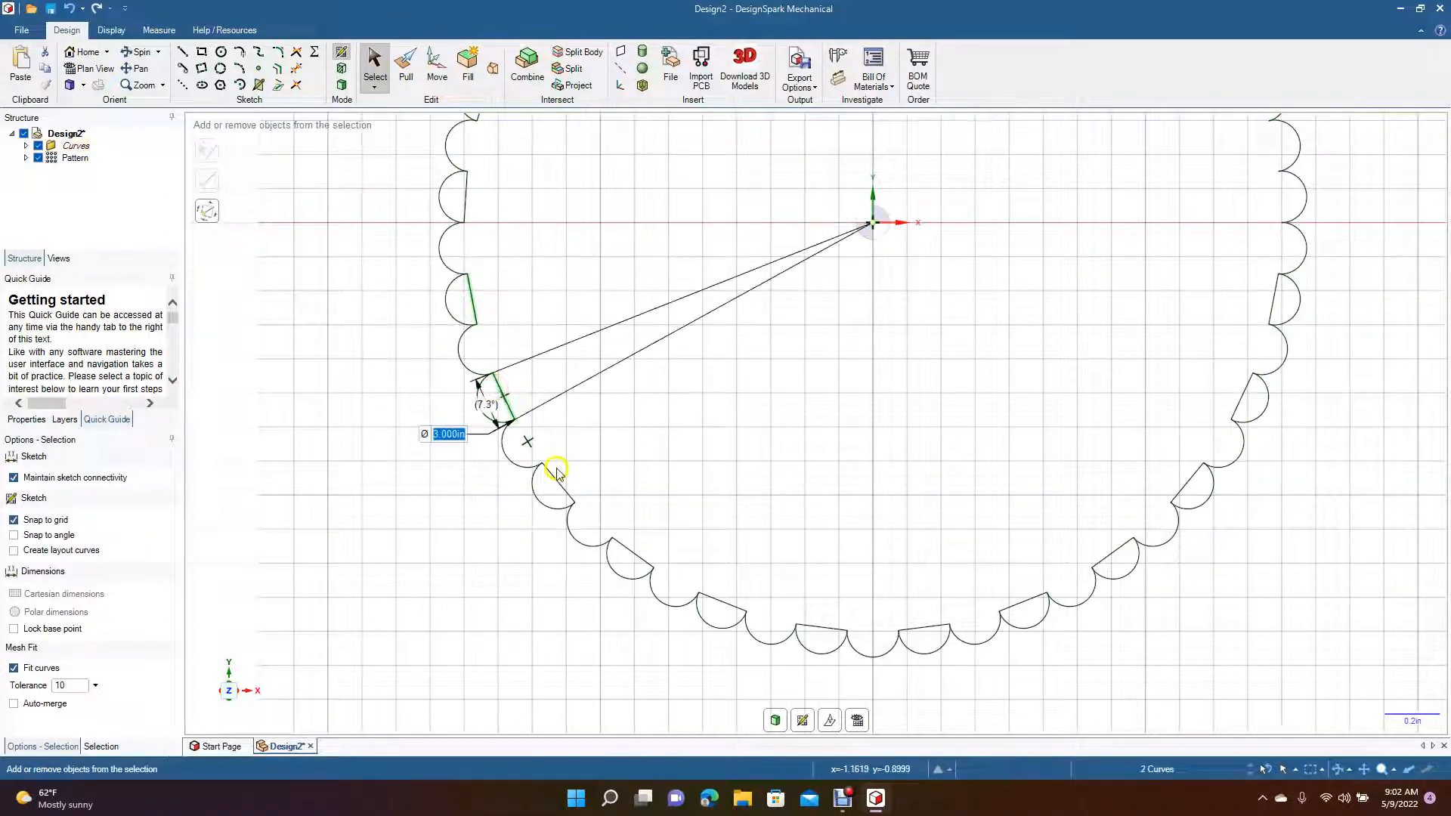
ctrl+click(551, 473)
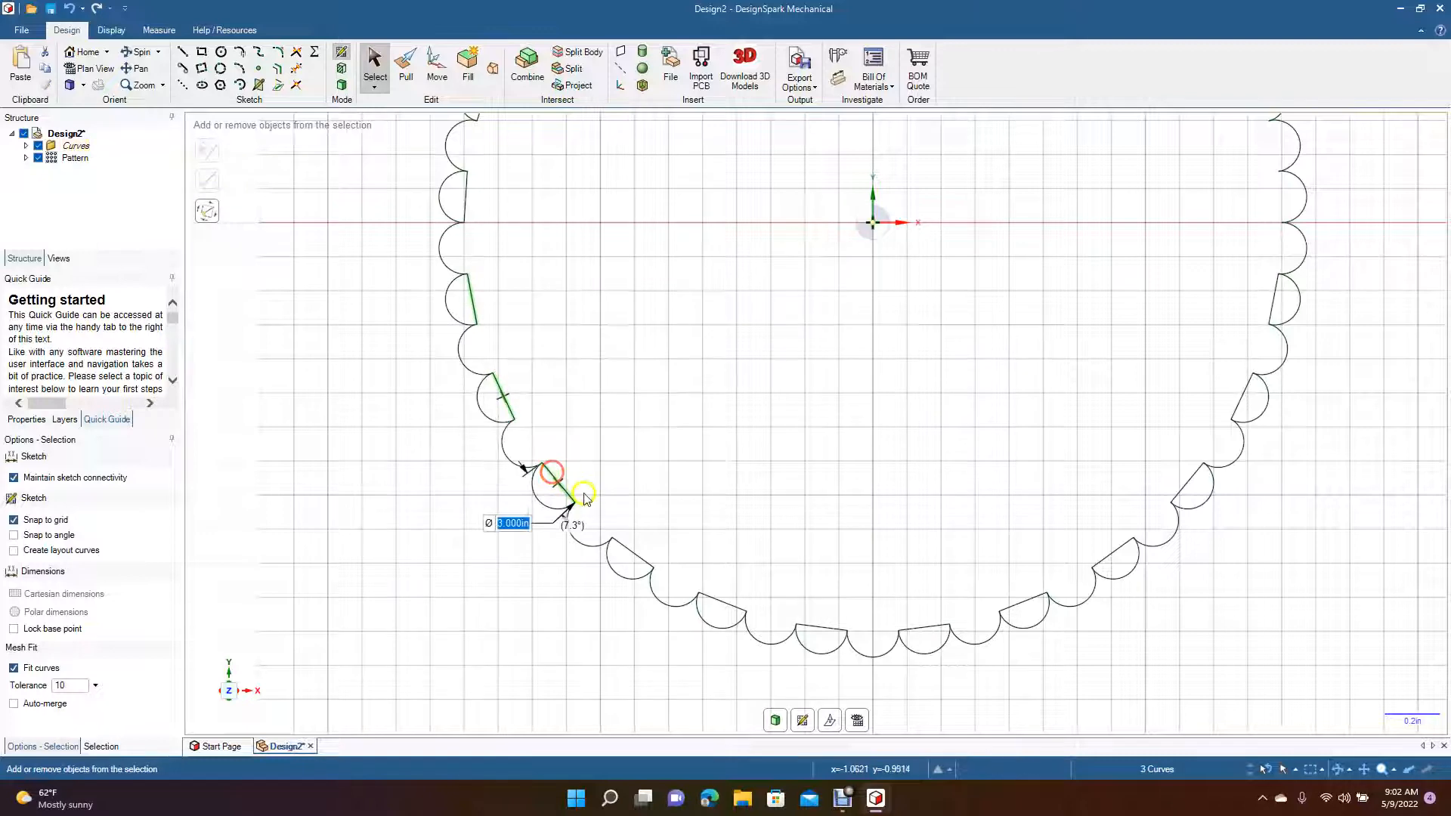
ctrl+click(624, 549)
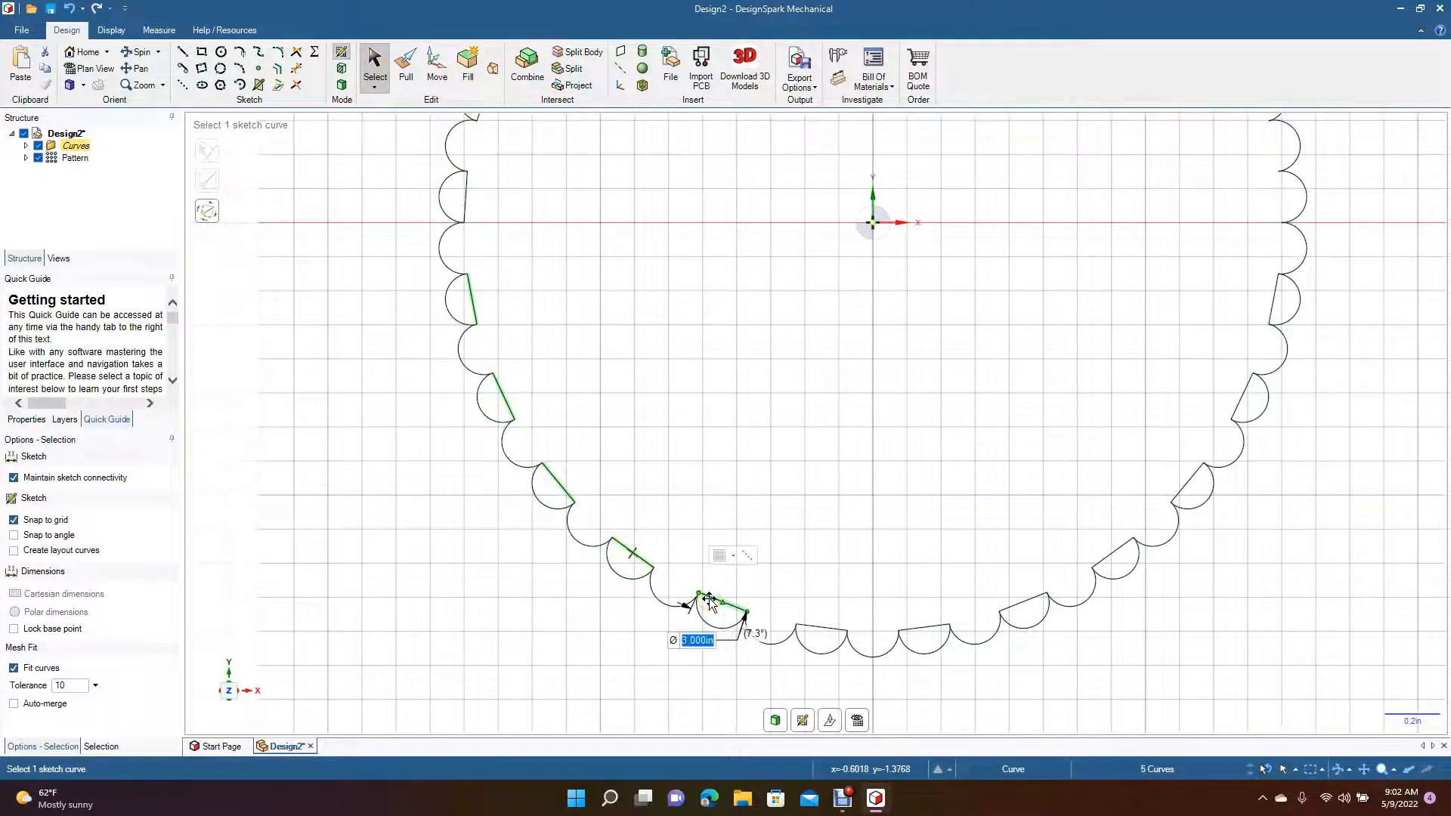
click(708, 597)
click(724, 610)
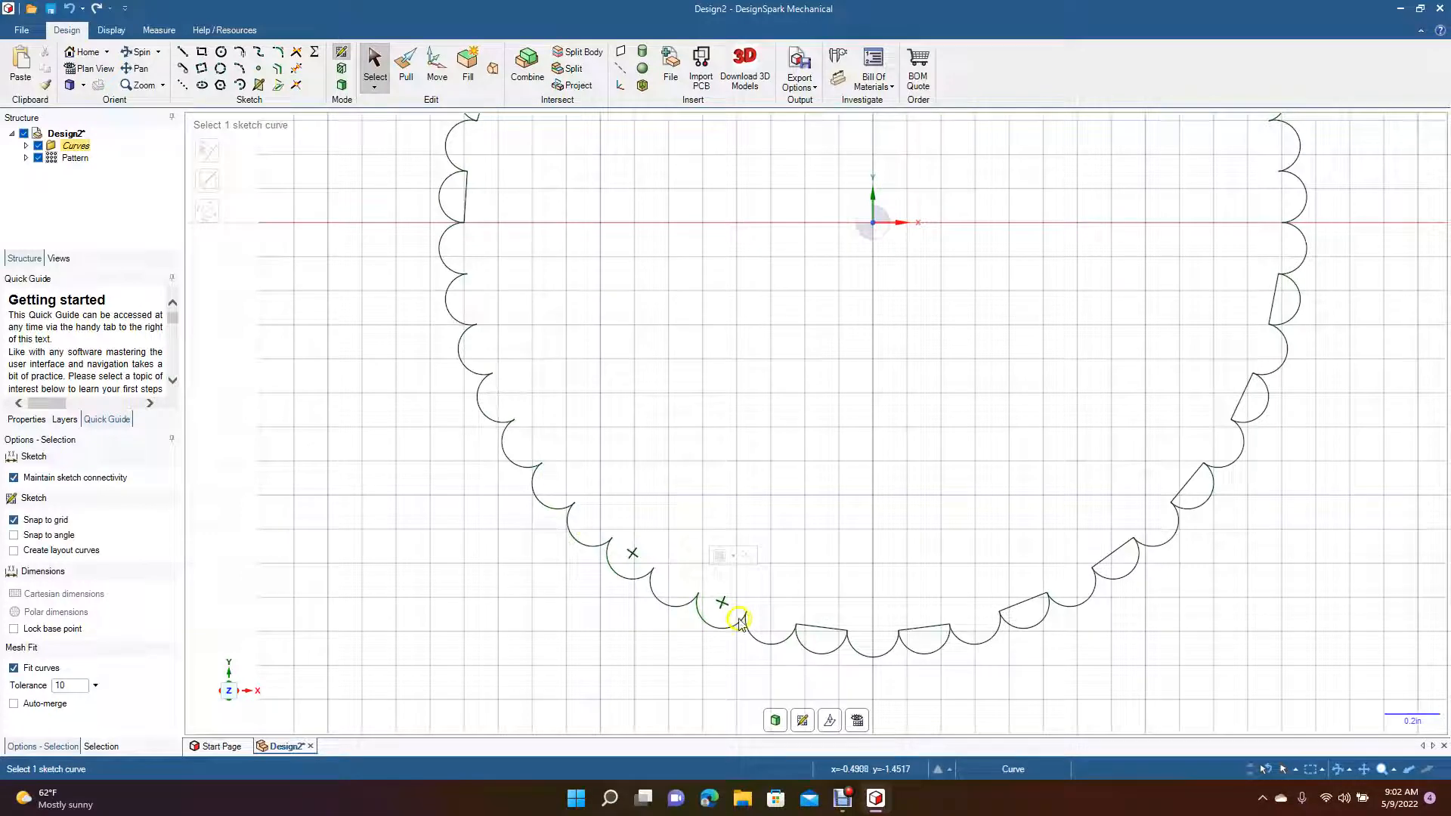
Delete the leftover circle segment just above the X axis on the left and those beside the bottommost bump and along the lower-right quarter
ctrl+scroll(548, 483, up, 5)
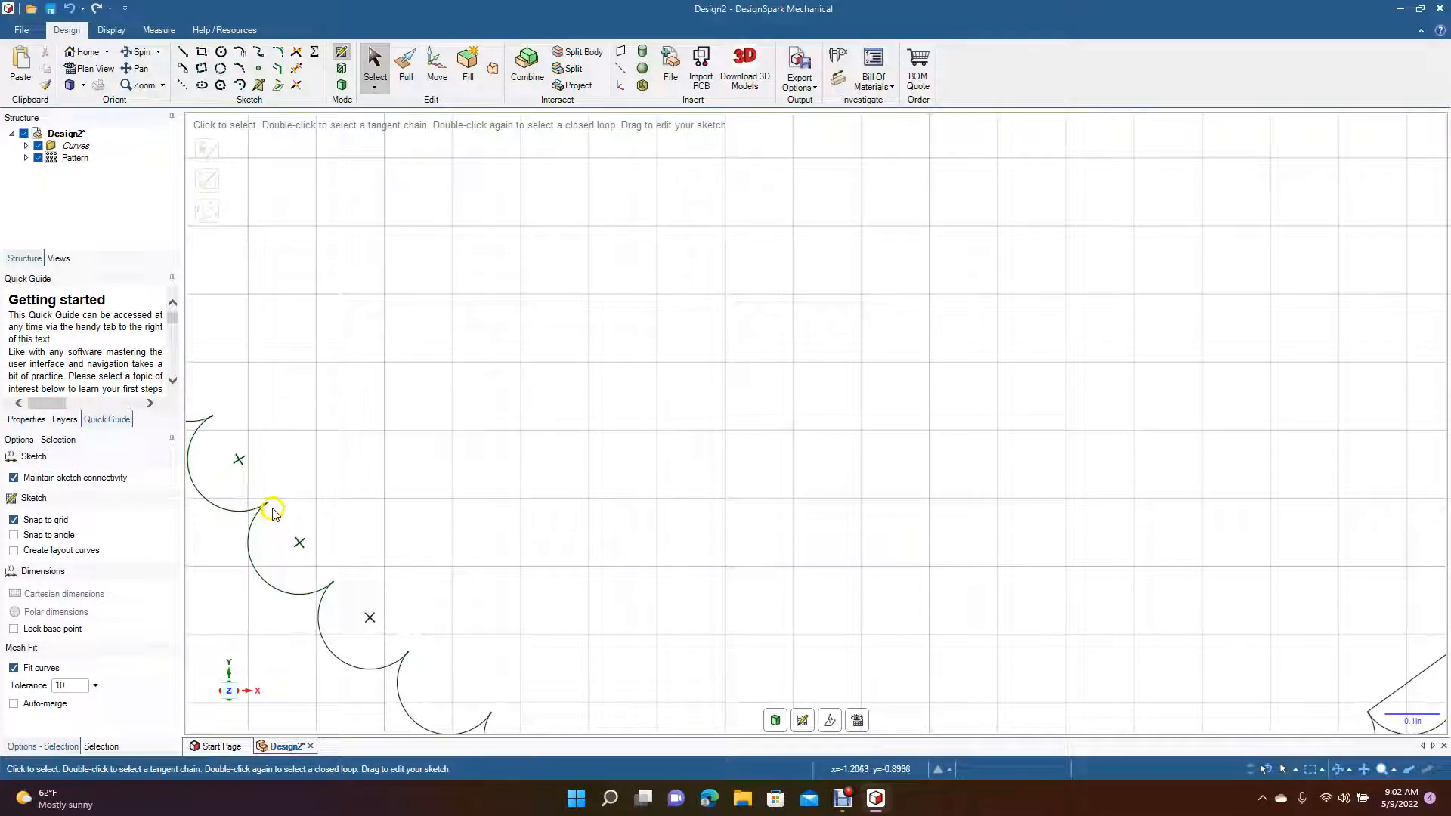
ctrl+scroll(718, 444, down, 5)
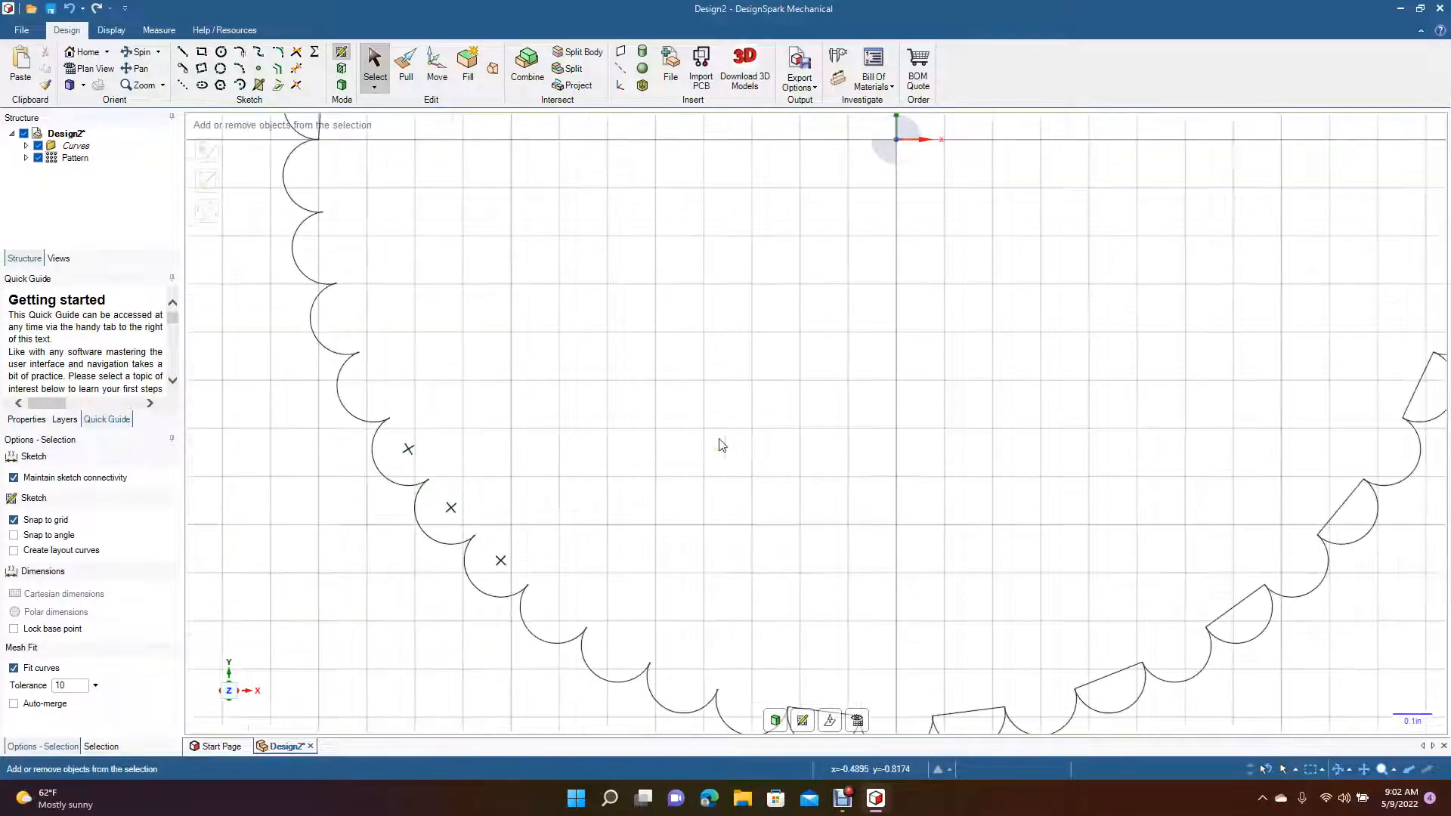
click(377, 66)
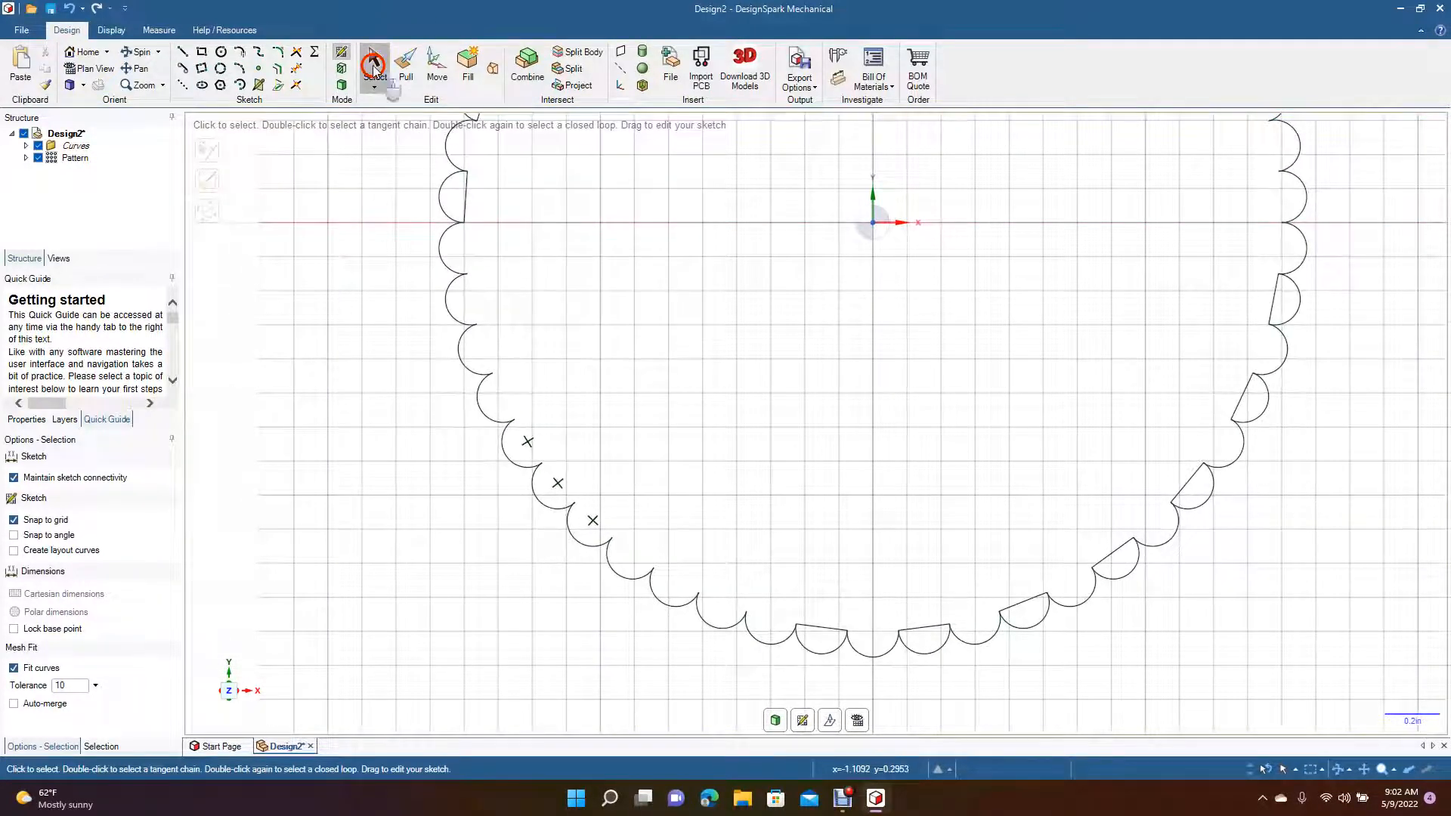
click(465, 179)
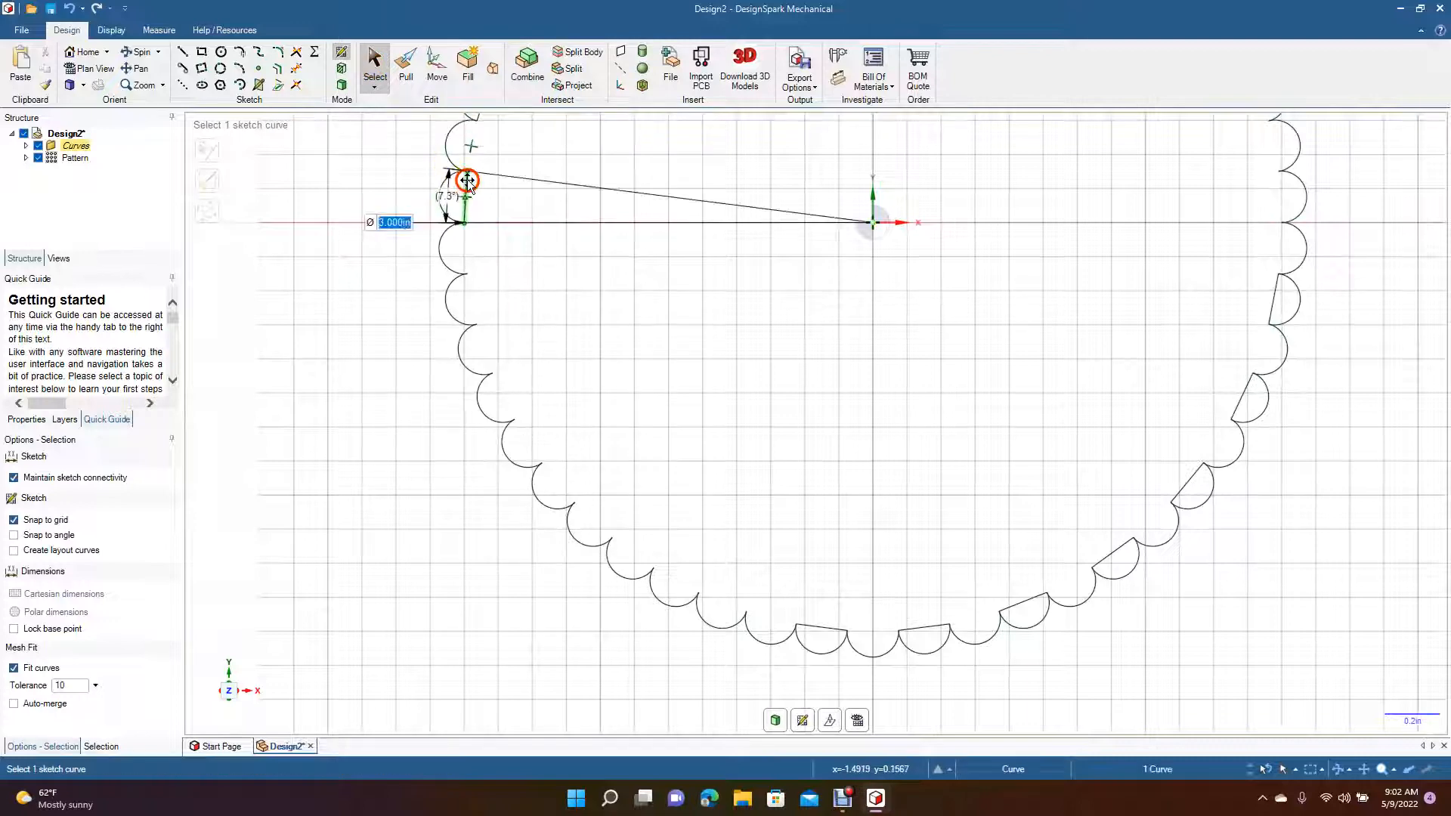
ctrl+click(808, 630)
ctrl+click(914, 627)
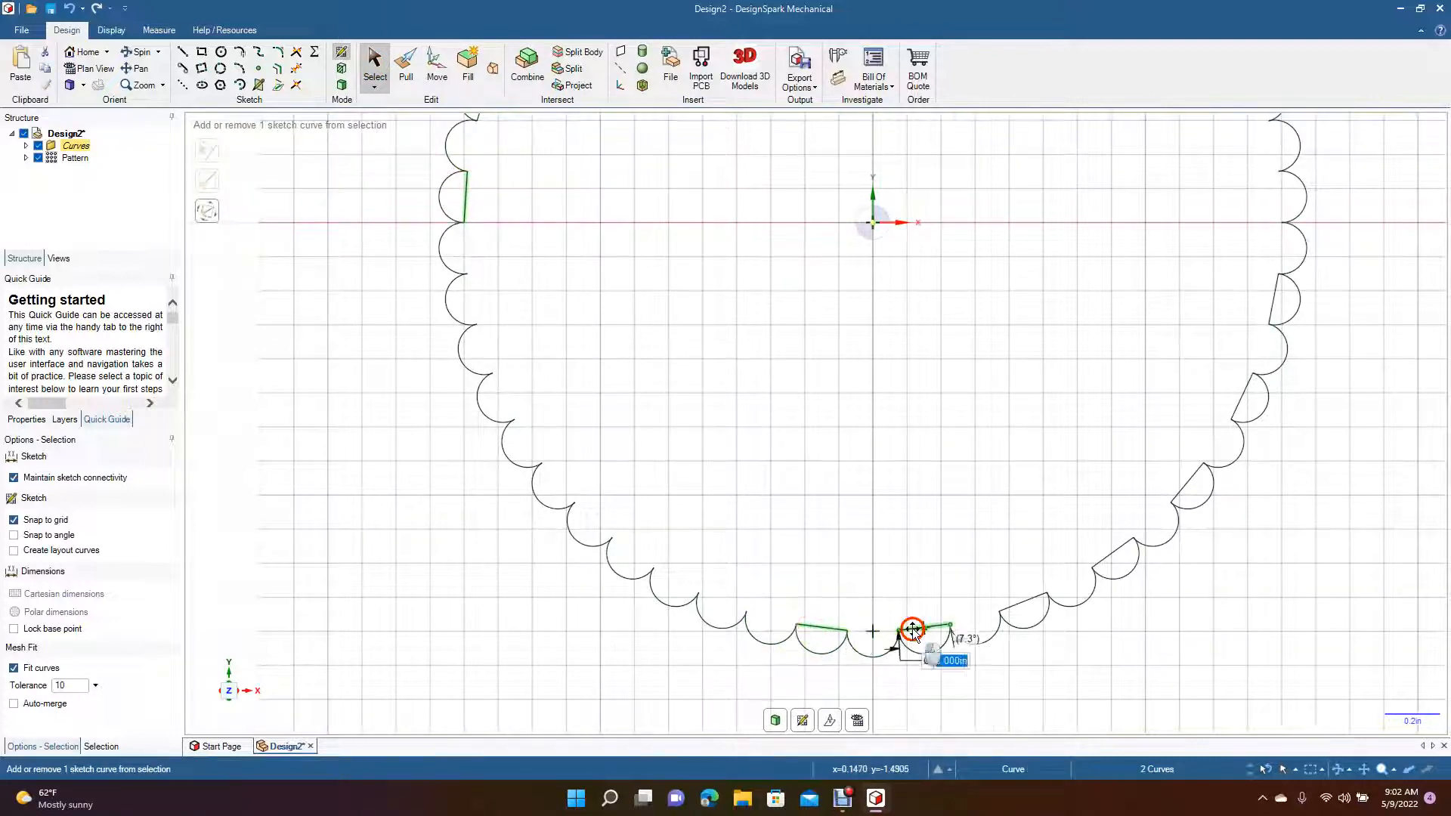
ctrl+click(1011, 608)
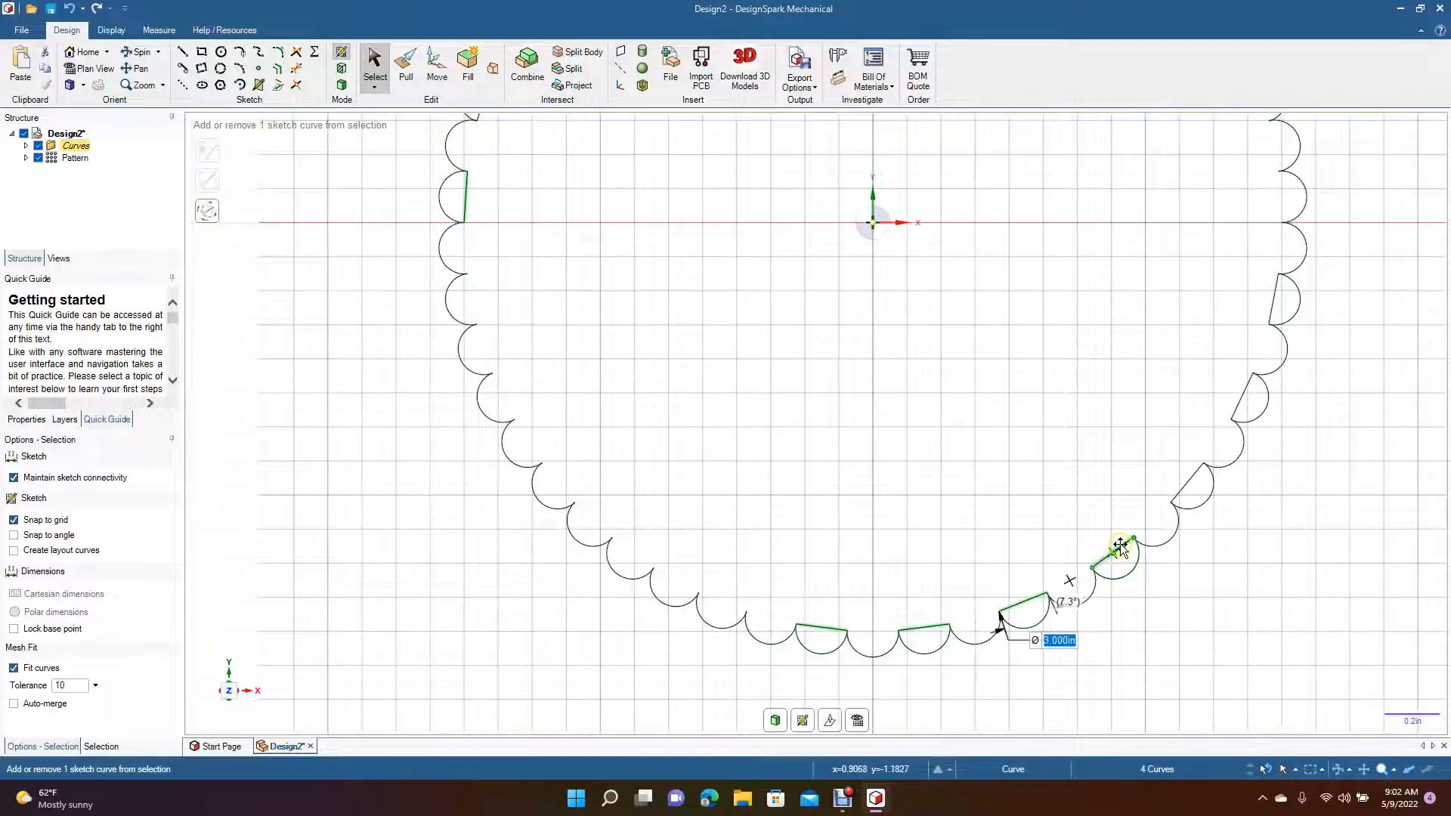
ctrl+click(1118, 548)
ctrl+click(1193, 476)
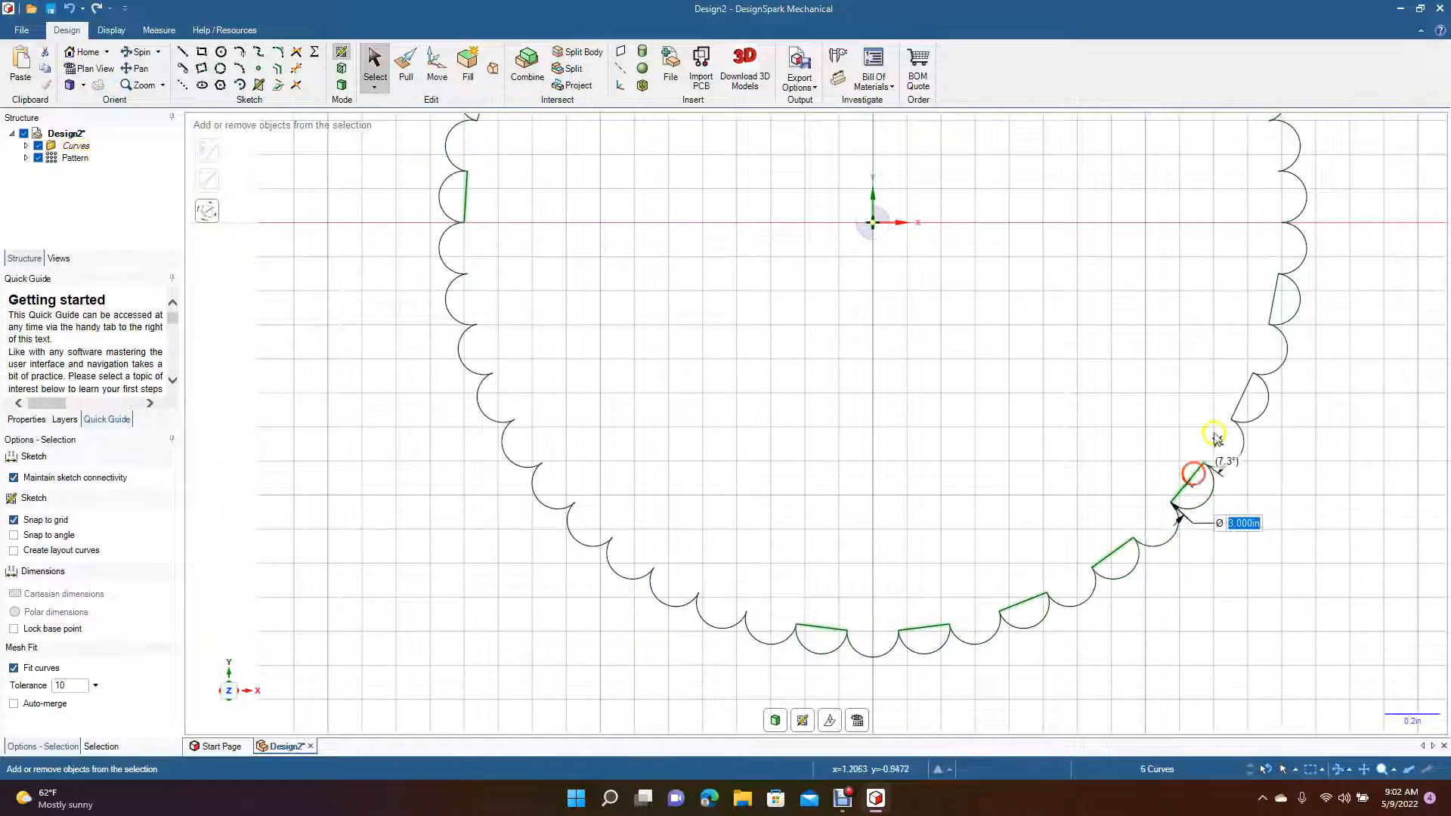
ctrl+click(1244, 386)
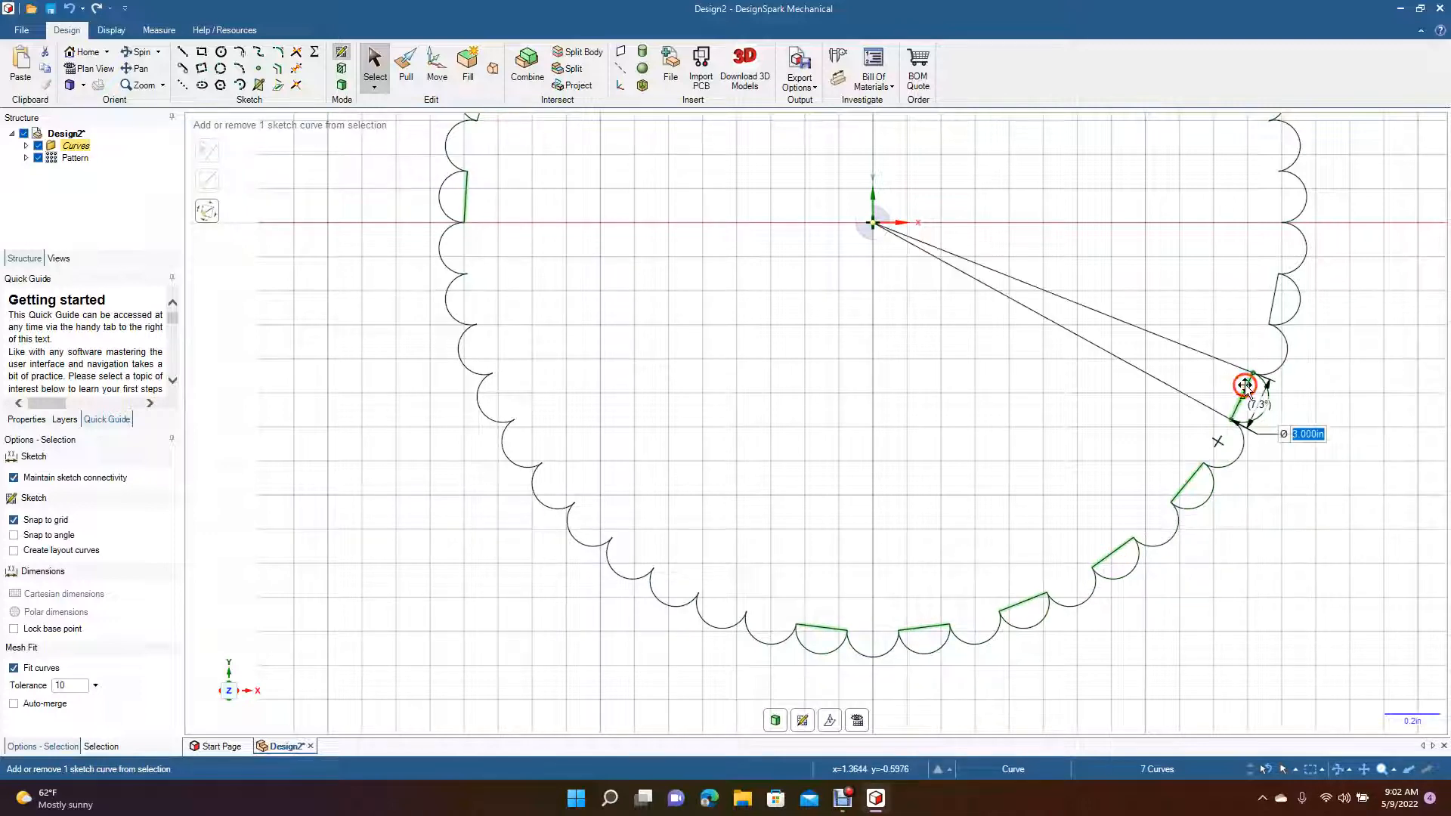
ctrl+click(1276, 297)
key(Delete)
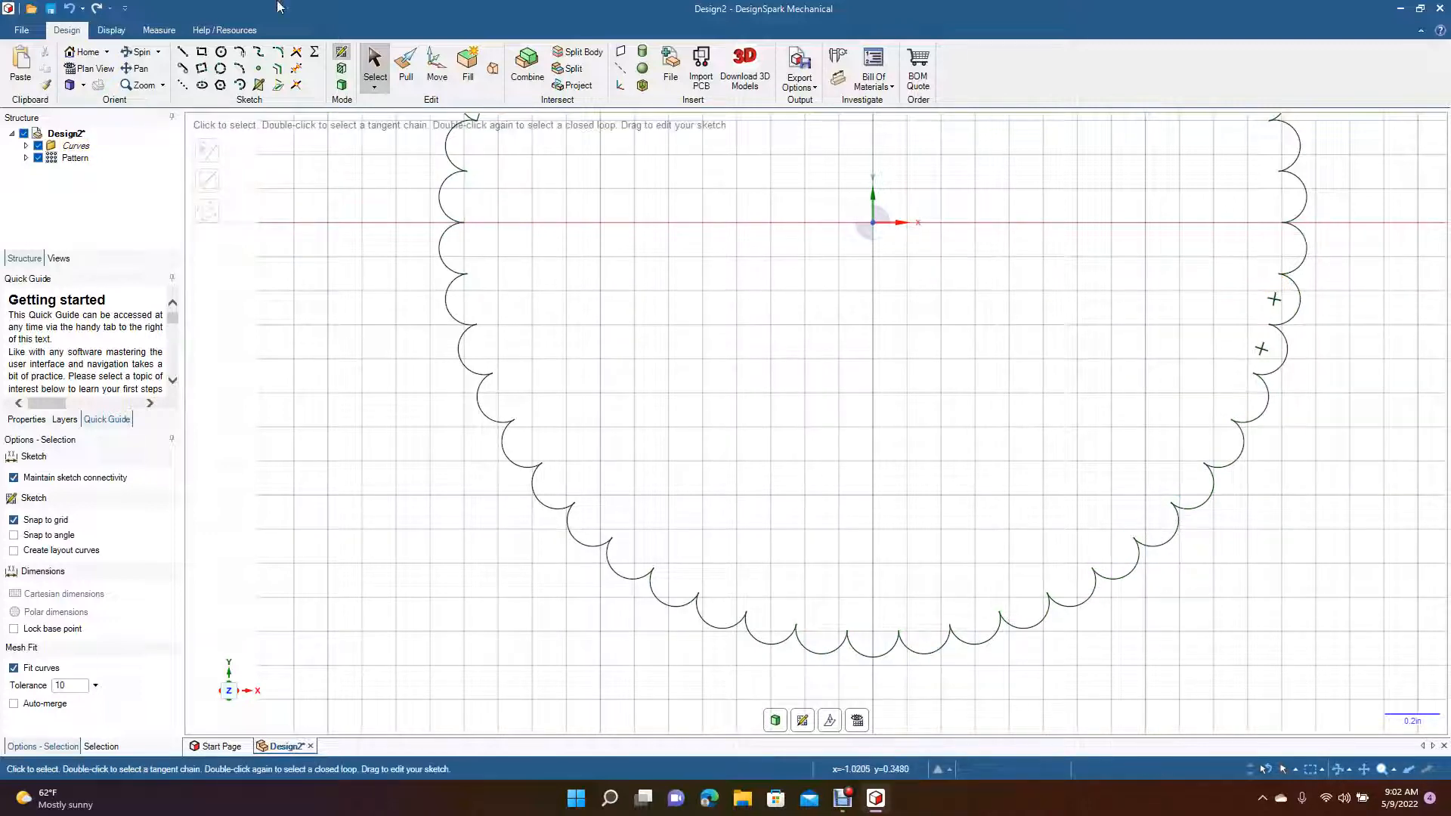
Delete three consecutive leftover circle segments beneath the bumps on the upper-left quarter
click(141, 68)
mouse_move(914, 382)
mouse_down()
mouse_move(858, 538)
mouse_move(816, 600)
mouse_move(831, 615)
mouse_up()
click(375, 63)
click(377, 333)
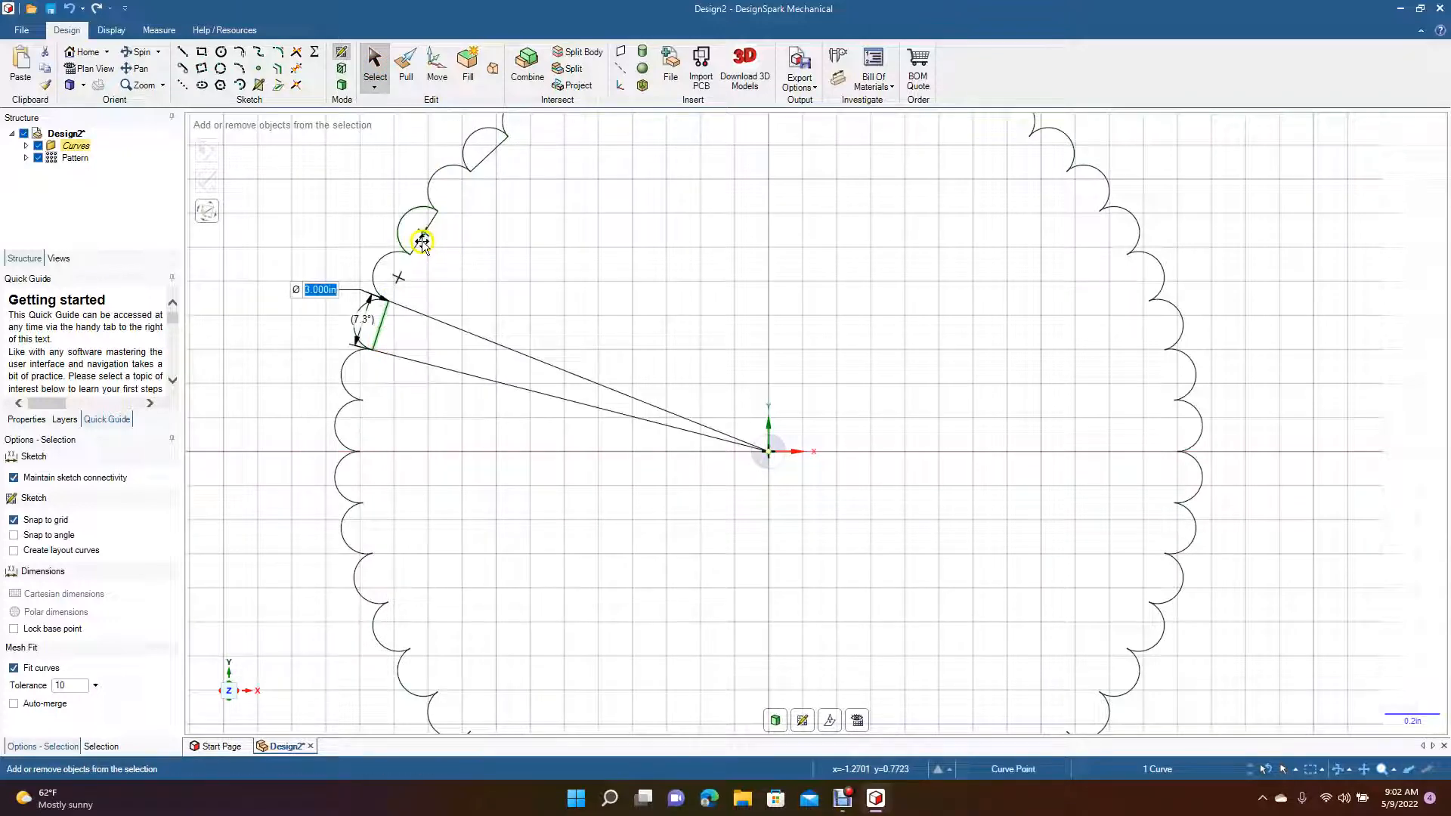
ctrl+click(420, 235)
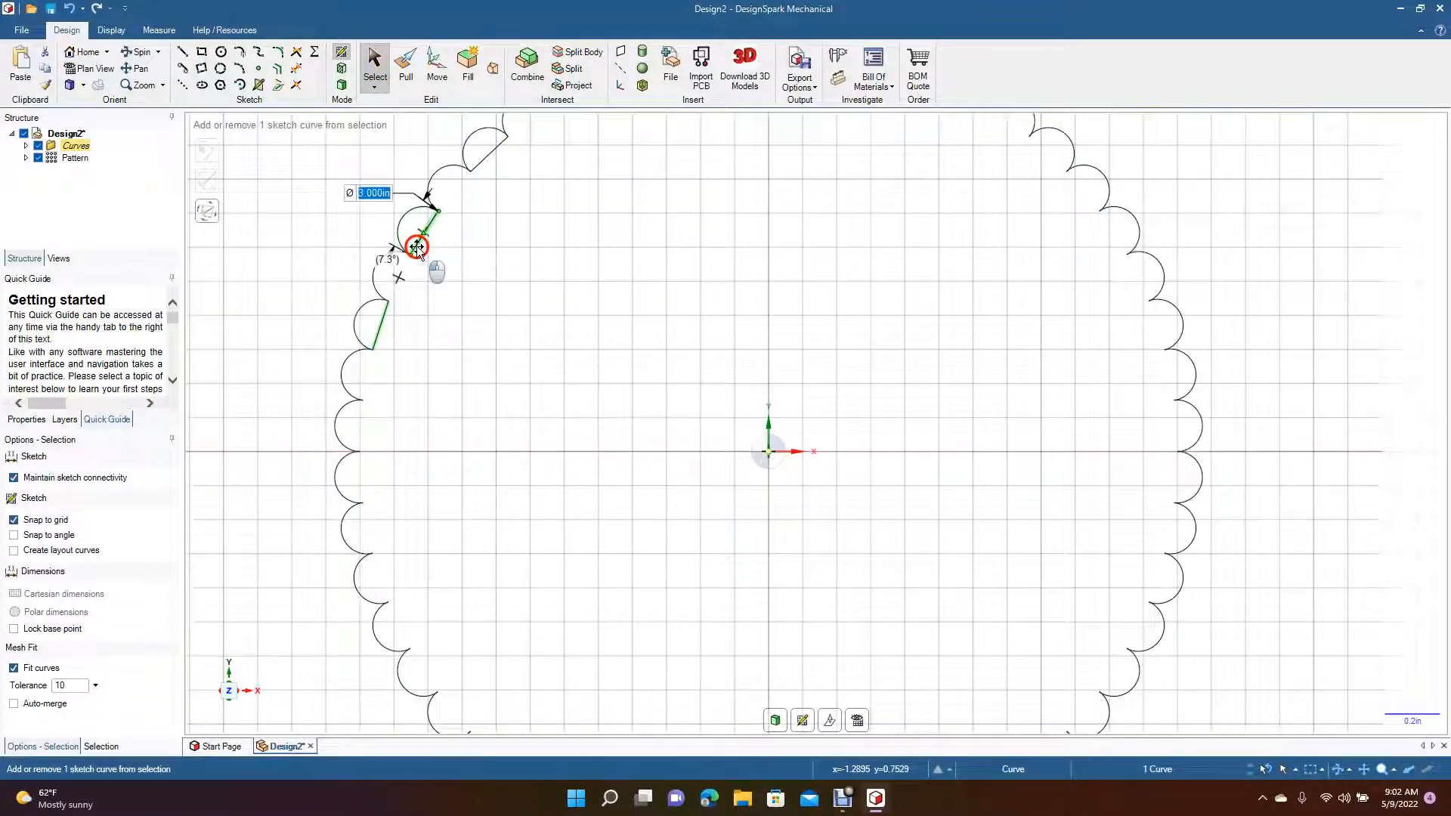
ctrl+click(478, 166)
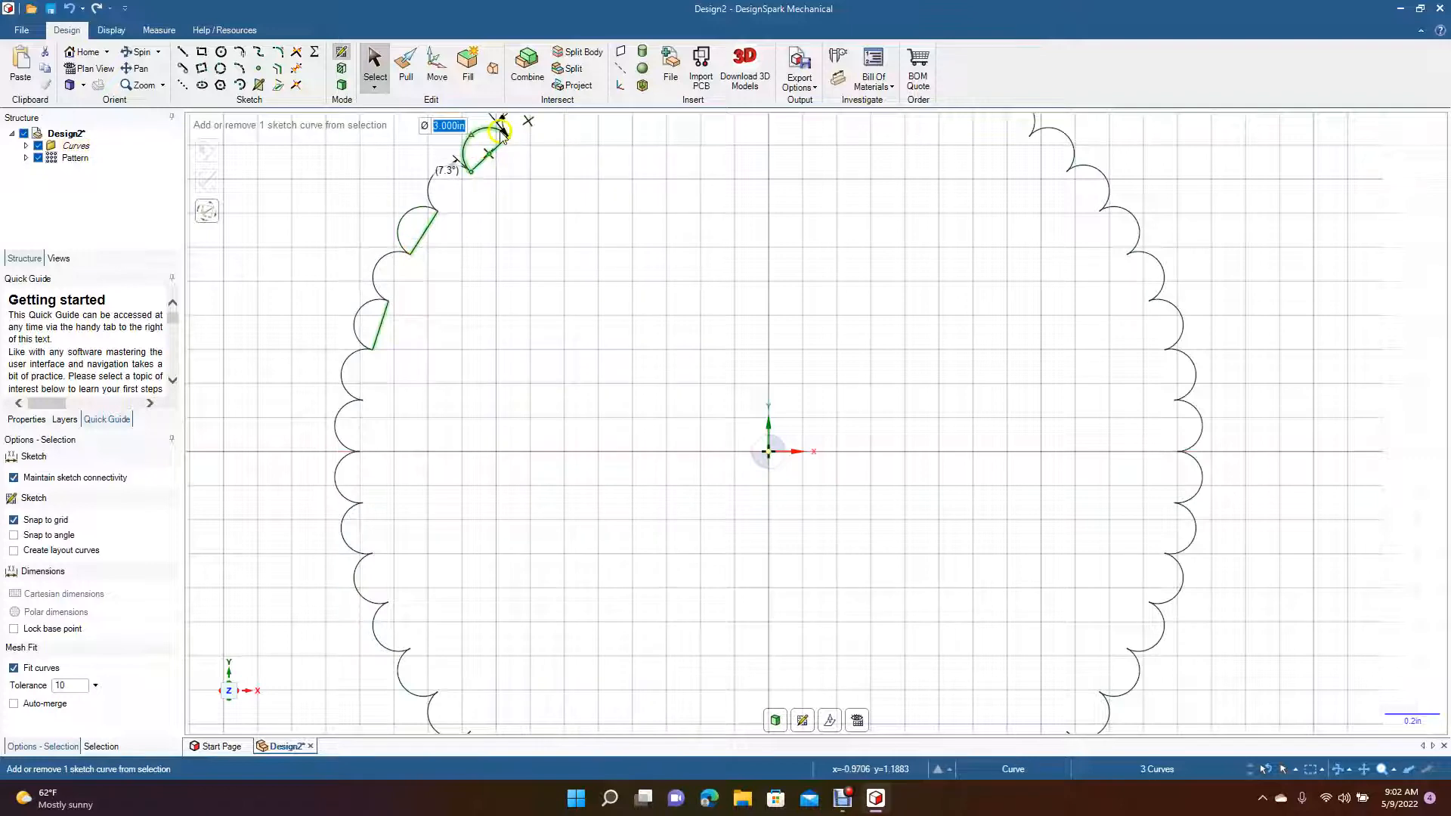
click(620, 198)
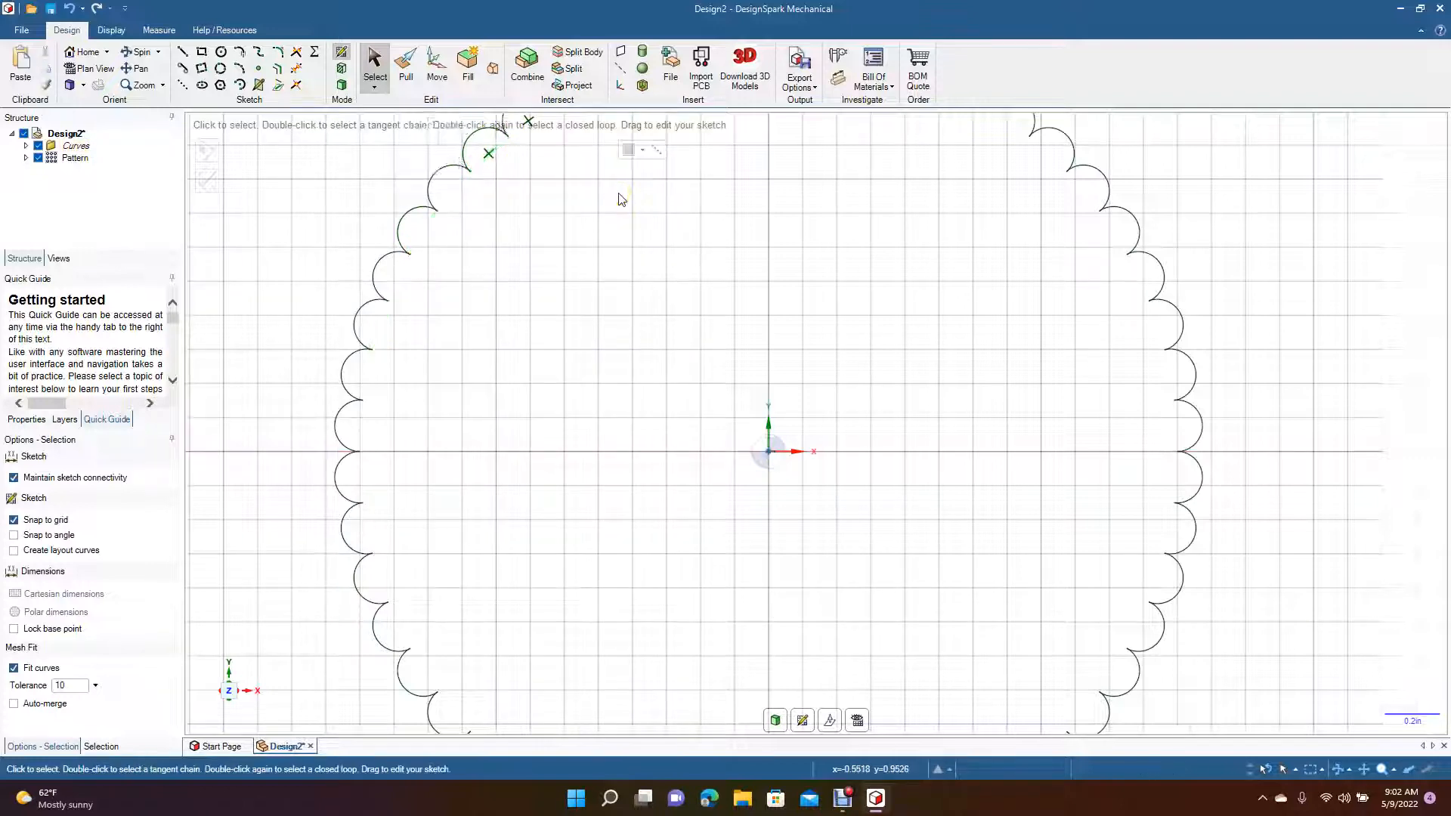
Delete the last leftover circle segment, beneath the fourth bump left of the topmost one
click(144, 70)
drag(664, 446, 647, 638)
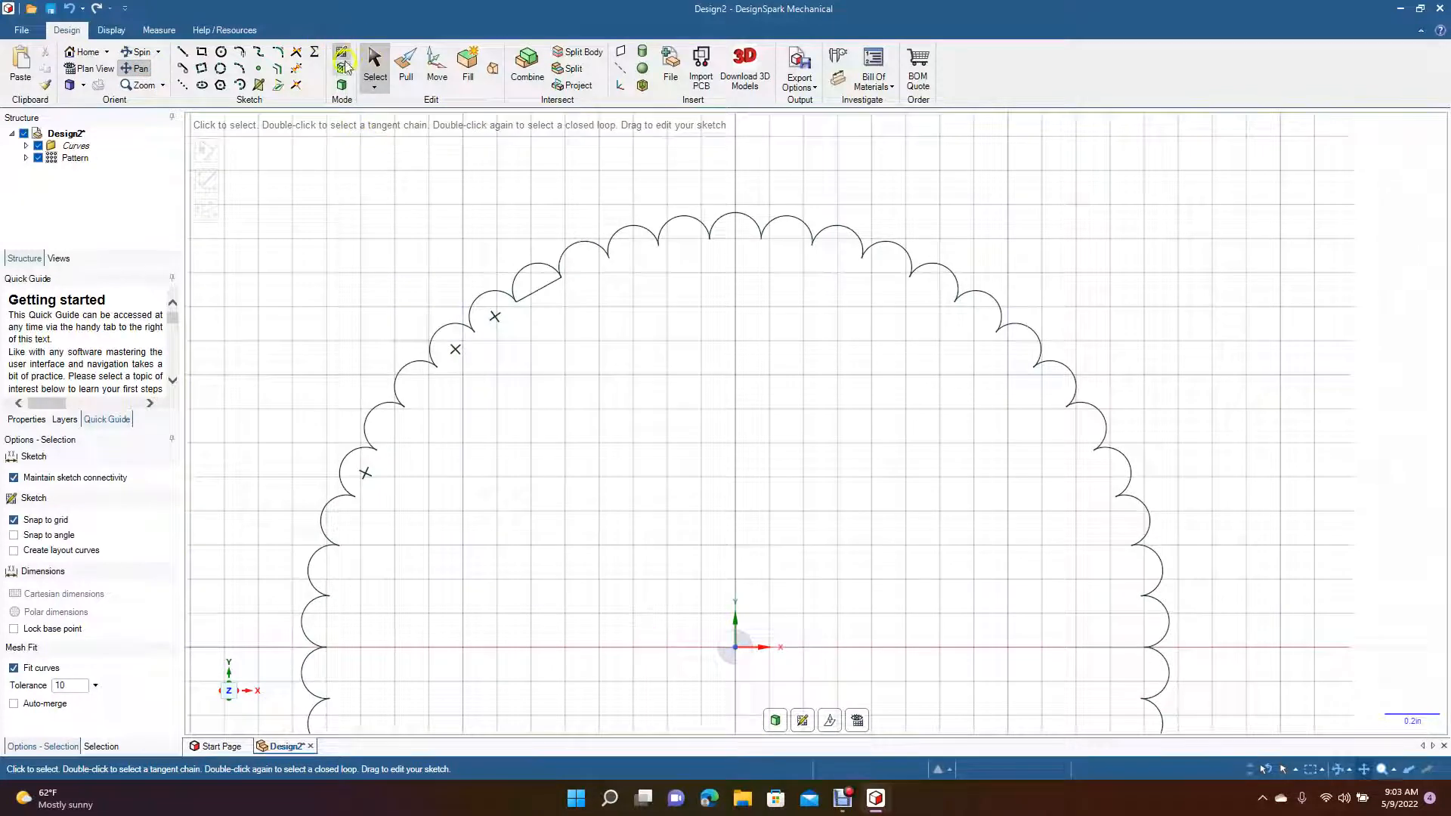
click(296, 68)
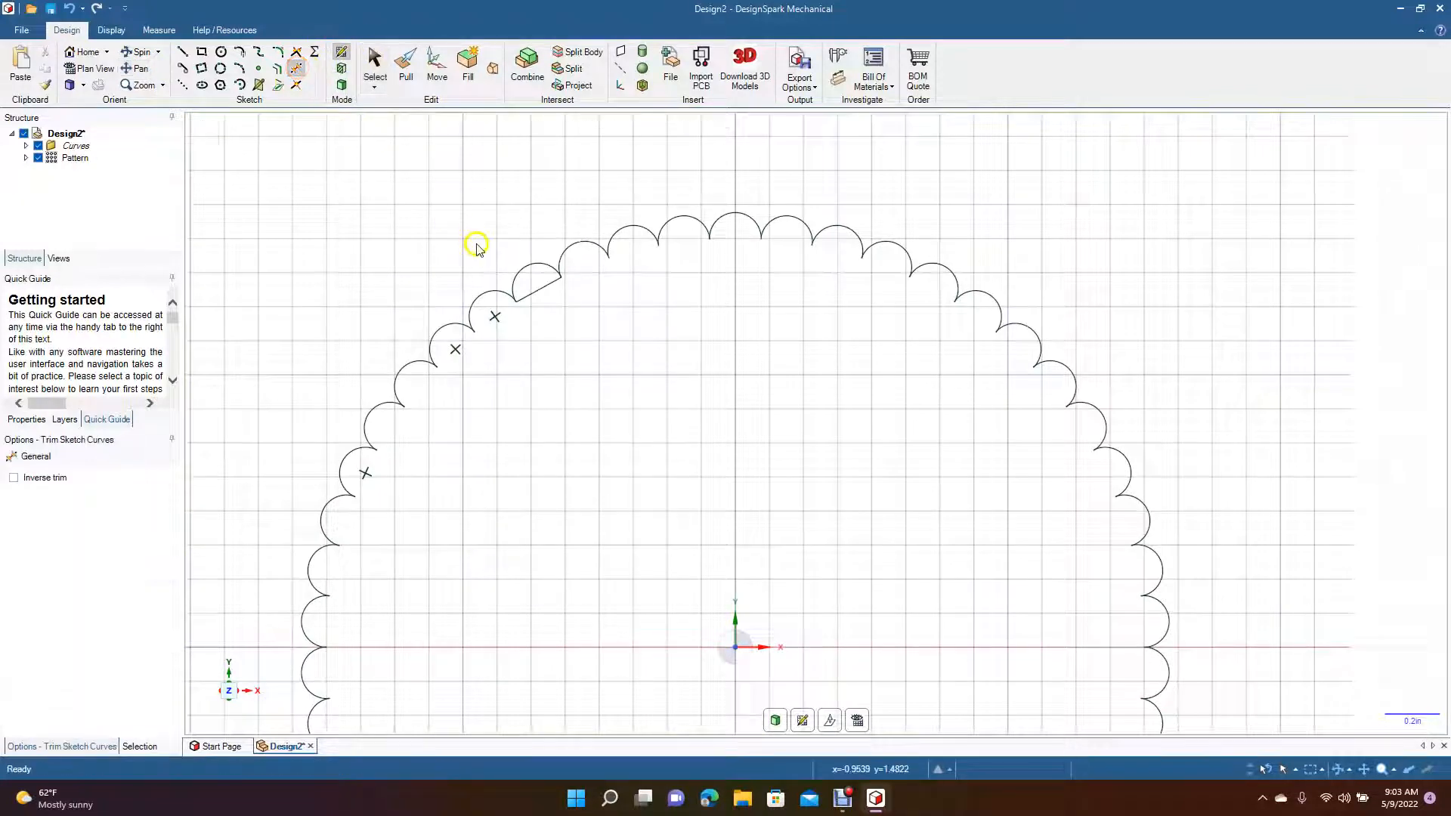
click(374, 67)
click(528, 270)
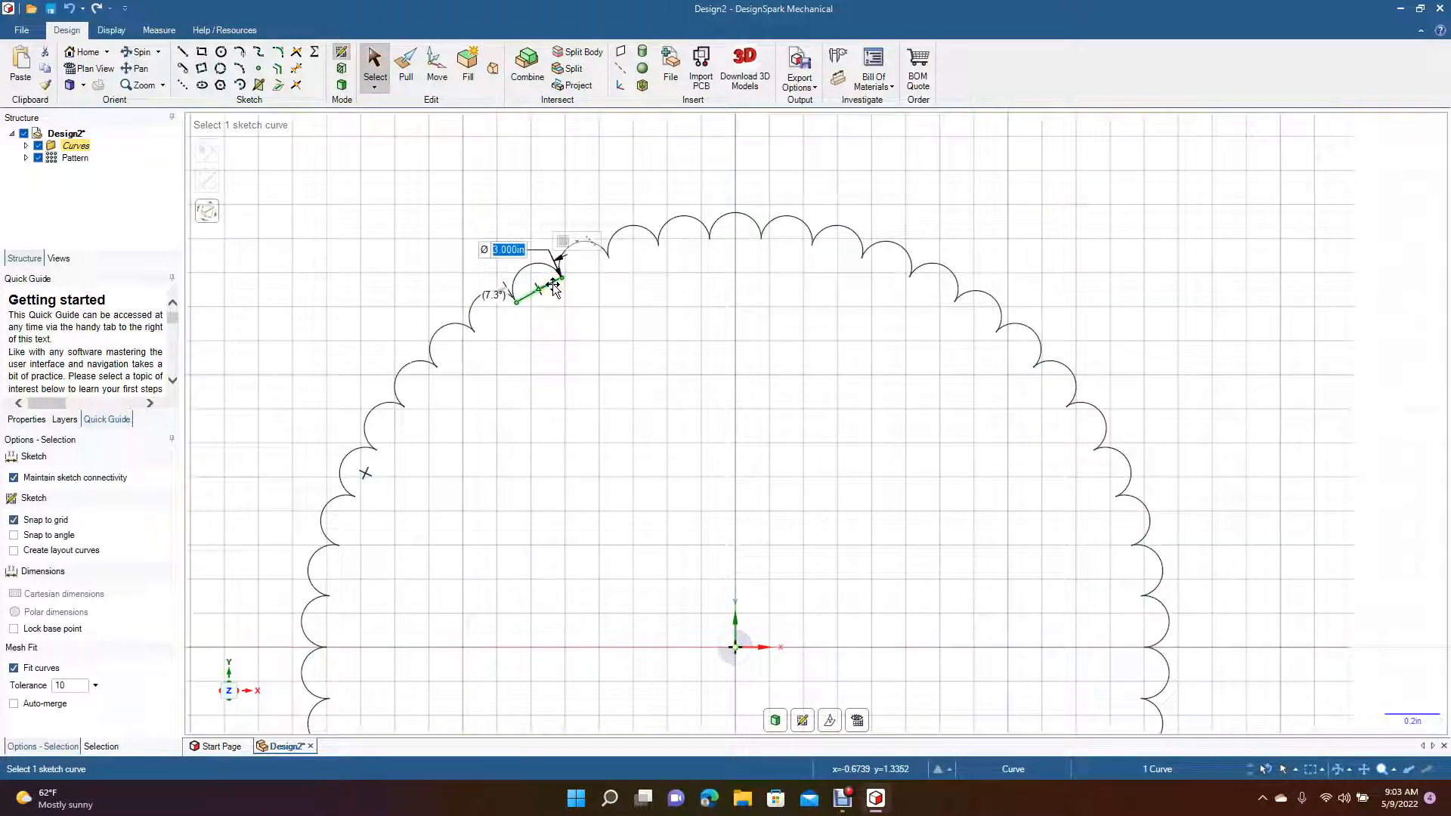
key(ctrl+z)
scroll(553, 285, down, 8)
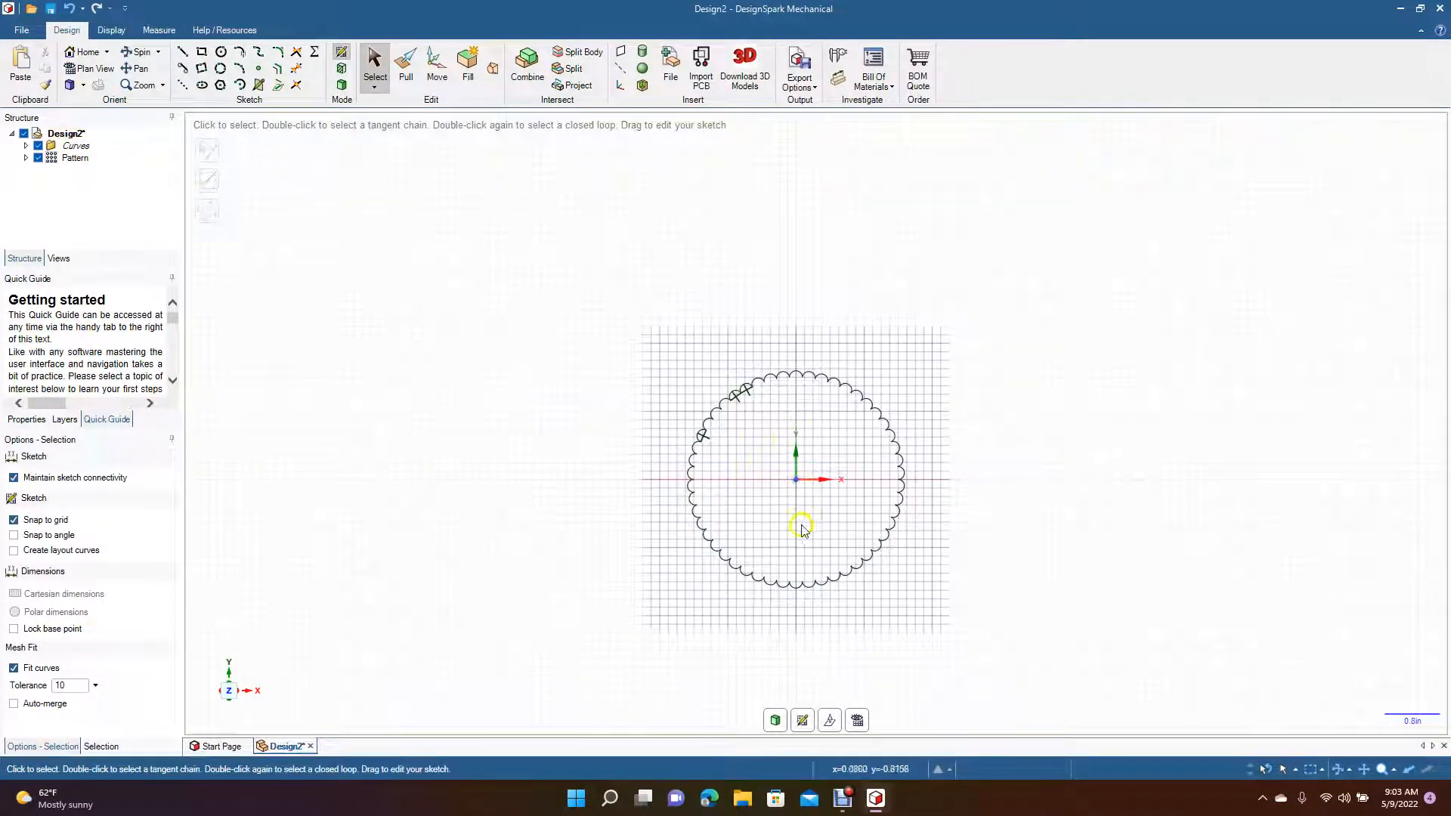
click(373, 60)
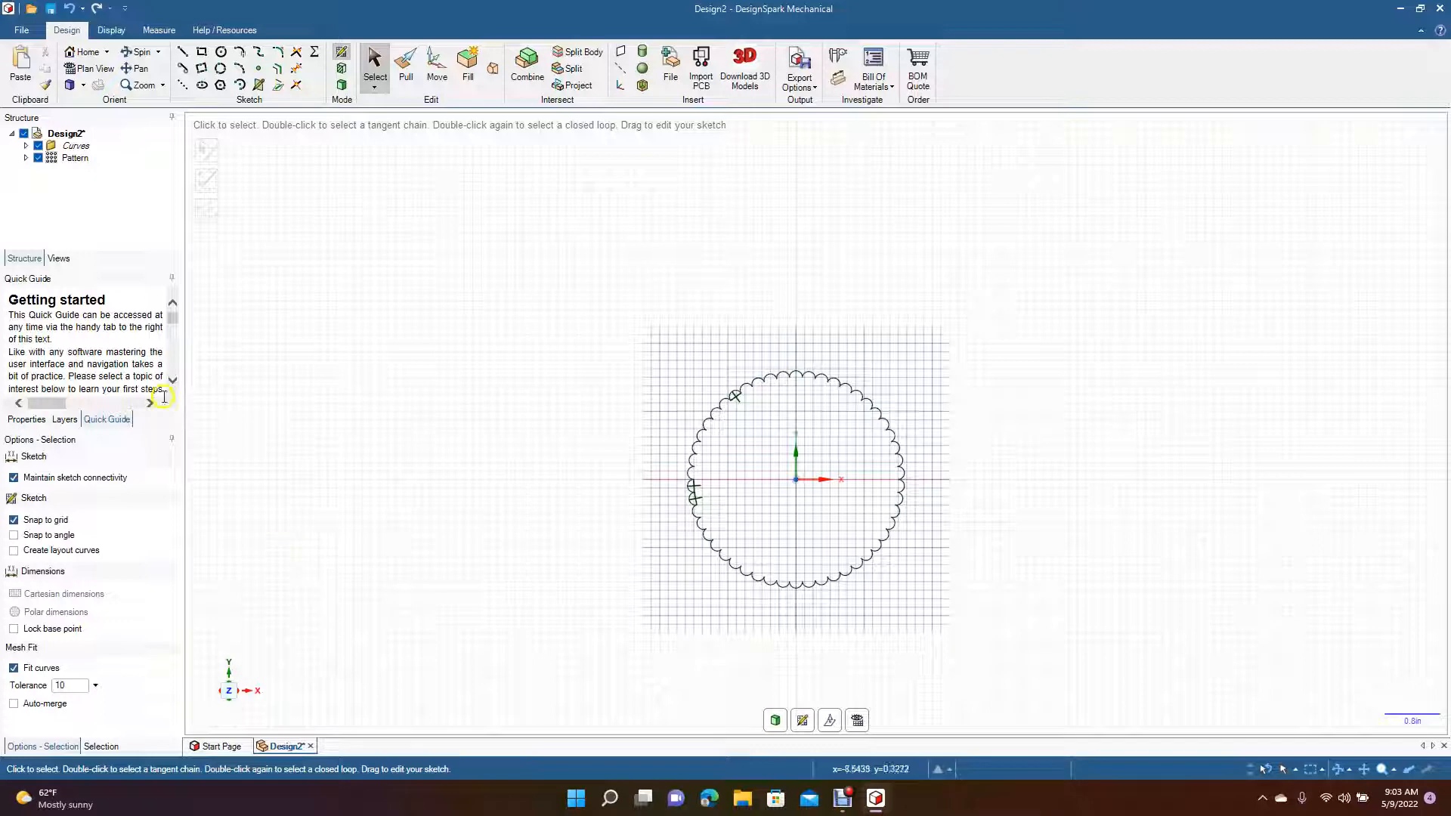
Sketch a circle 1.75 in in diameter centred on the origin, inside the scalloped outline
click(369, 65)
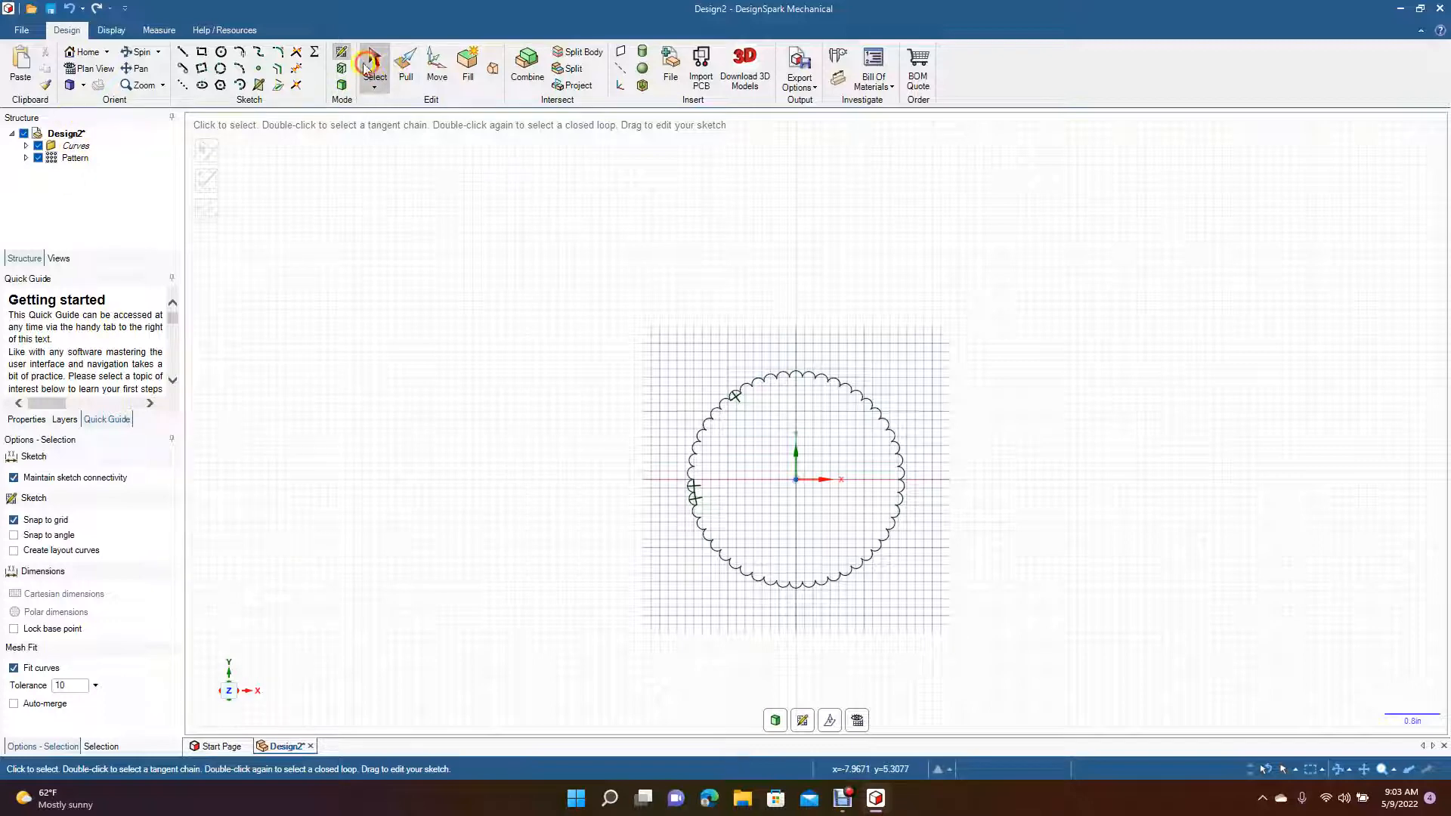
click(221, 53)
click(795, 480)
text(1.75)
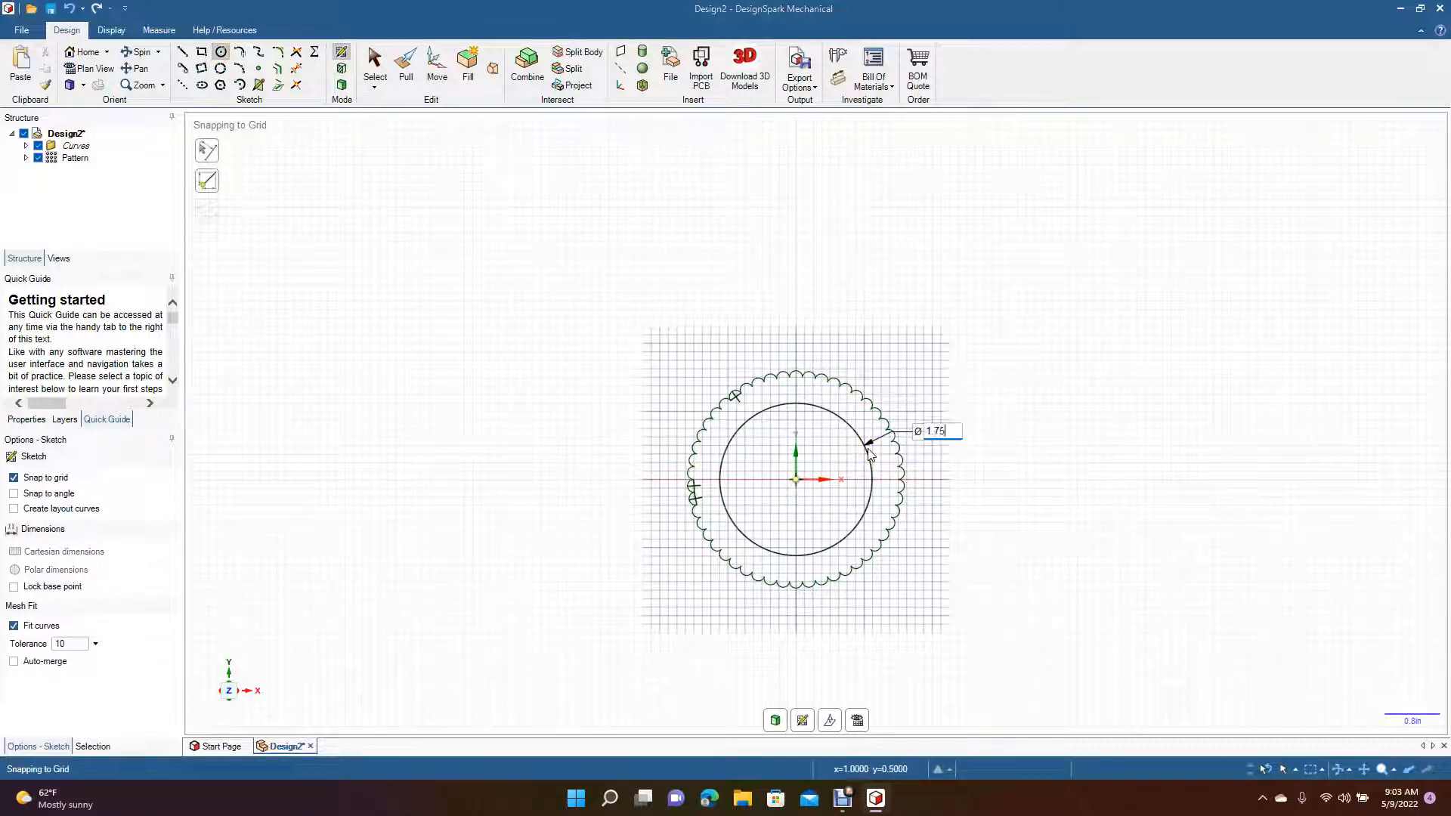
key(Return)
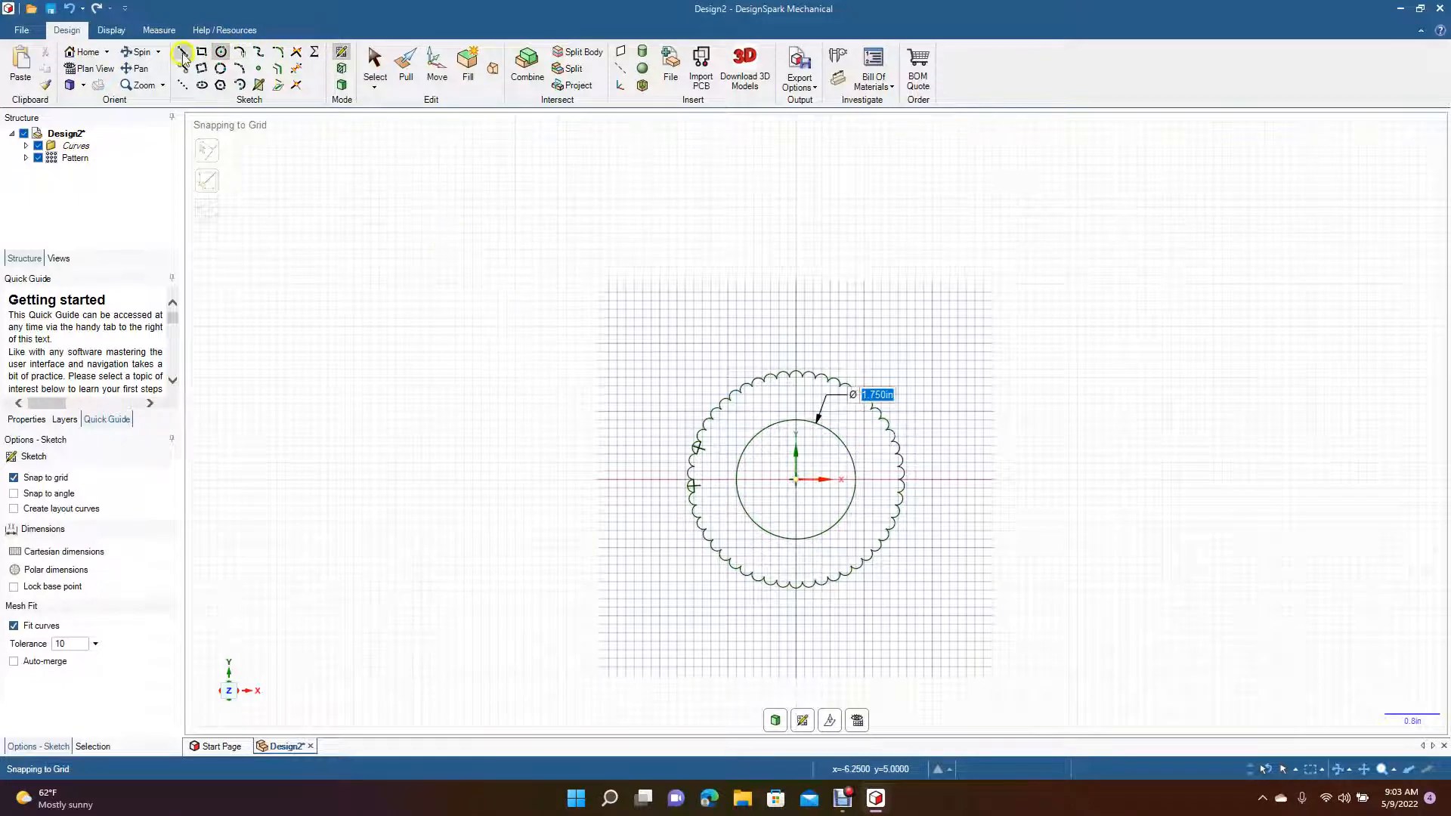
Delete the 1.75 in circle inside the scalloped outline
click(140, 51)
mouse_move(690, 432)
mouse_down()
mouse_move(605, 473)
mouse_move(700, 453)
mouse_up()
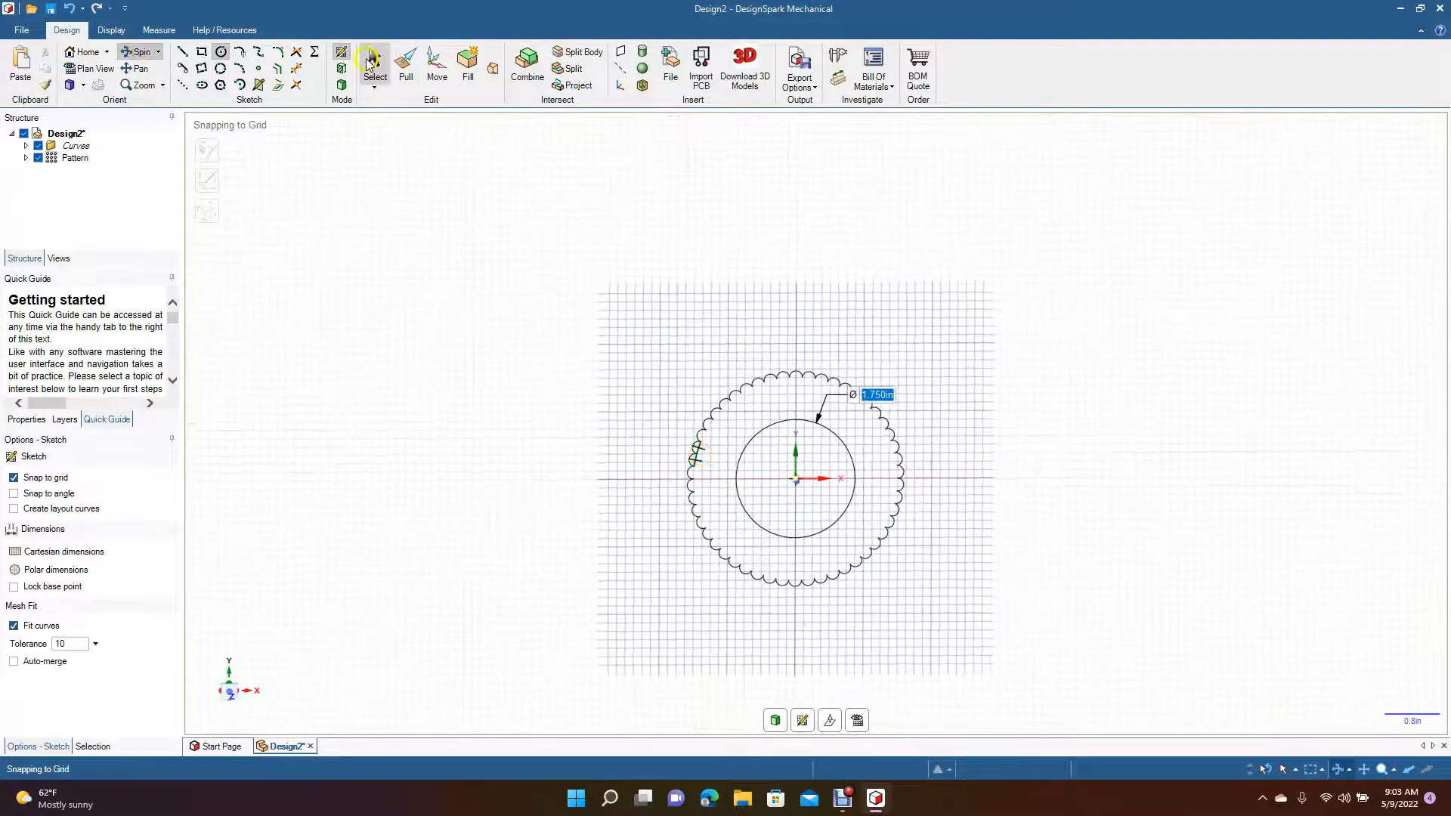
click(375, 64)
click(453, 432)
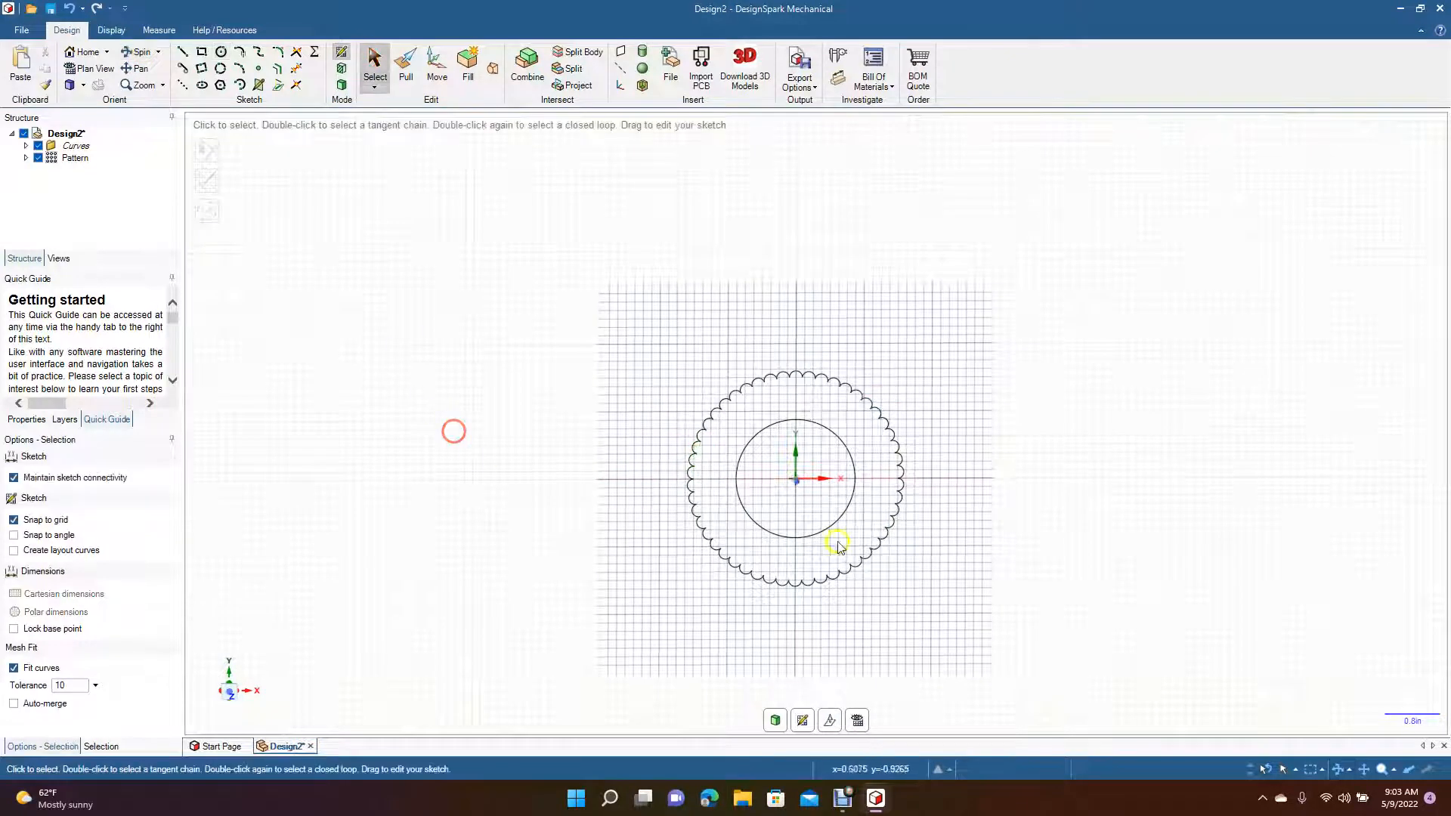
click(763, 434)
key(Delete)
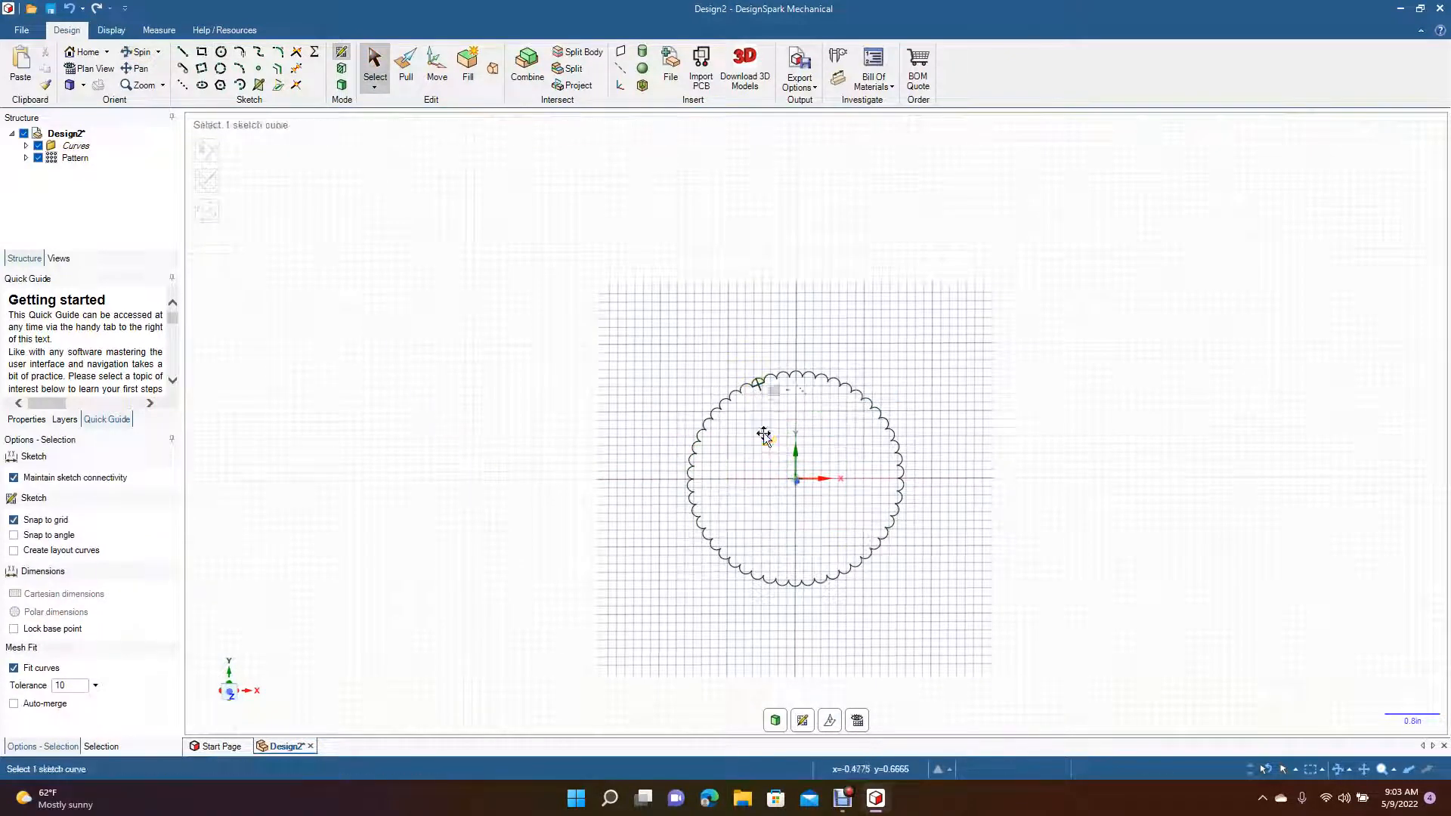
Sketch a circle 2 in in diameter centred on the origin, inside the scalloped outline
click(220, 52)
click(694, 459)
click(797, 481)
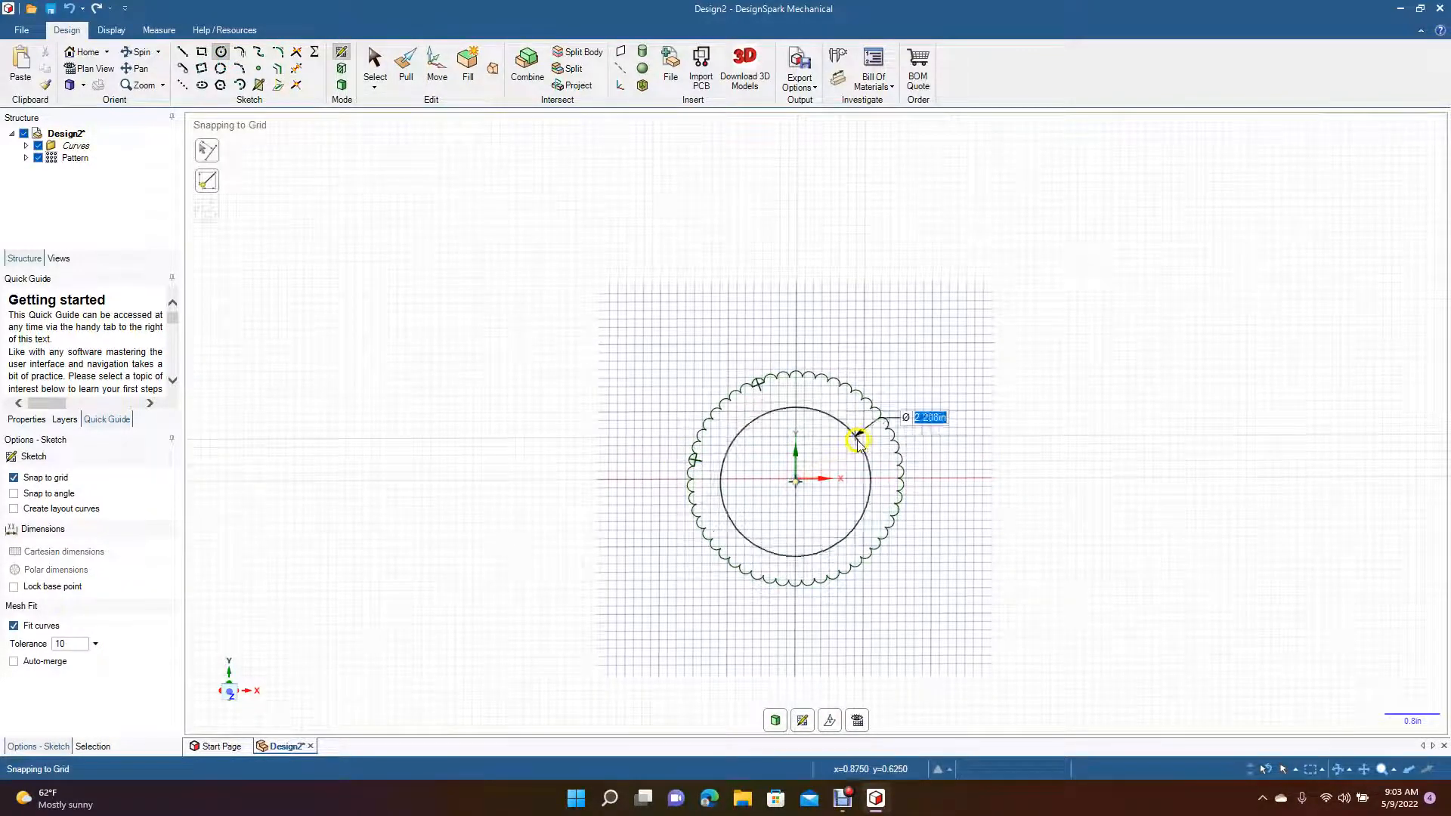
text(2)
key(Return)
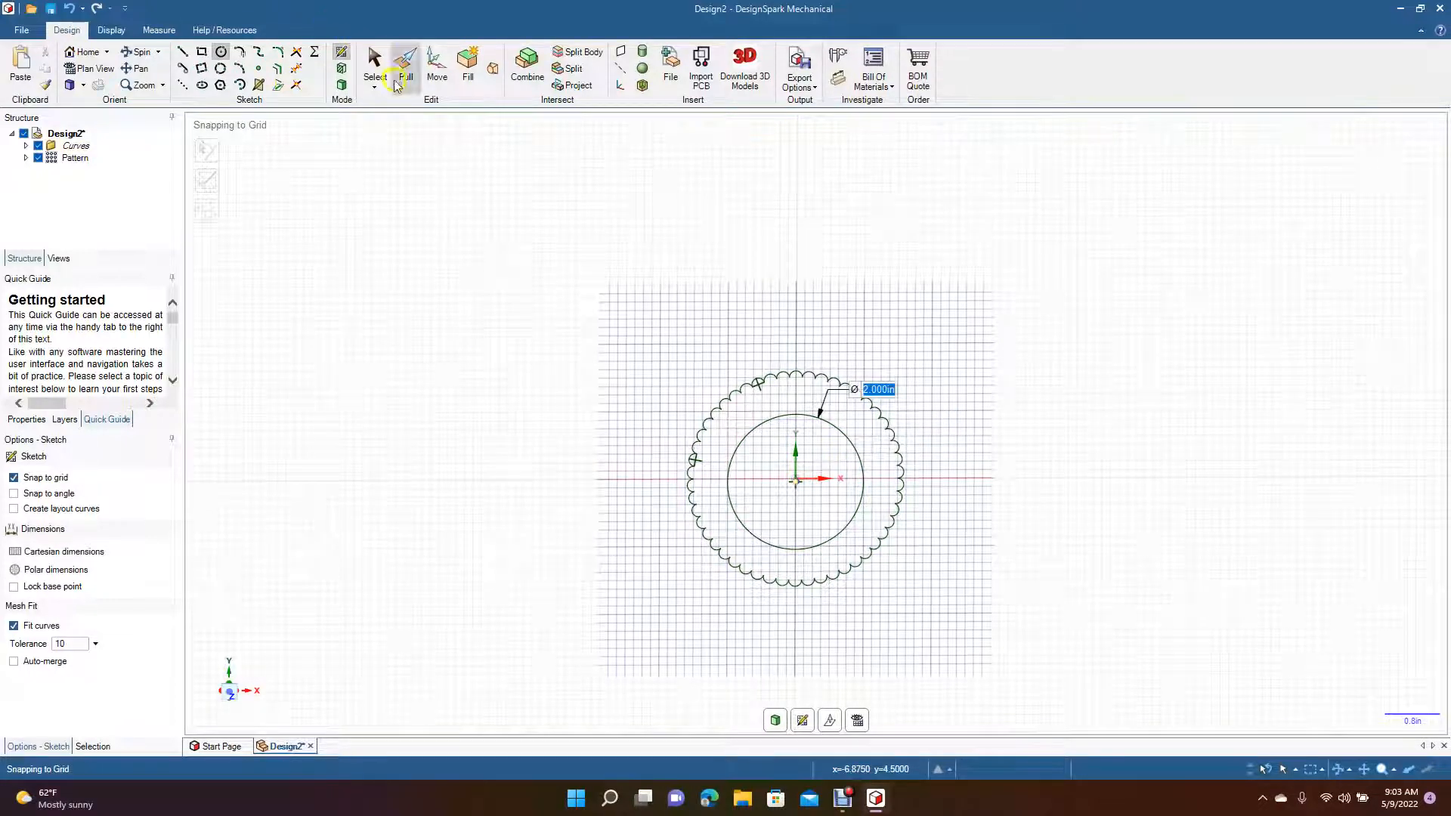
click(375, 67)
Turn the sketch into surfaces in 3D mode and move the inner circular face 1.25 in along the Z axis, detached from the scalloped surface
click(142, 53)
mouse_move(482, 289)
mouse_down()
mouse_move(405, 314)
mouse_move(393, 285)
mouse_up()
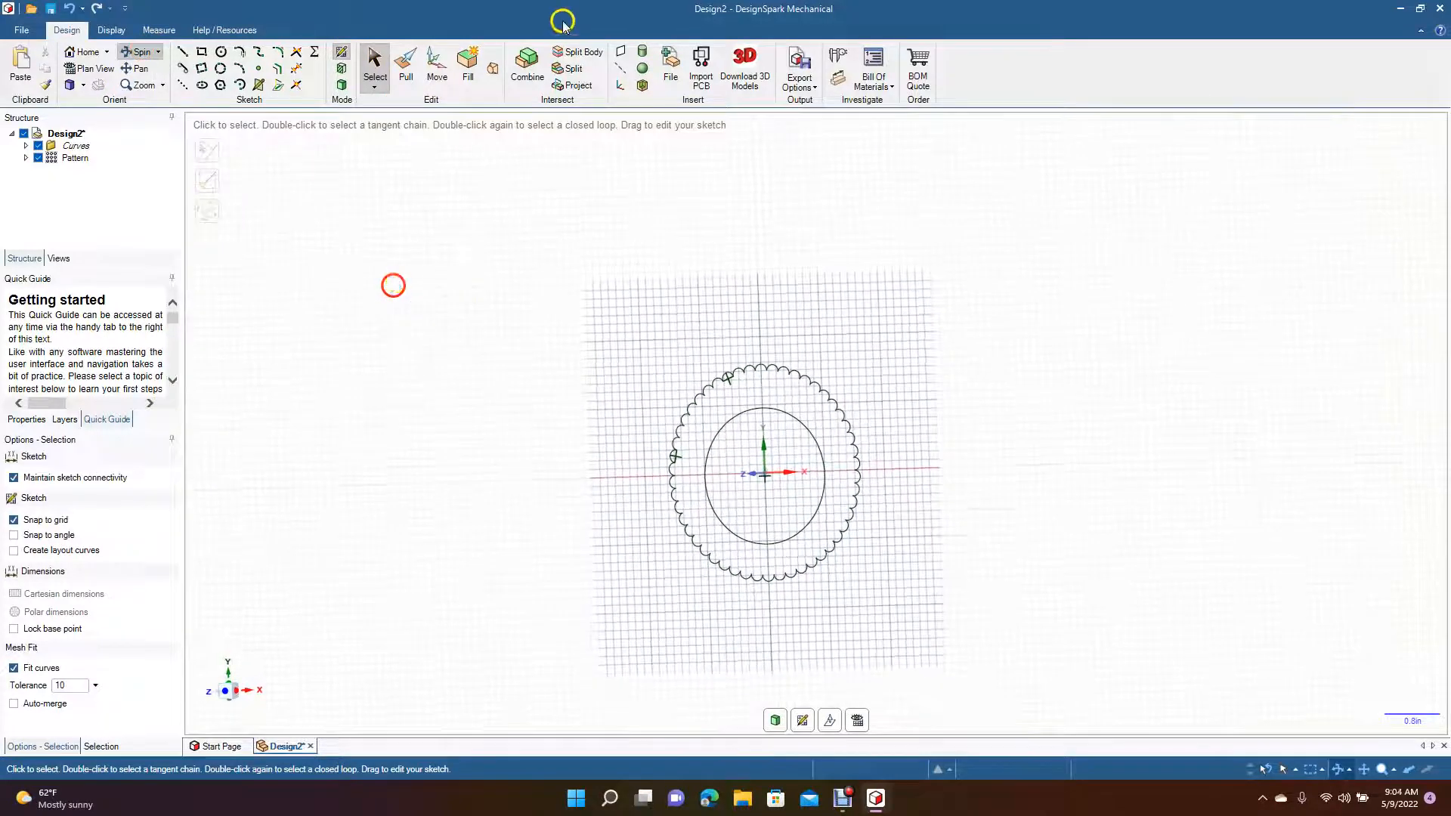
click(437, 66)
click(758, 407)
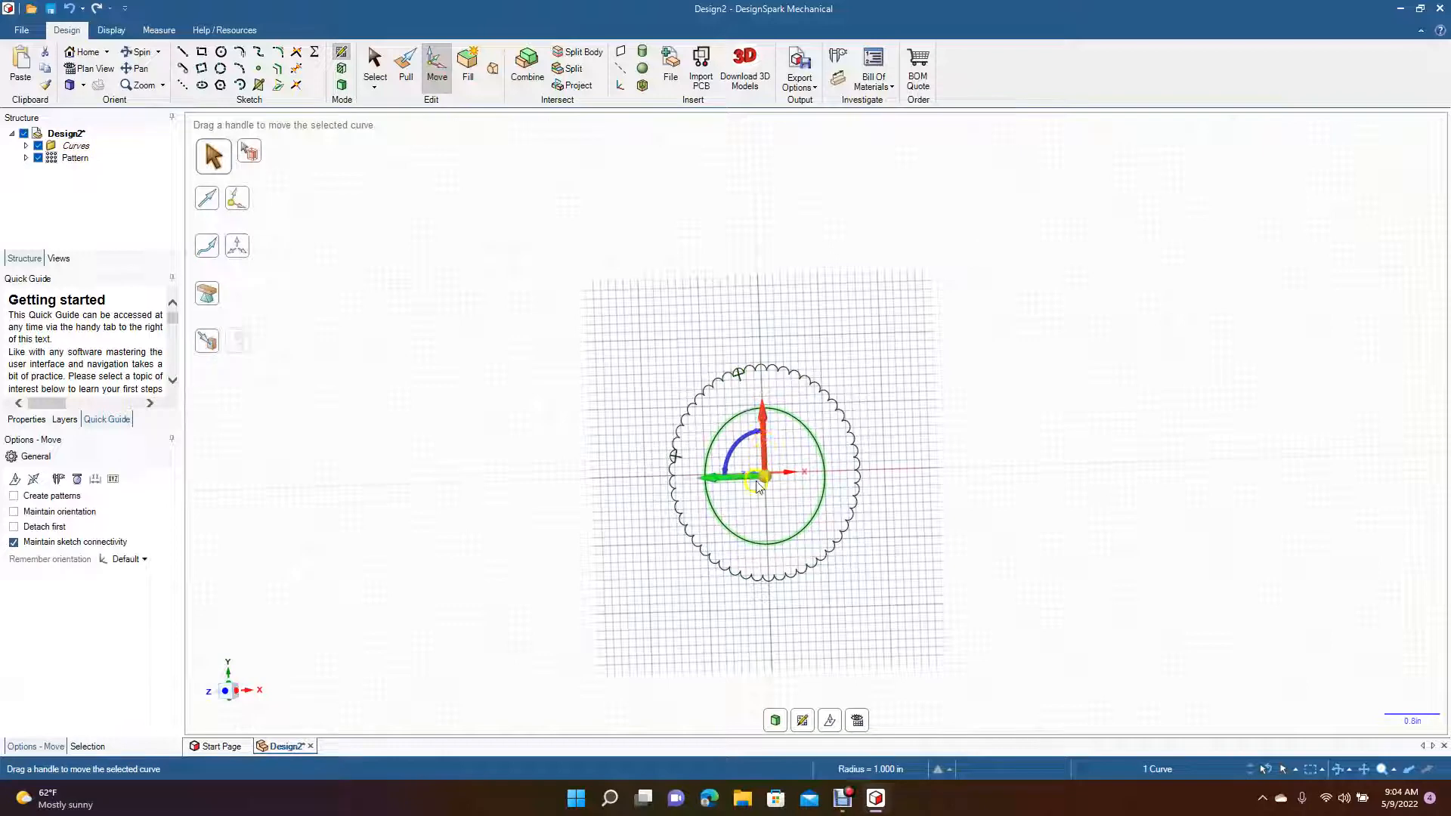
click(398, 286)
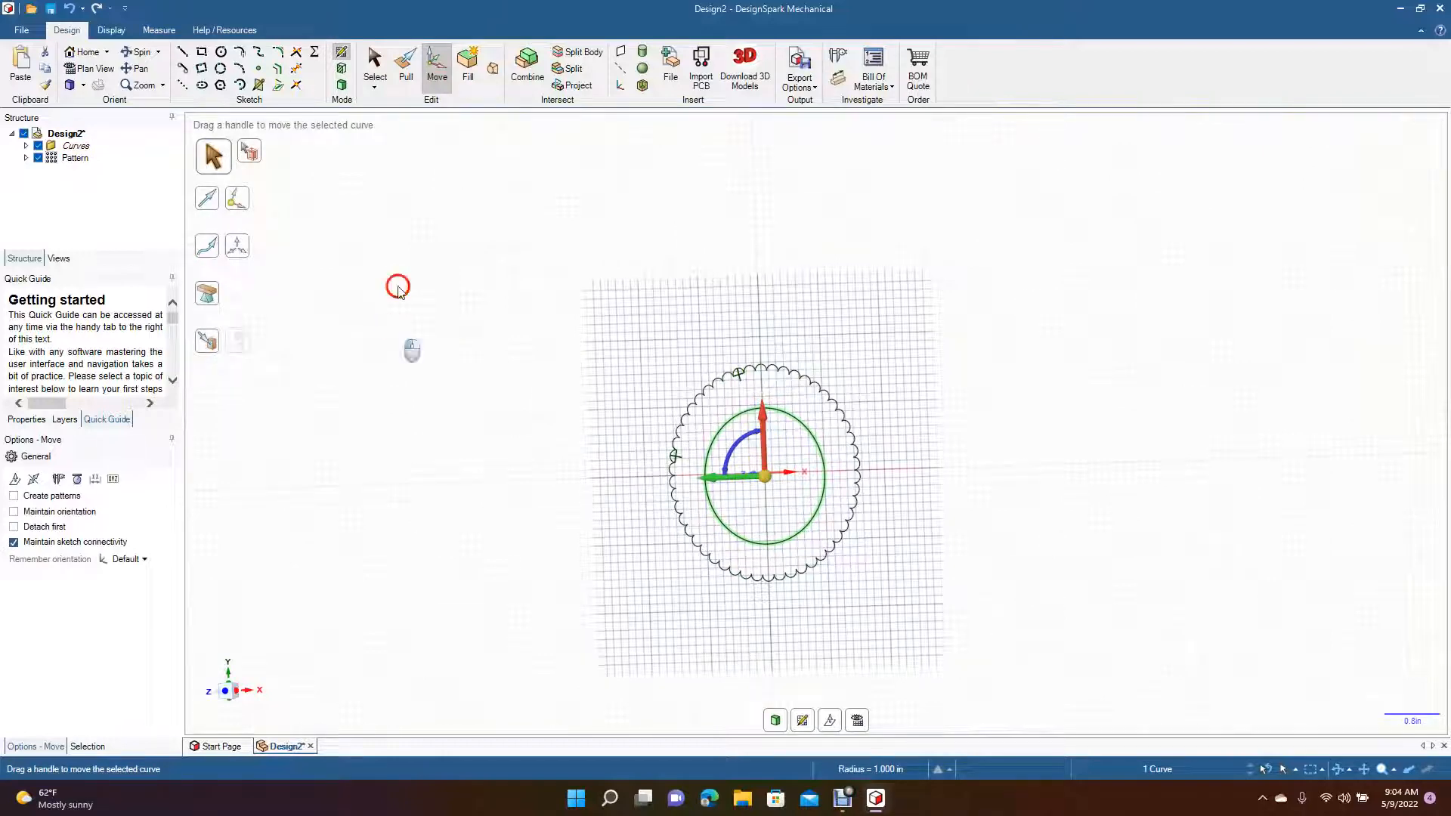
click(340, 85)
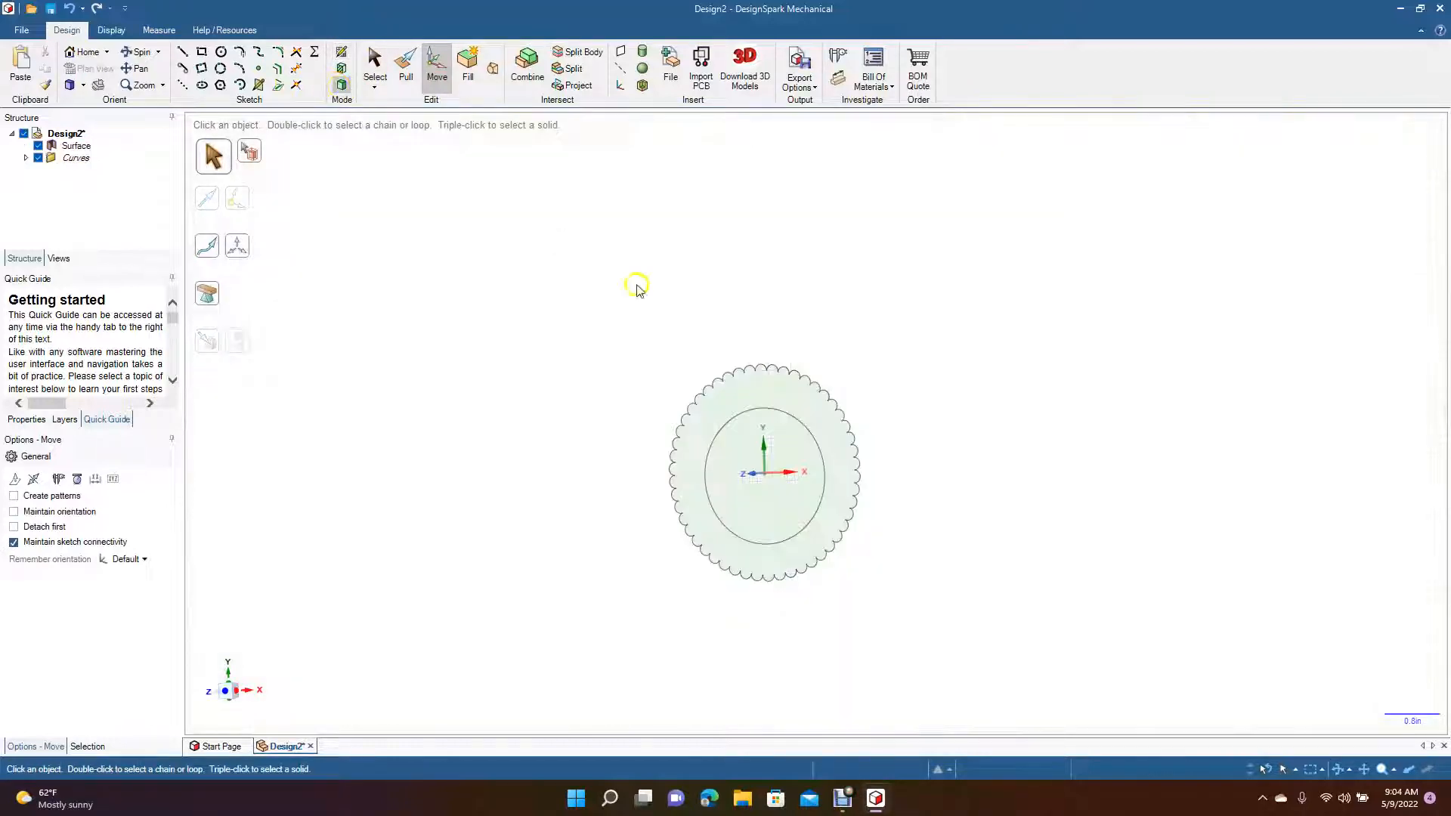
click(737, 415)
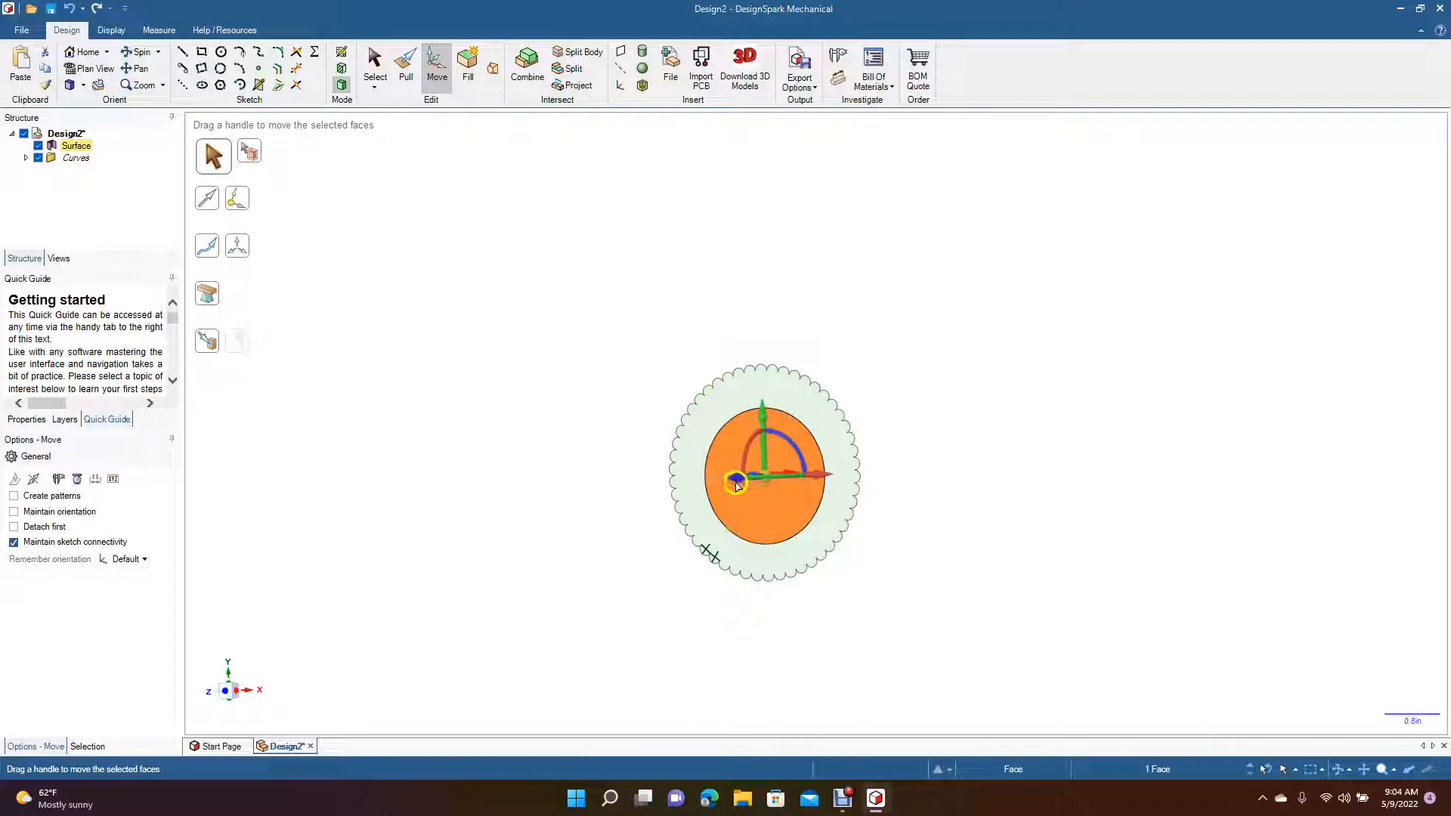
ctrl+drag(734, 483, 666, 496)
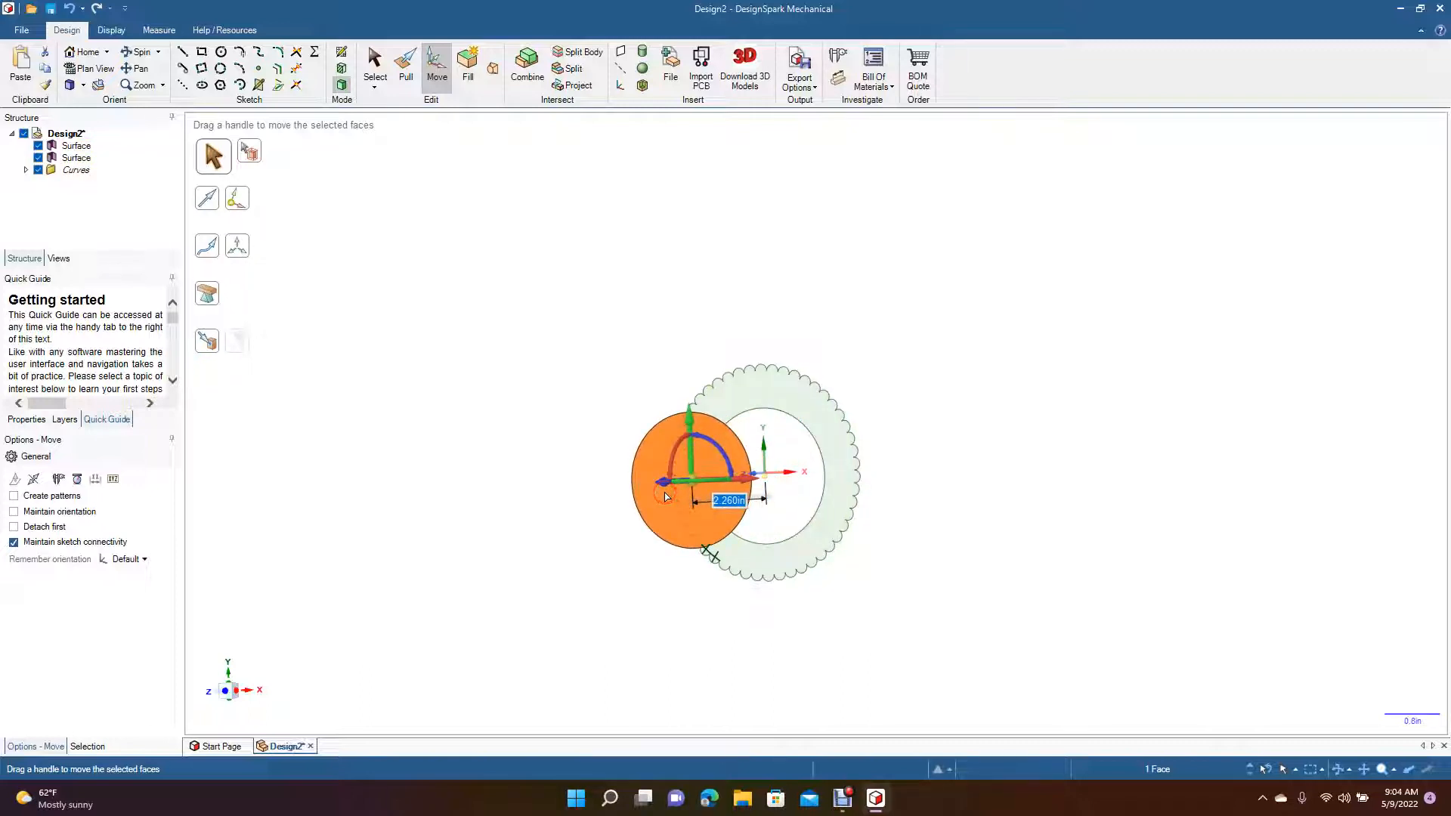
text(1.)
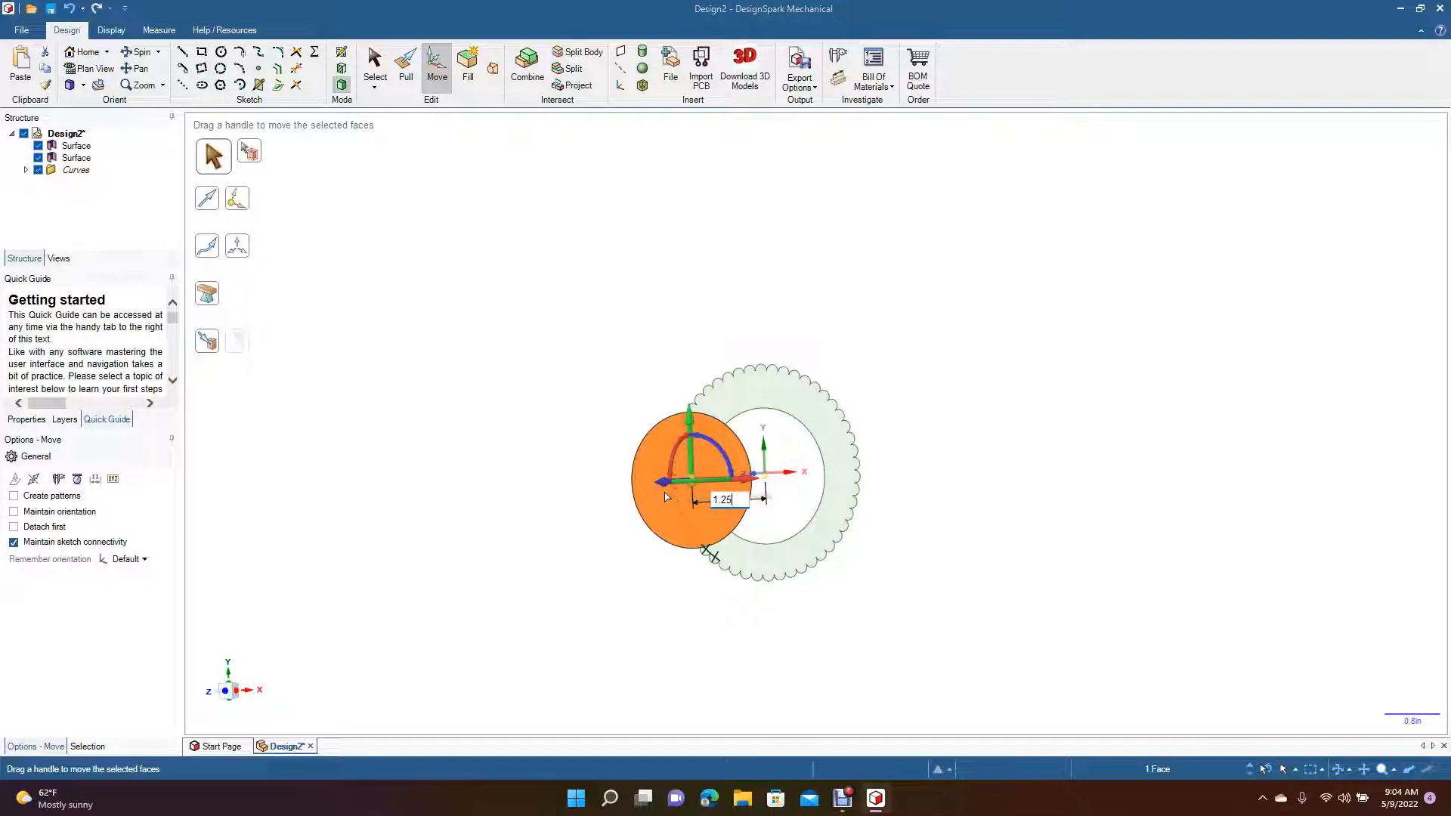
text(25)
key(Return)
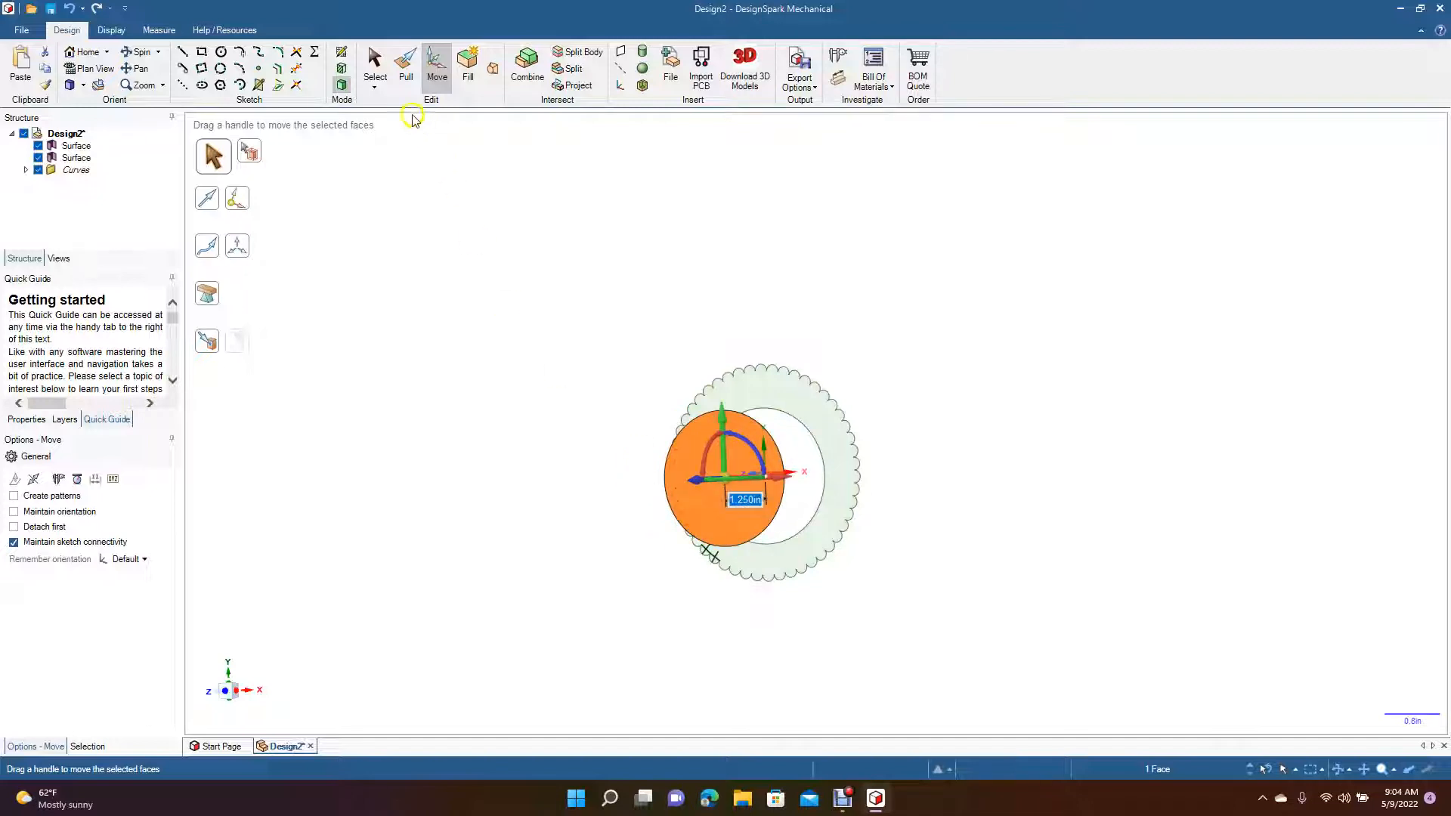
Delete the round hole's edge in the scalloped surface so that the surface is closed
click(374, 65)
click(471, 345)
click(137, 51)
drag(504, 442, 541, 588)
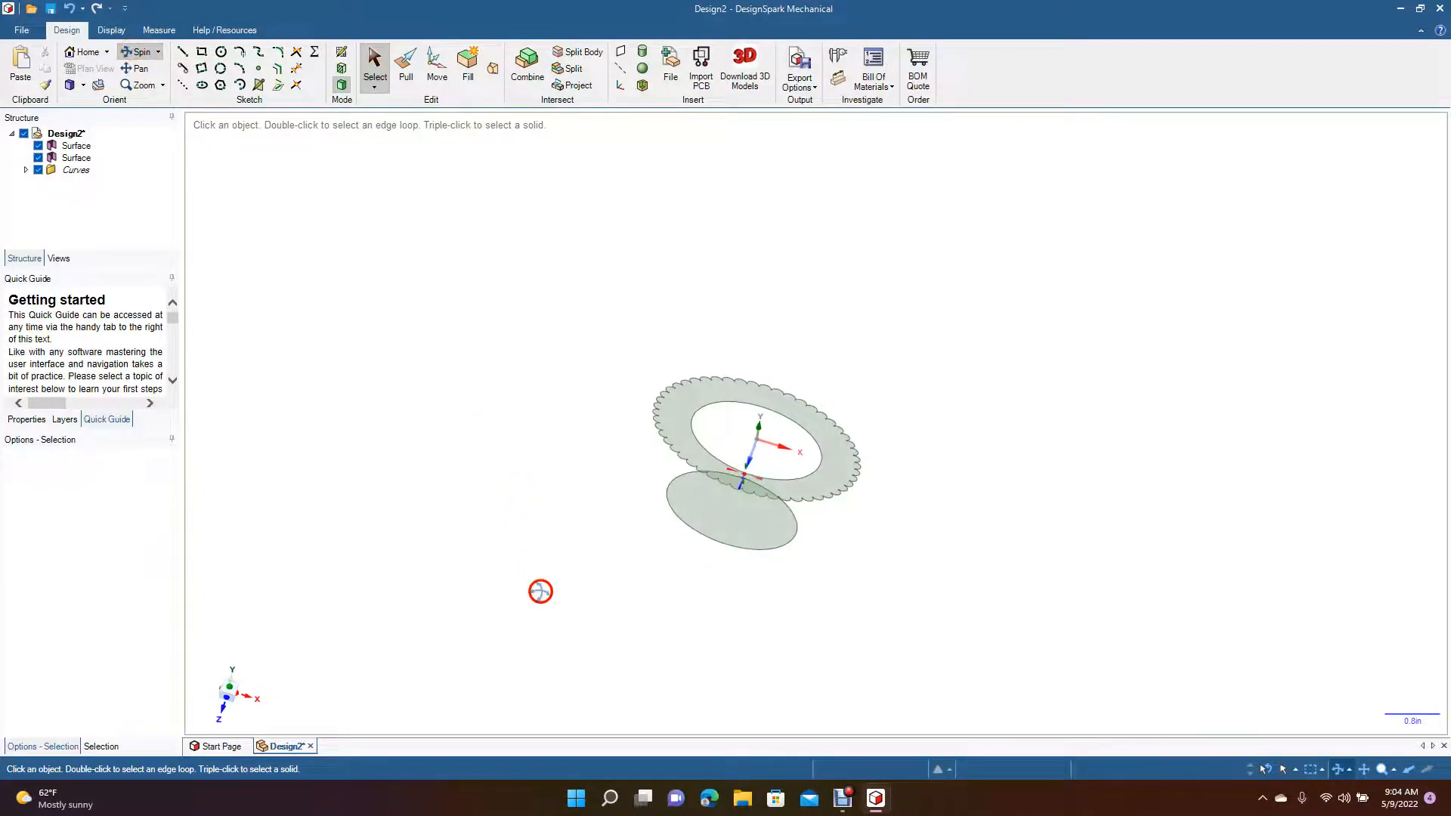
click(372, 64)
click(741, 405)
key(Delete)
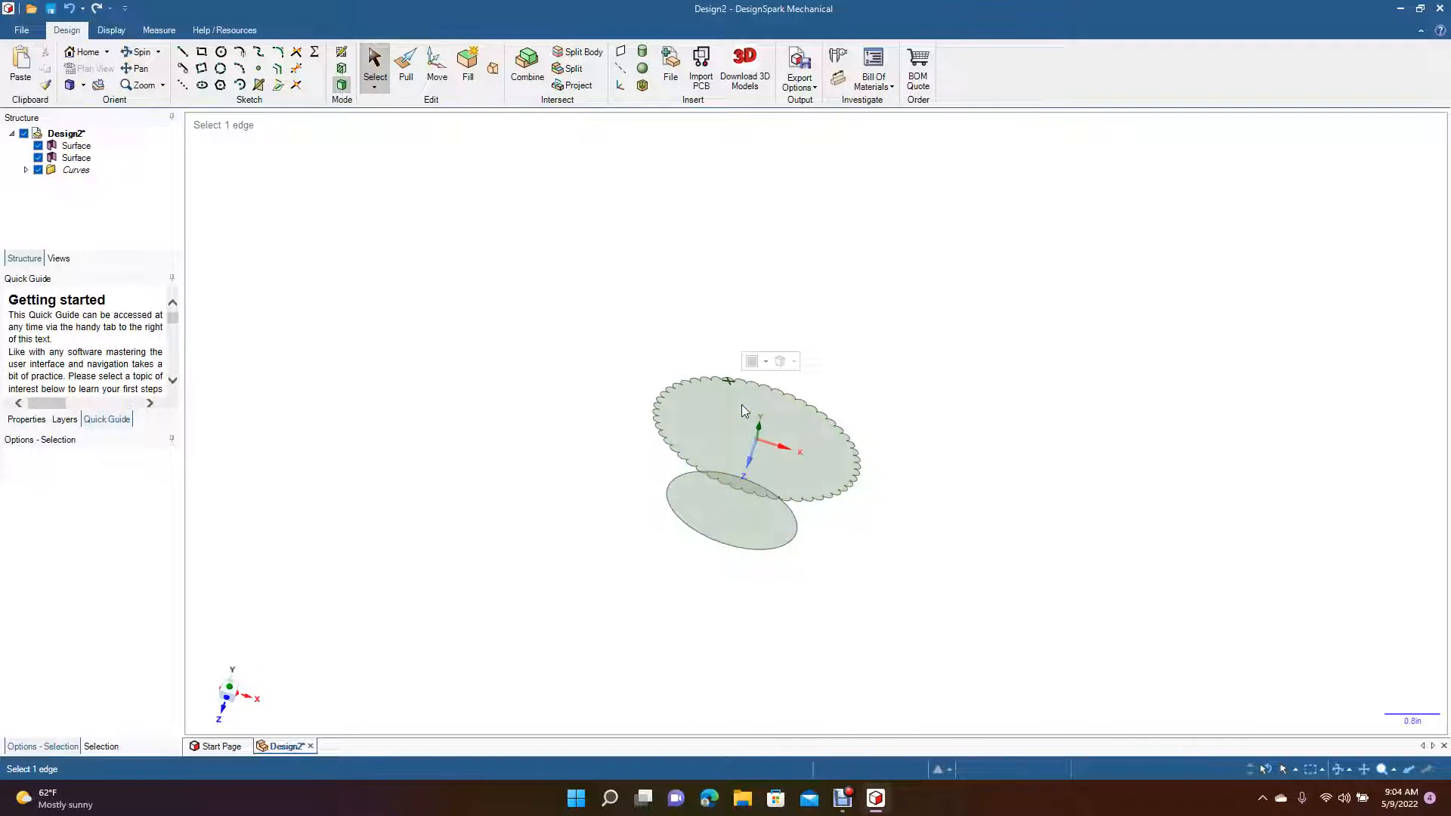
Blend the scalloped surface with the offset circular surface into a fluted, tapered solid
click(138, 51)
mouse_move(433, 212)
mouse_down()
mouse_move(398, 324)
mouse_move(411, 236)
mouse_up()
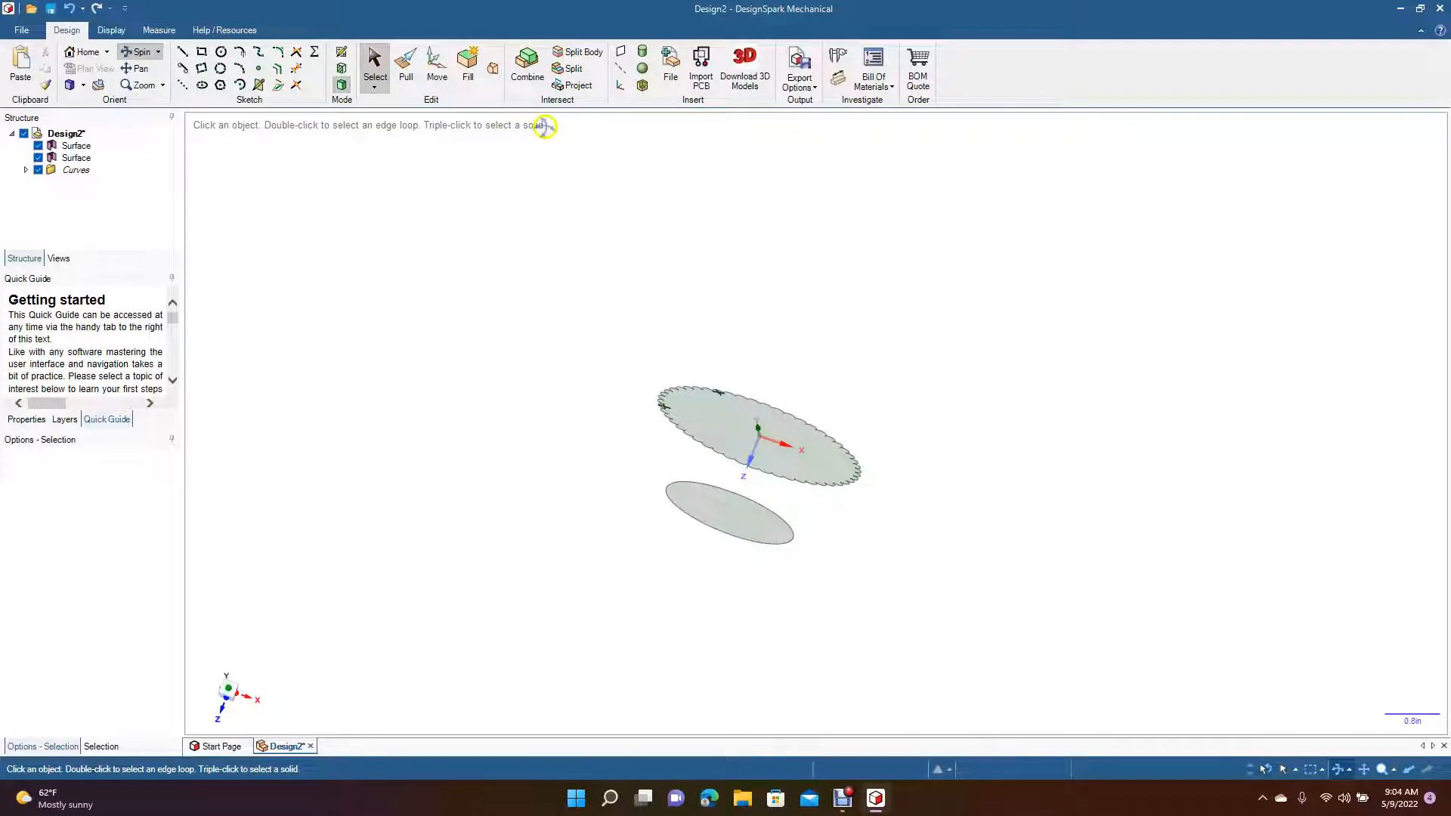
click(493, 72)
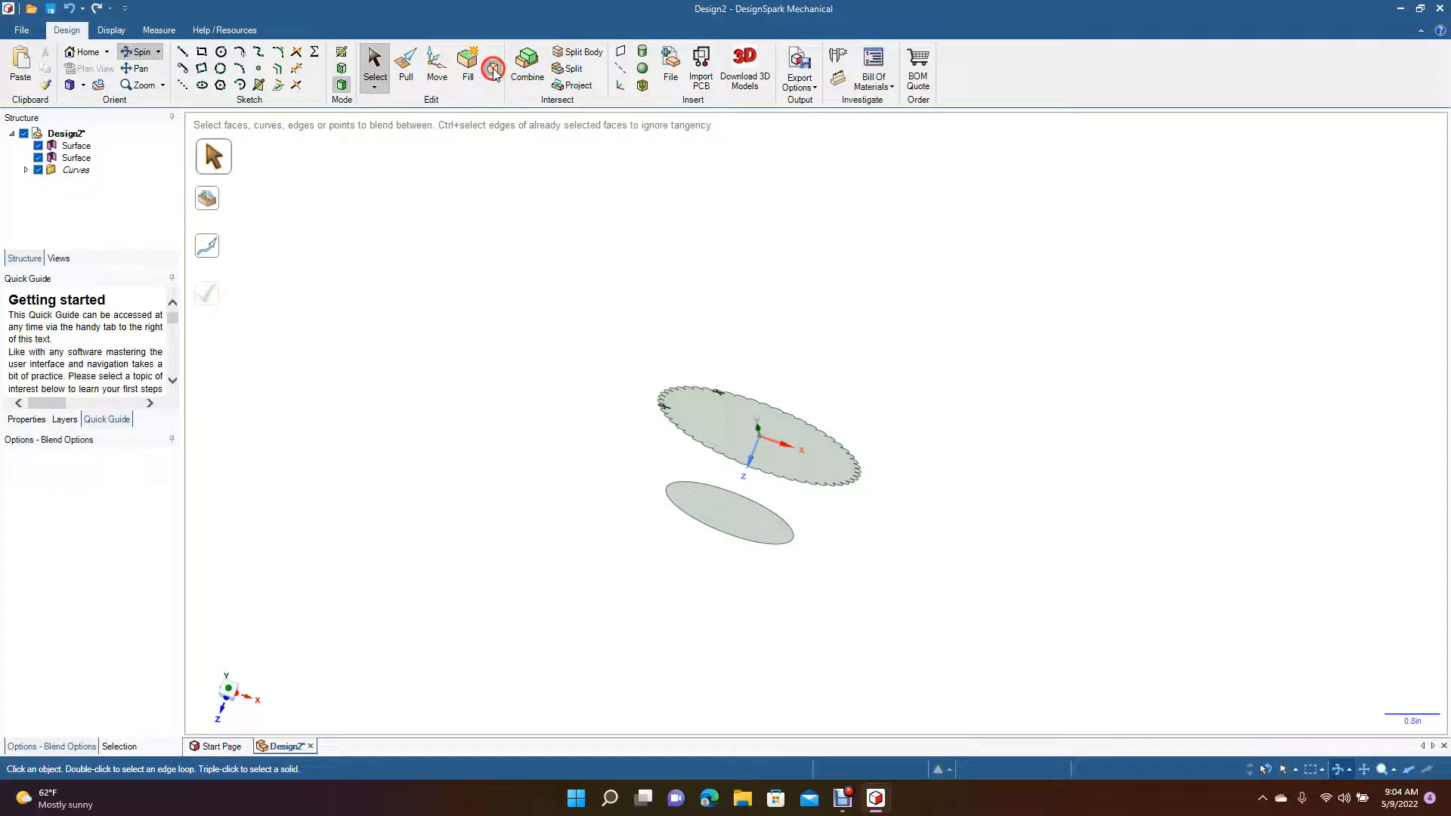
click(713, 428)
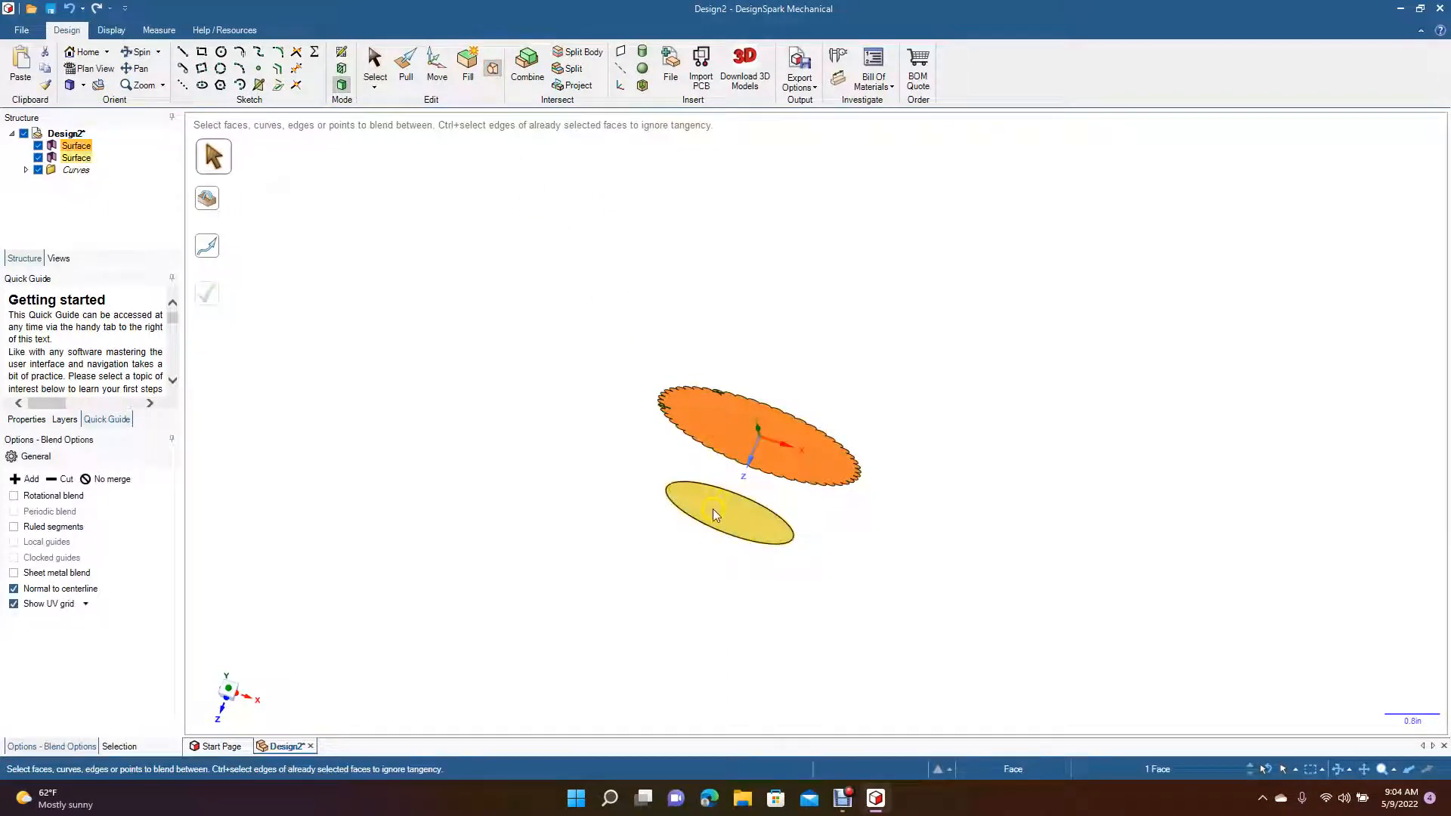
click(714, 511)
click(731, 416)
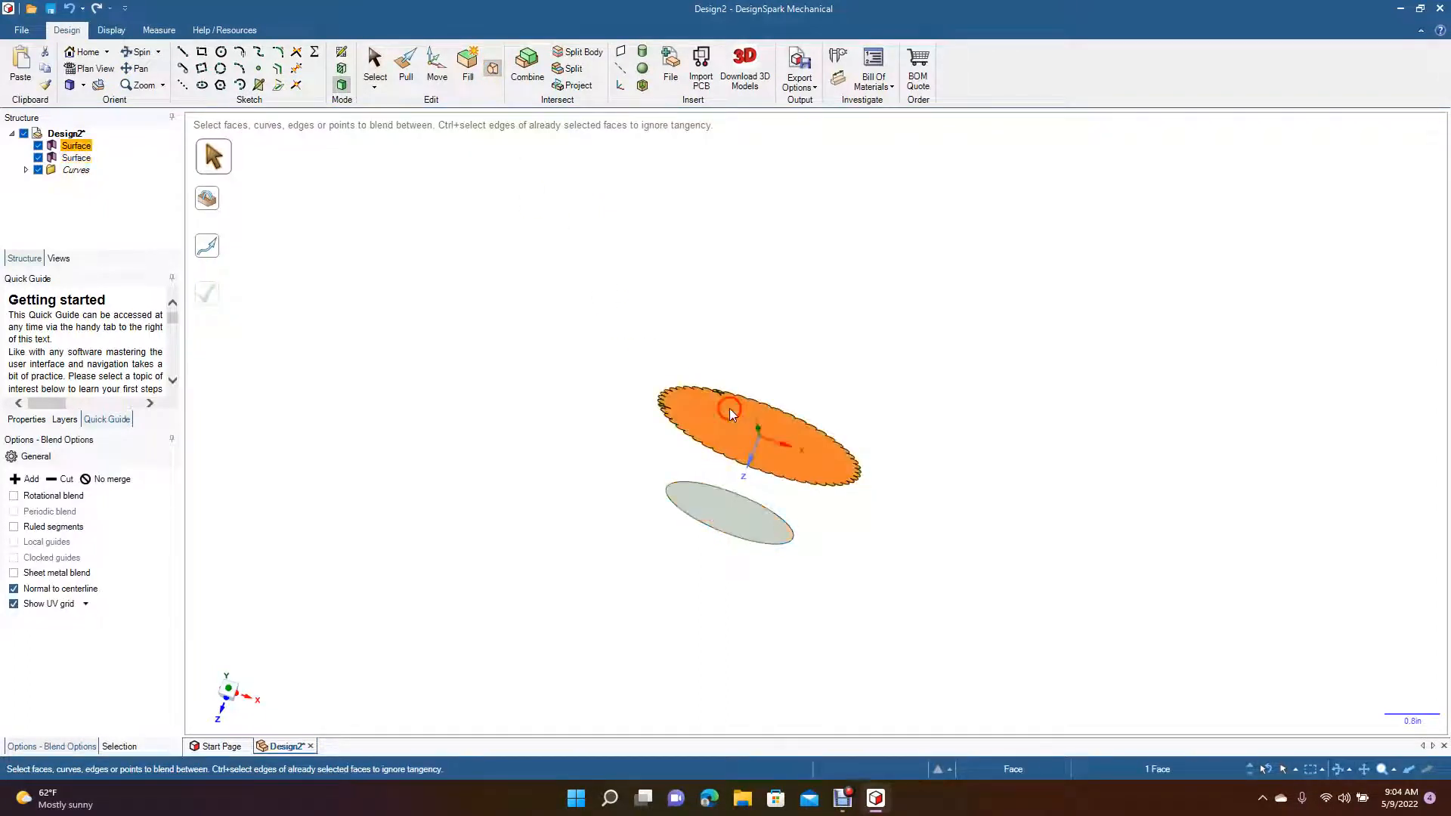
ctrl+click(717, 504)
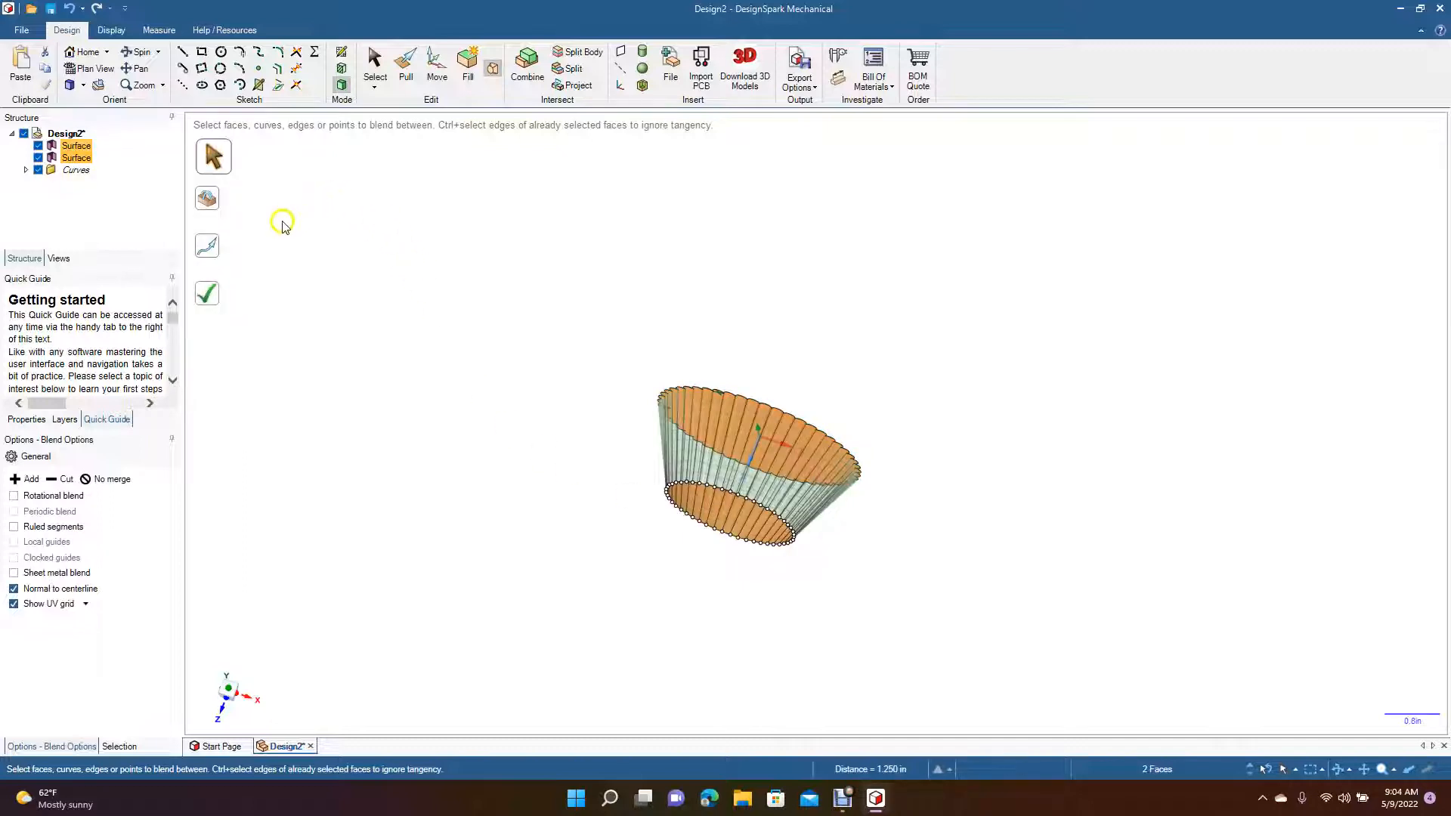
click(211, 299)
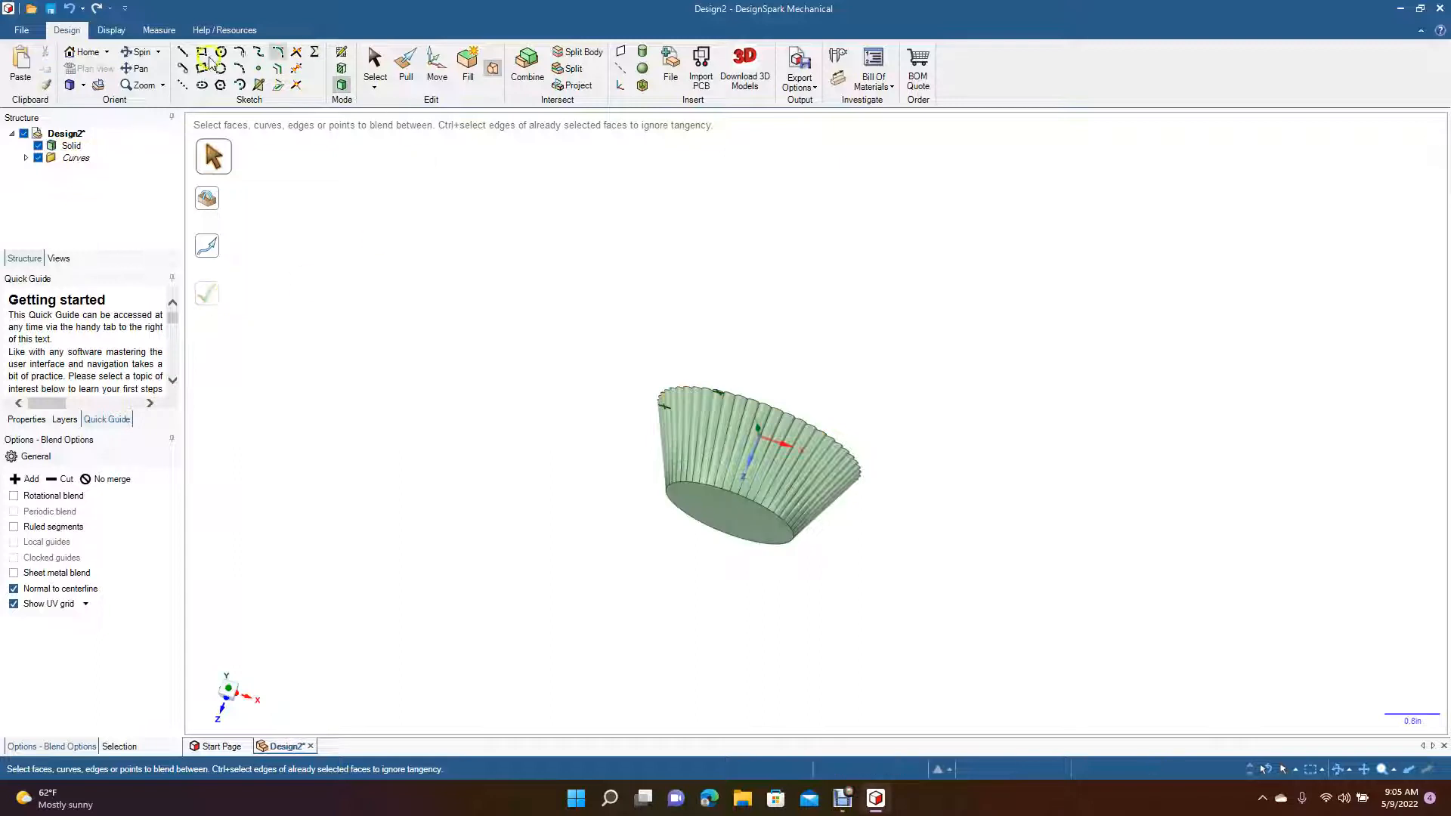
Try to shell the solid with a 0.125 in wall, removing the large scalloped face
click(132, 53)
drag(459, 272, 330, 443)
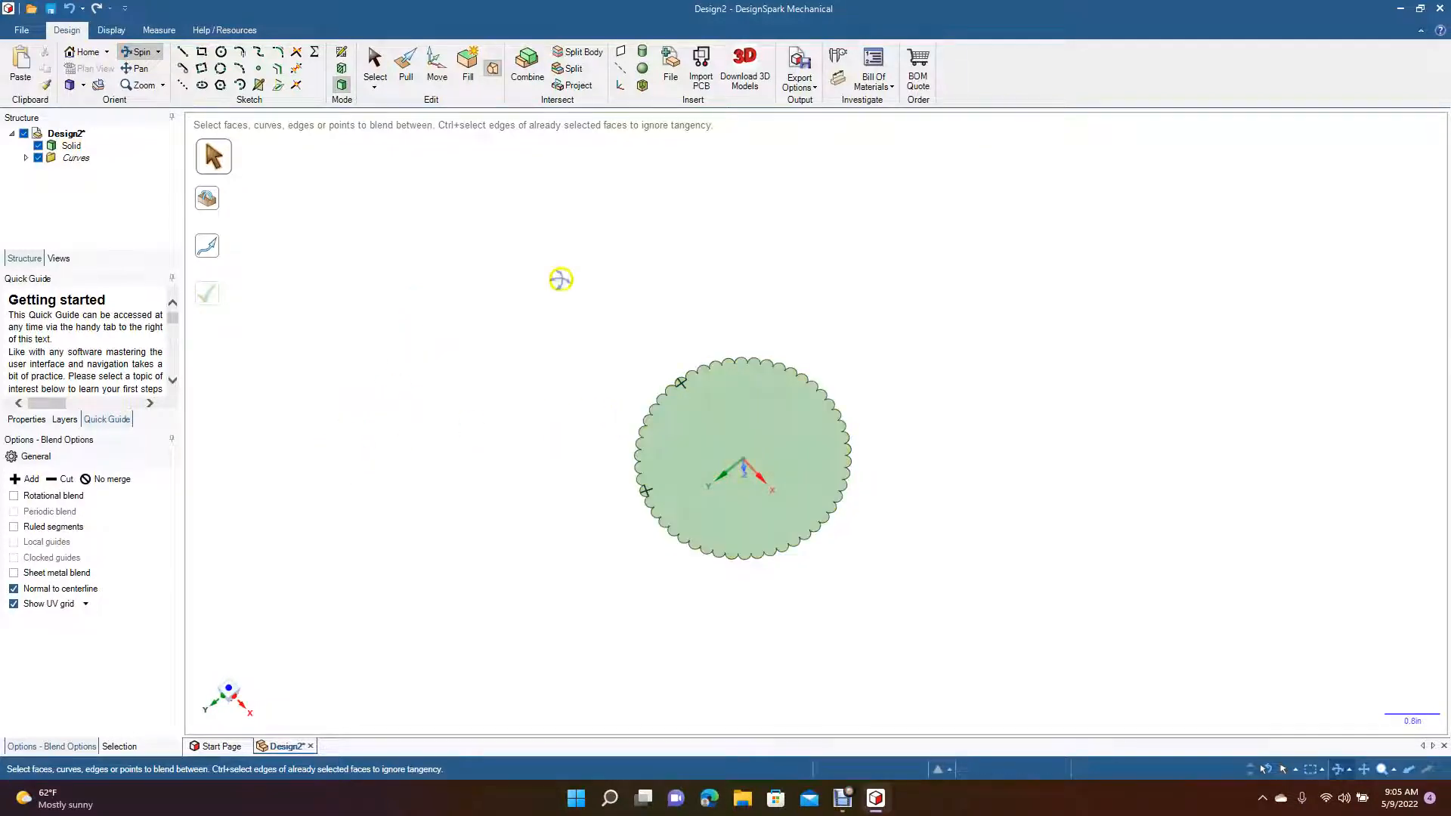
click(643, 86)
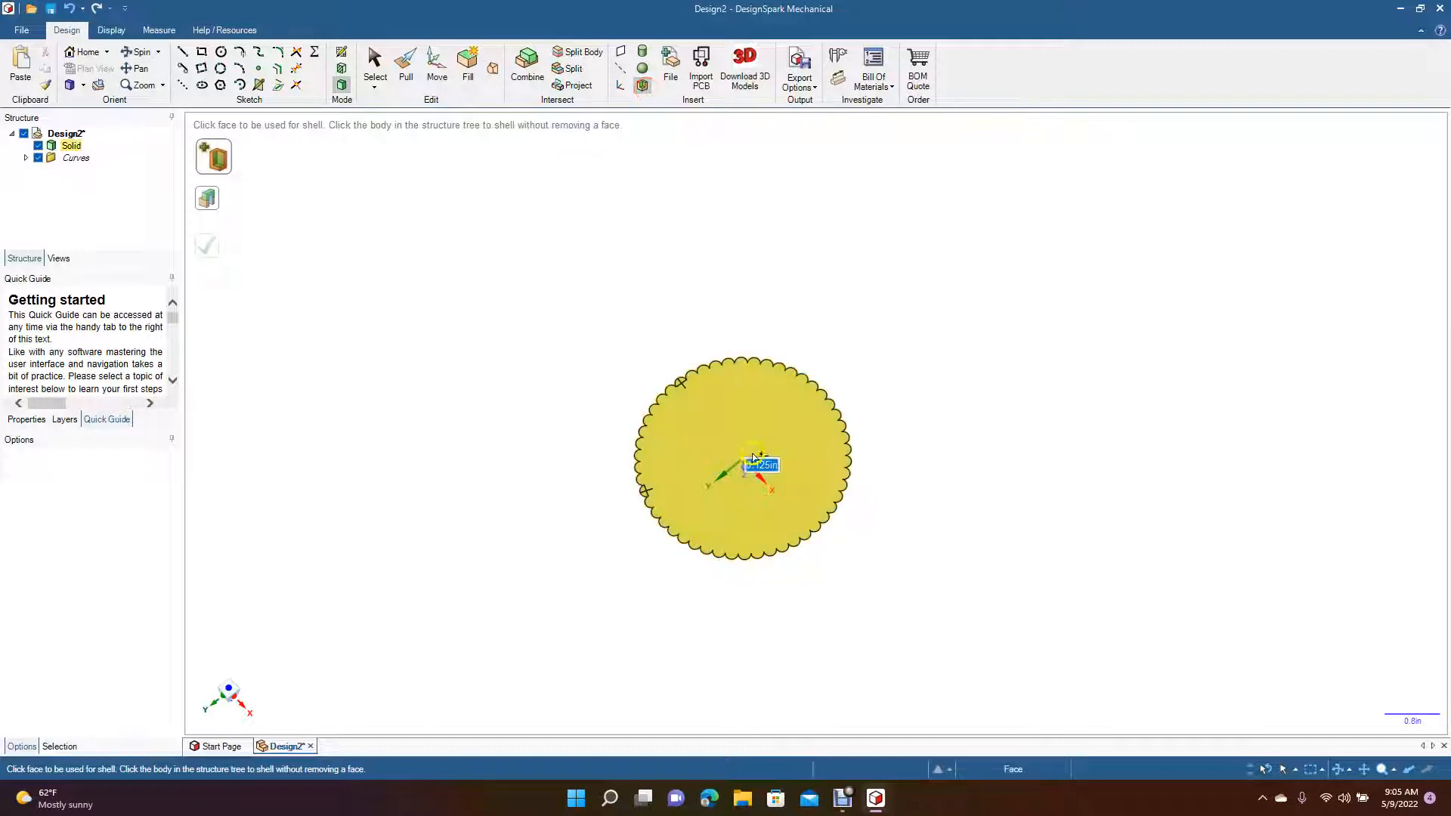
click(706, 426)
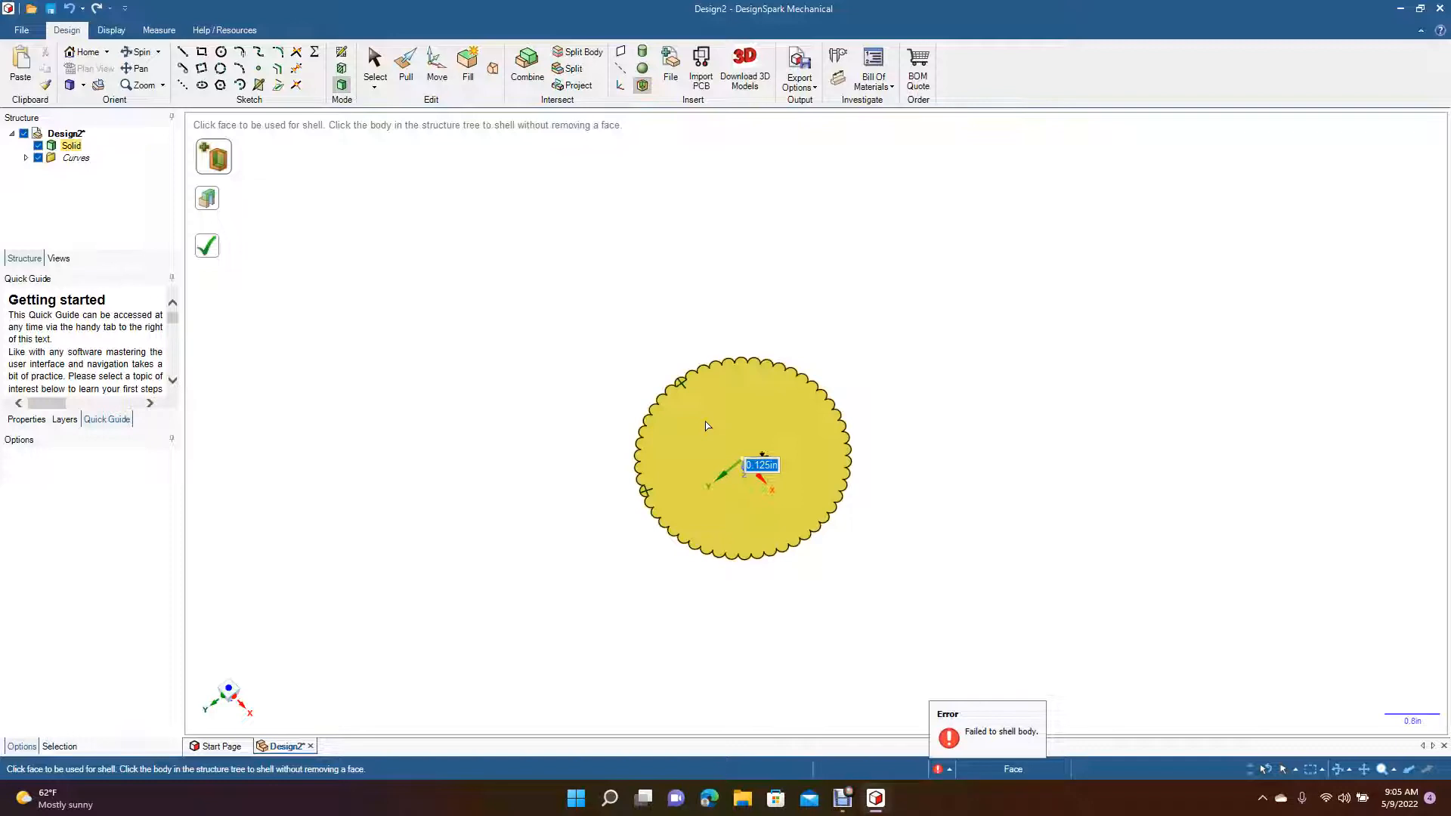
Set the shell thickness to 0.5 in and try to hollow the solid from the scalloped face again
text(0.5)
key(Return)
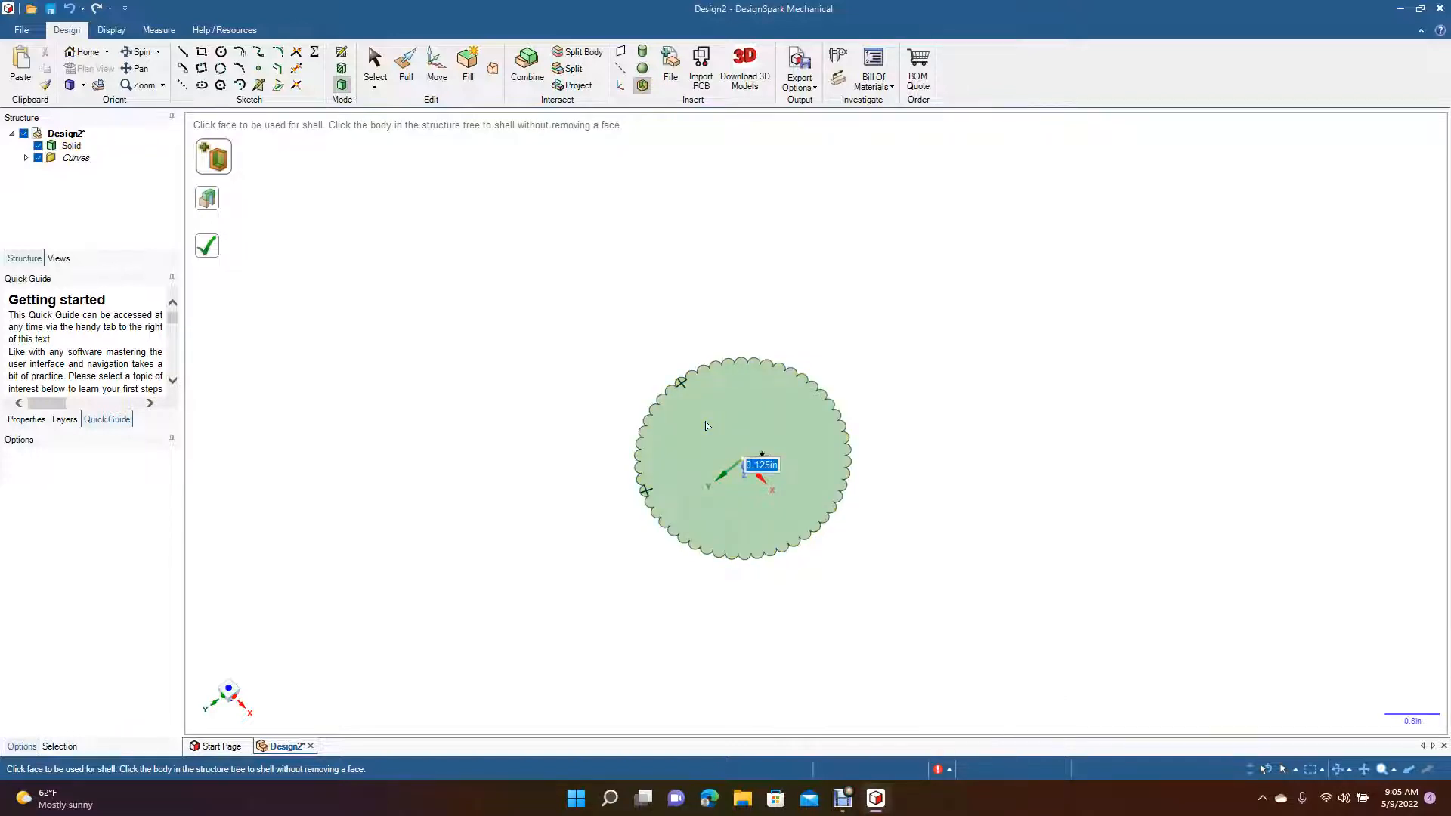
click(1063, 252)
click(753, 469)
text(0.5)
key(Return)
click(735, 420)
click(948, 360)
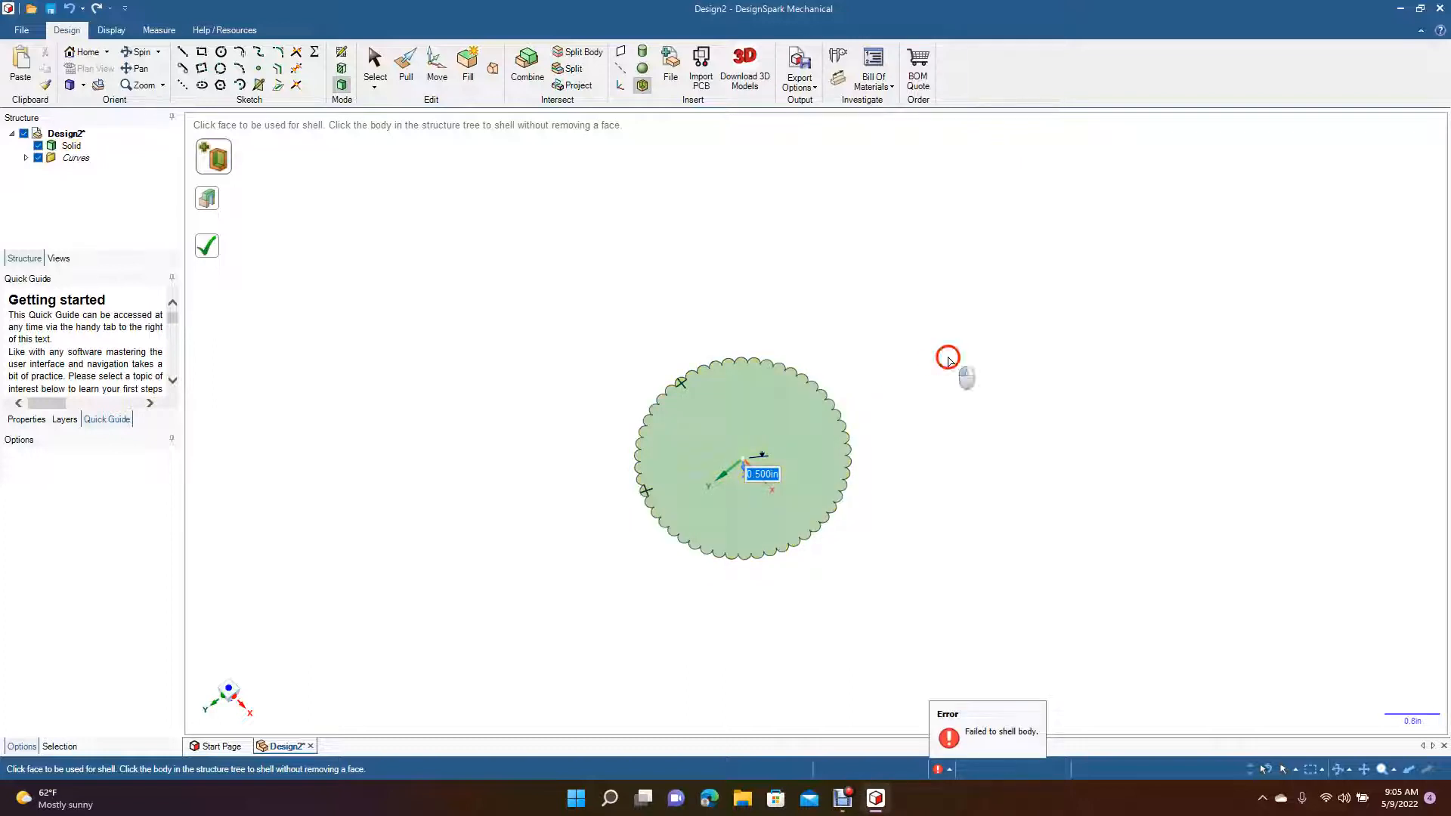
Set the shell thickness to 0.25 in and retry the shell on the scalloped face
click(757, 473)
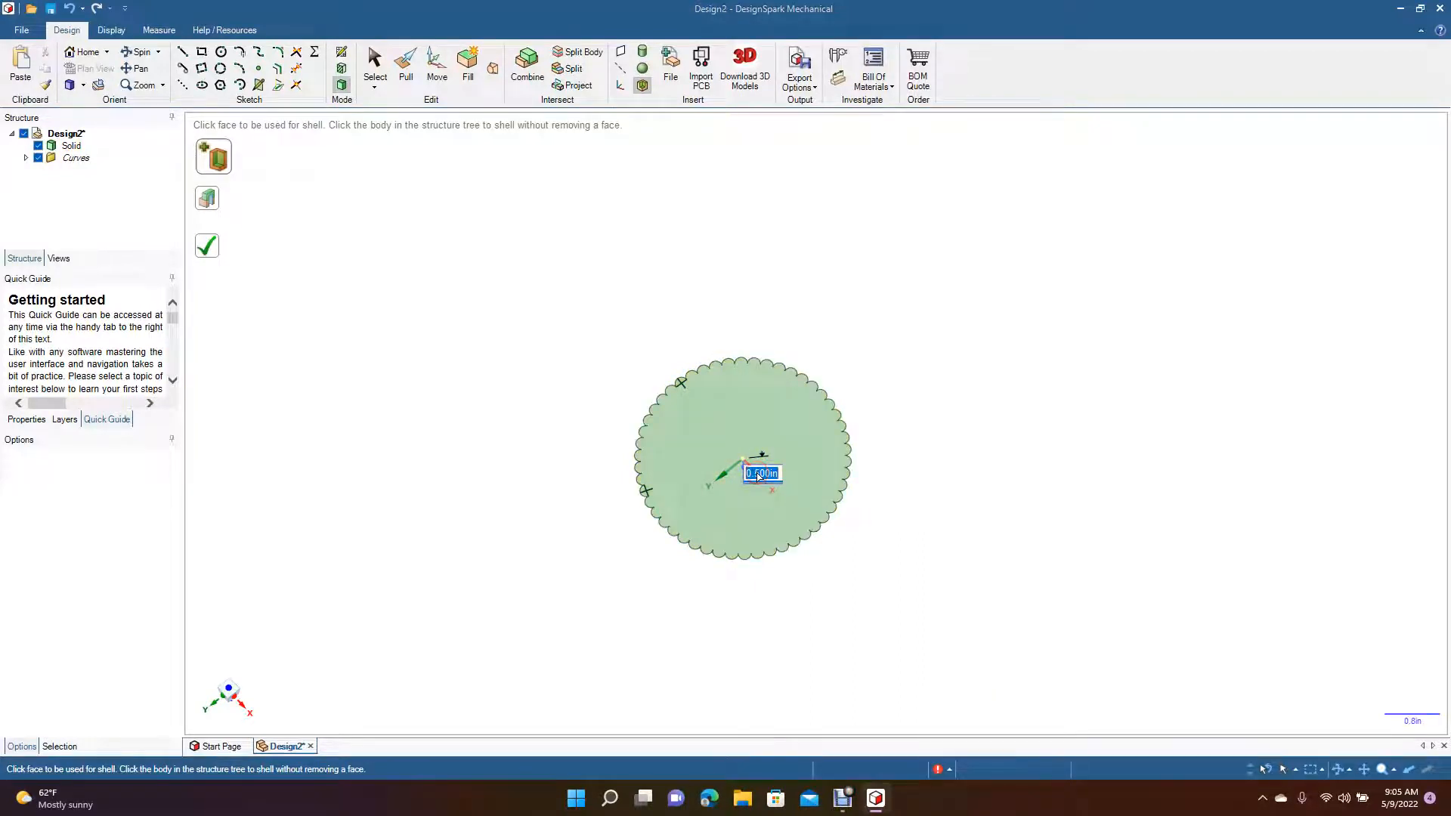
key(Return)
click(719, 411)
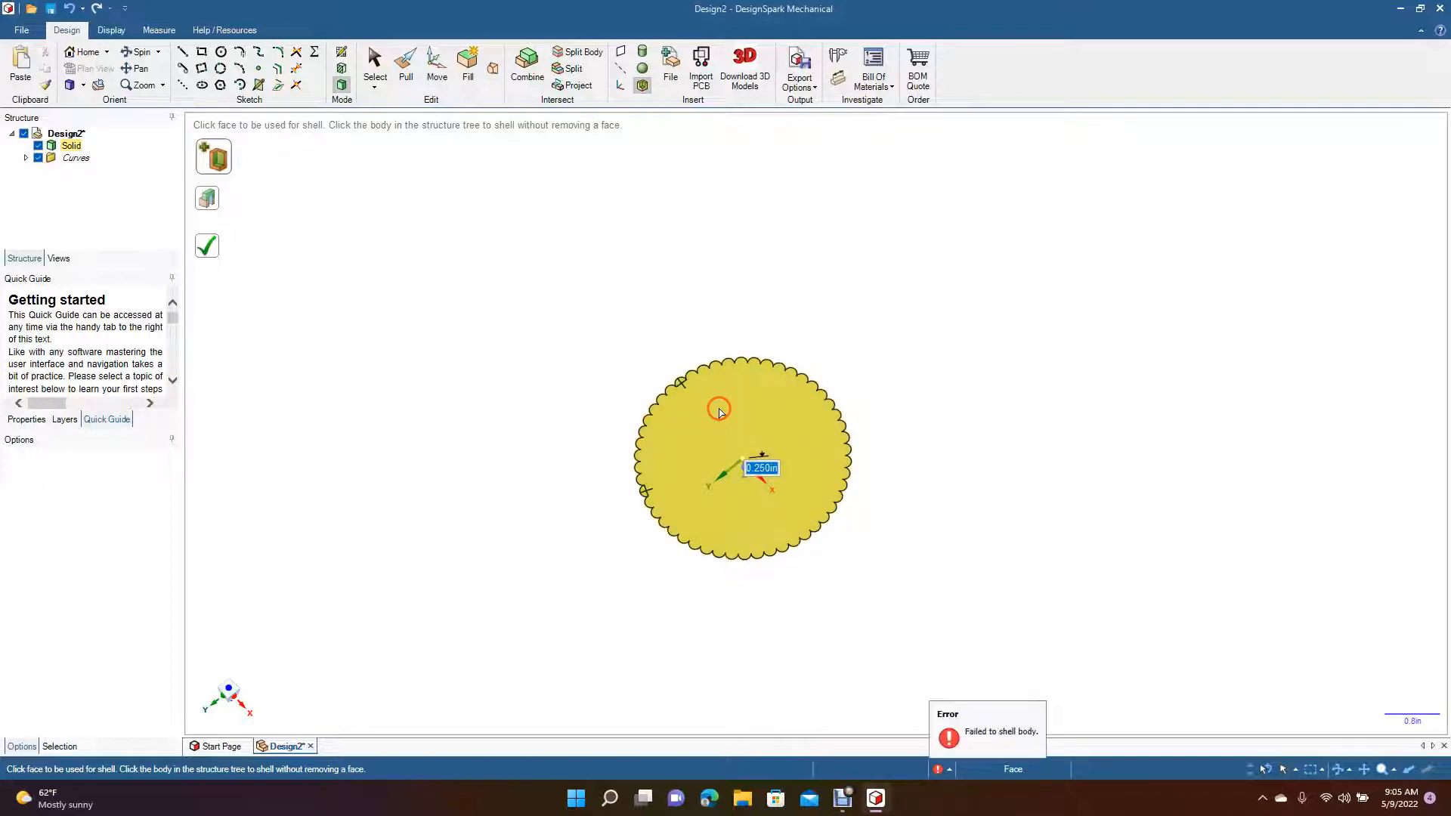
Preselect the solid's large scalloped face and try the Shell again with a 0.125 in thickness
click(141, 52)
drag(443, 496, 448, 422)
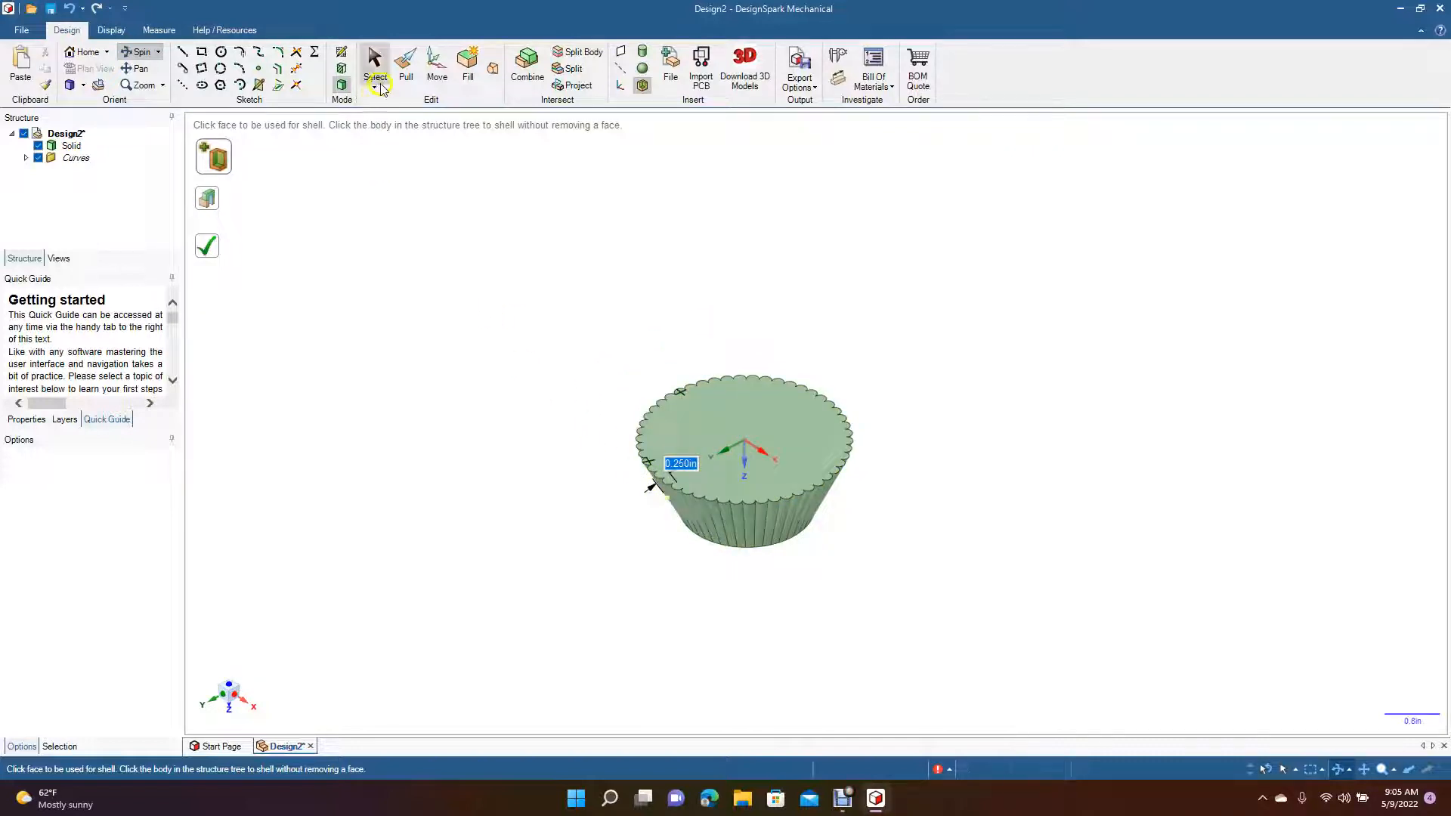
click(371, 62)
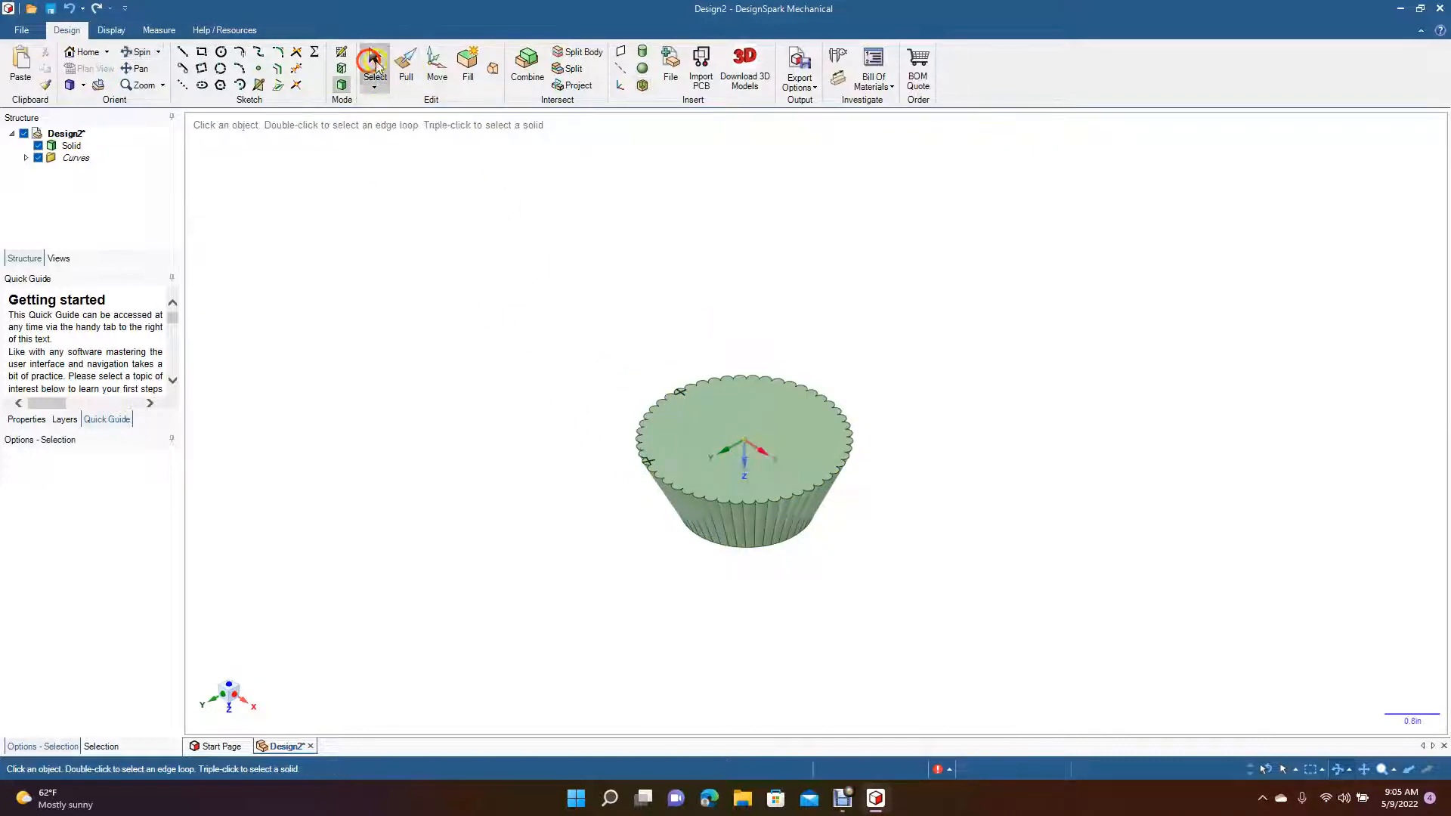
click(731, 425)
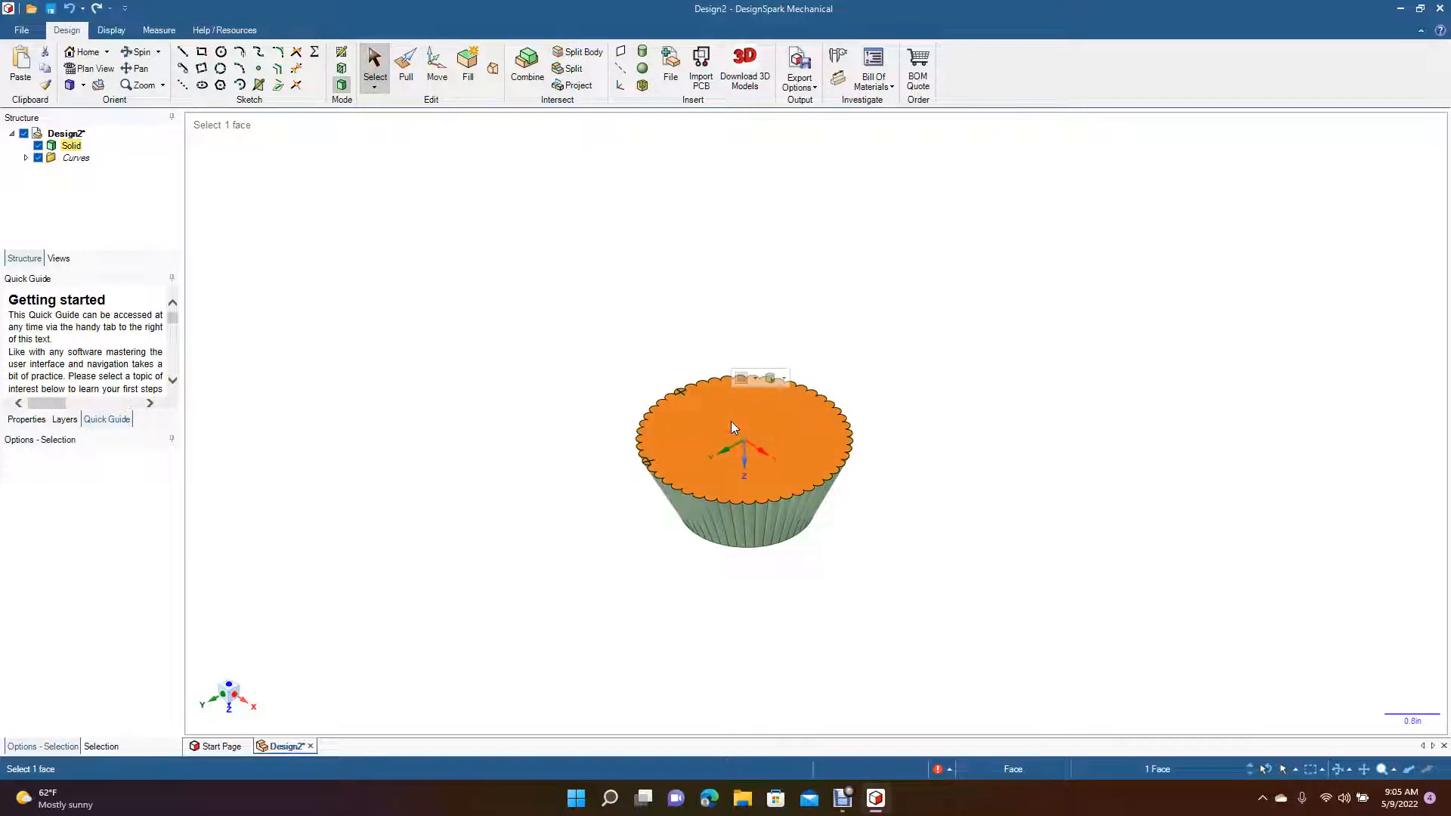
click(641, 86)
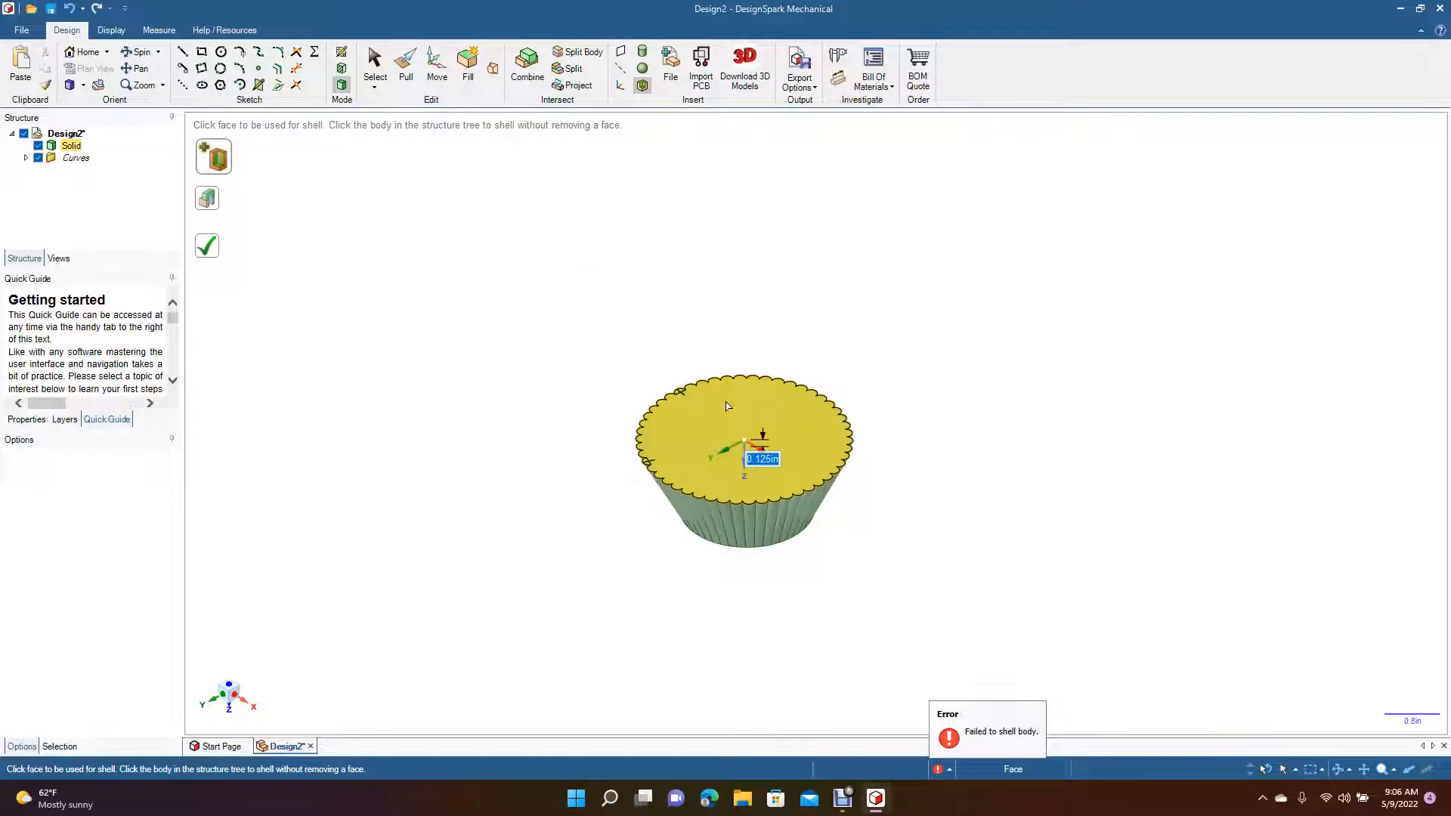
Try to shell the solid from the scalloped face with the wall thickness set to 0.08 in
text(0.)
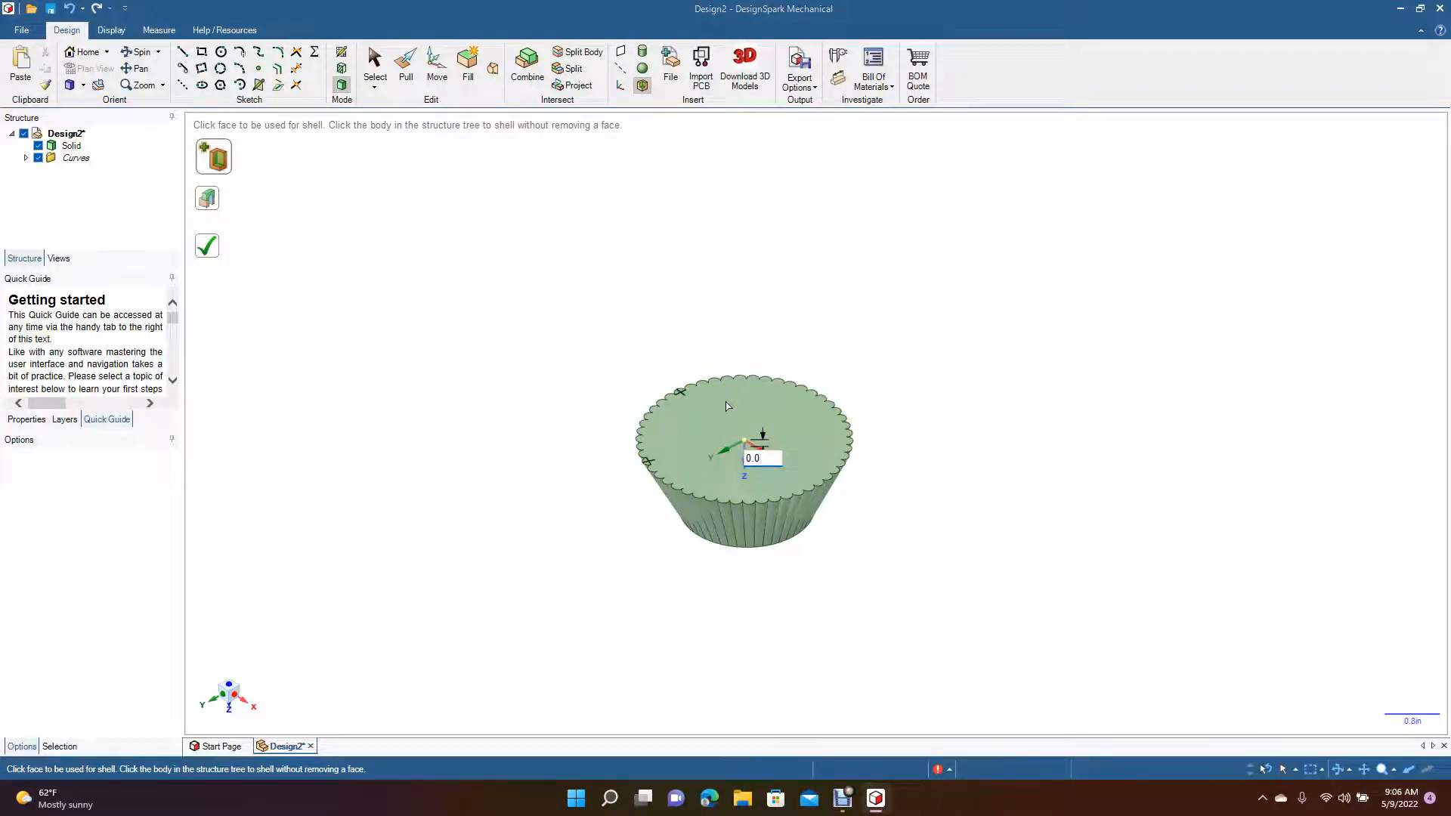
text(08)
key(Return)
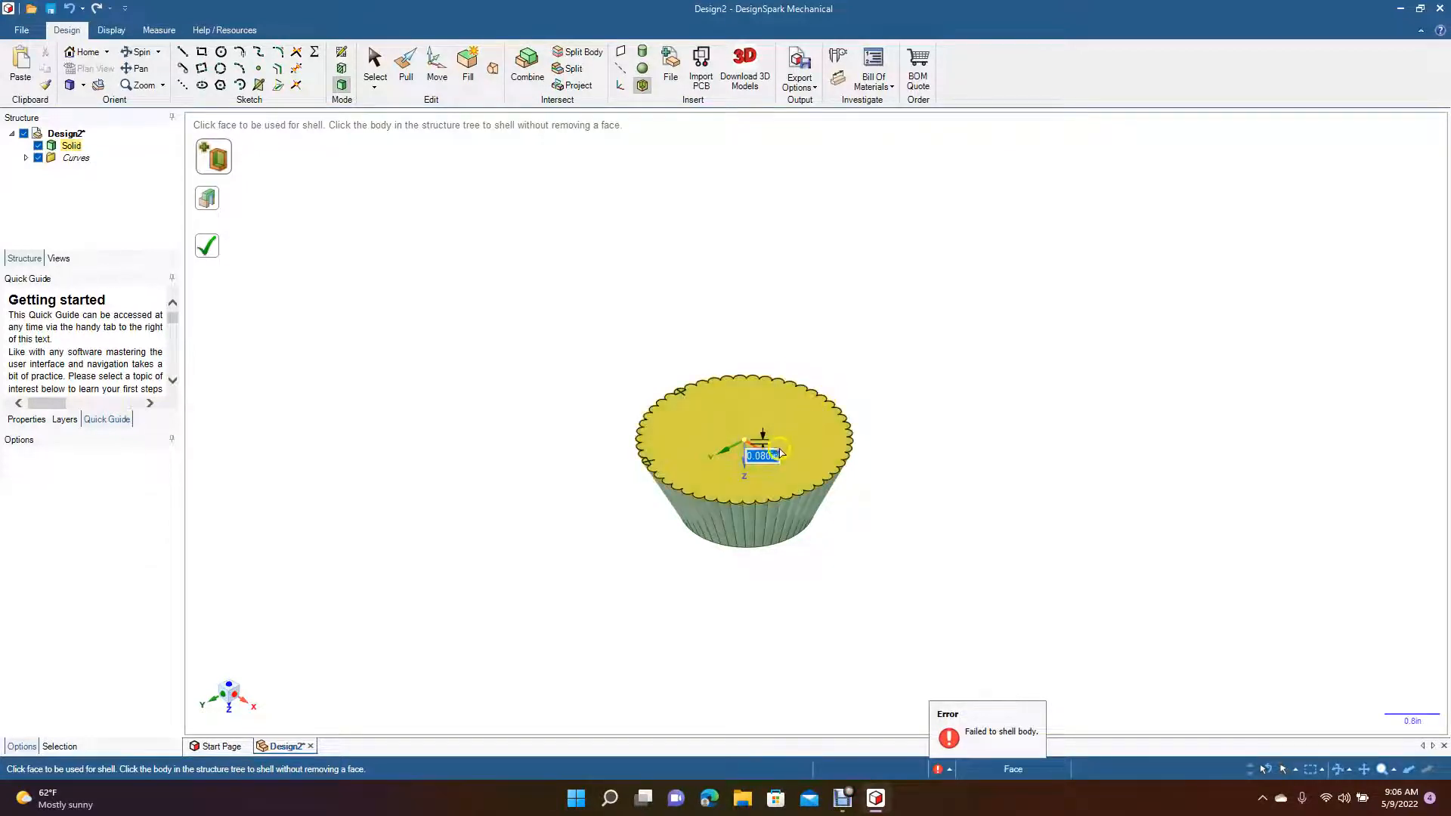
Set the shell thickness to 0.06 in and hollow the solid by removing its large scalloped face
text(0.06)
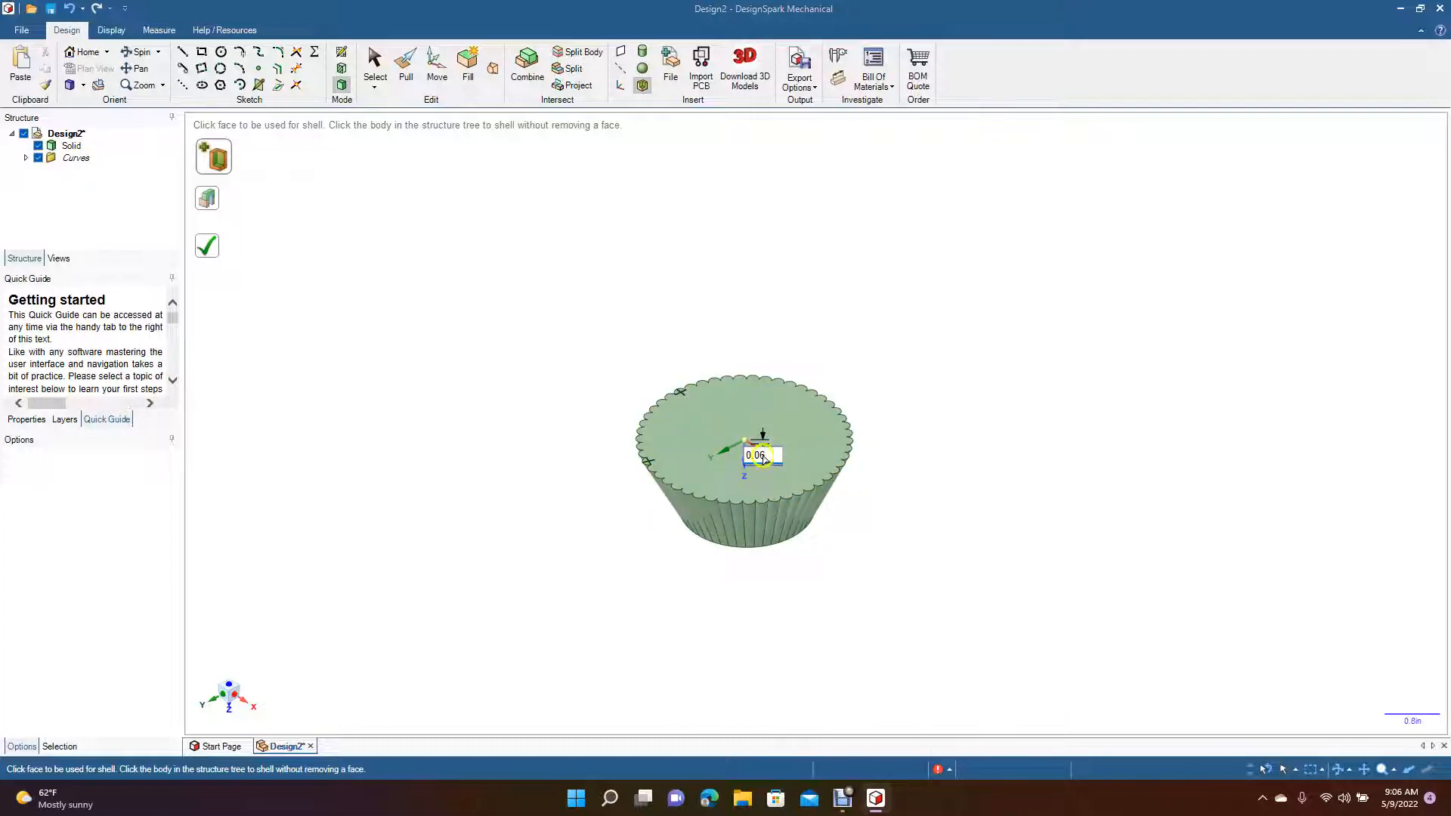
click(761, 244)
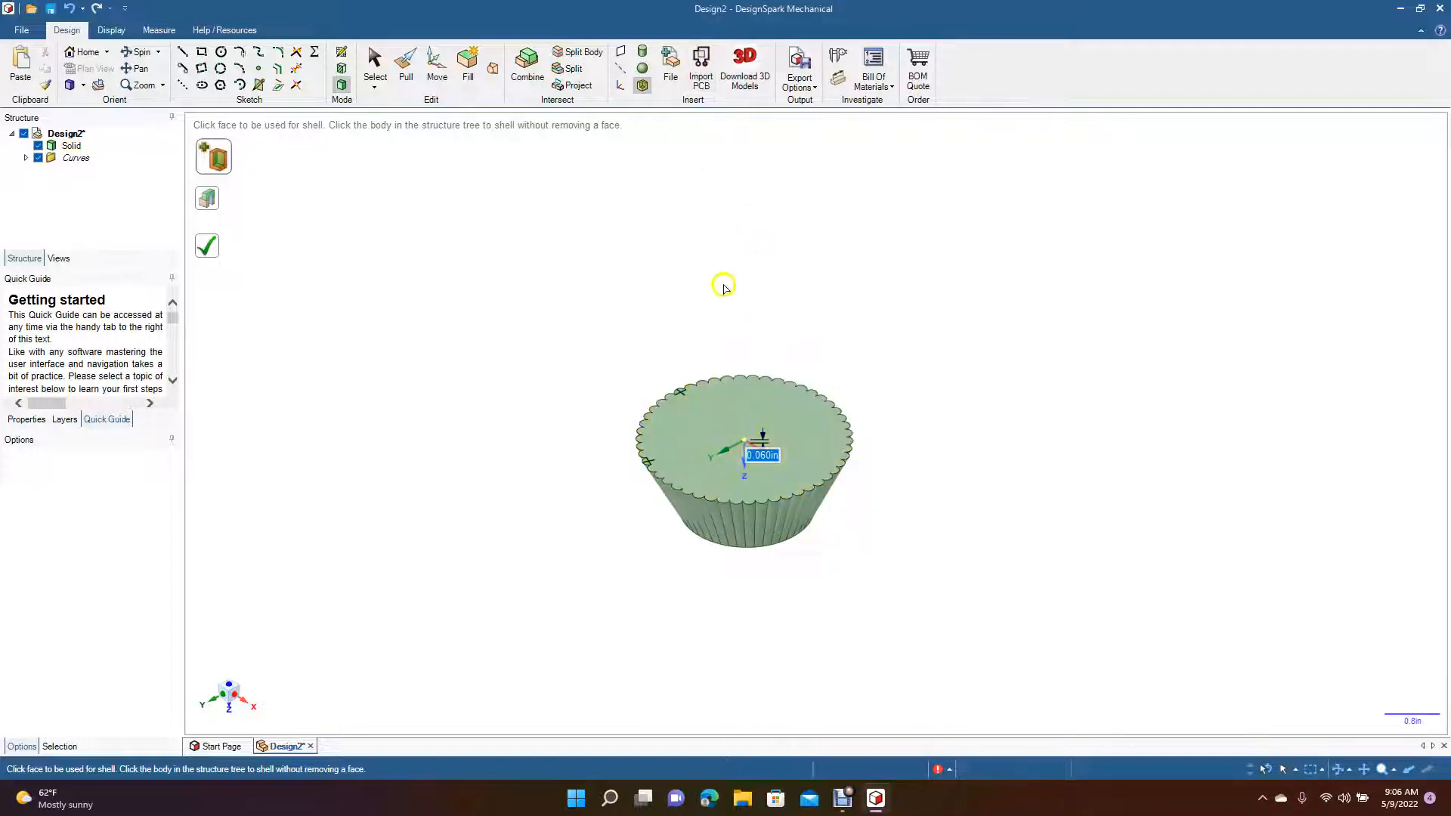
click(756, 408)
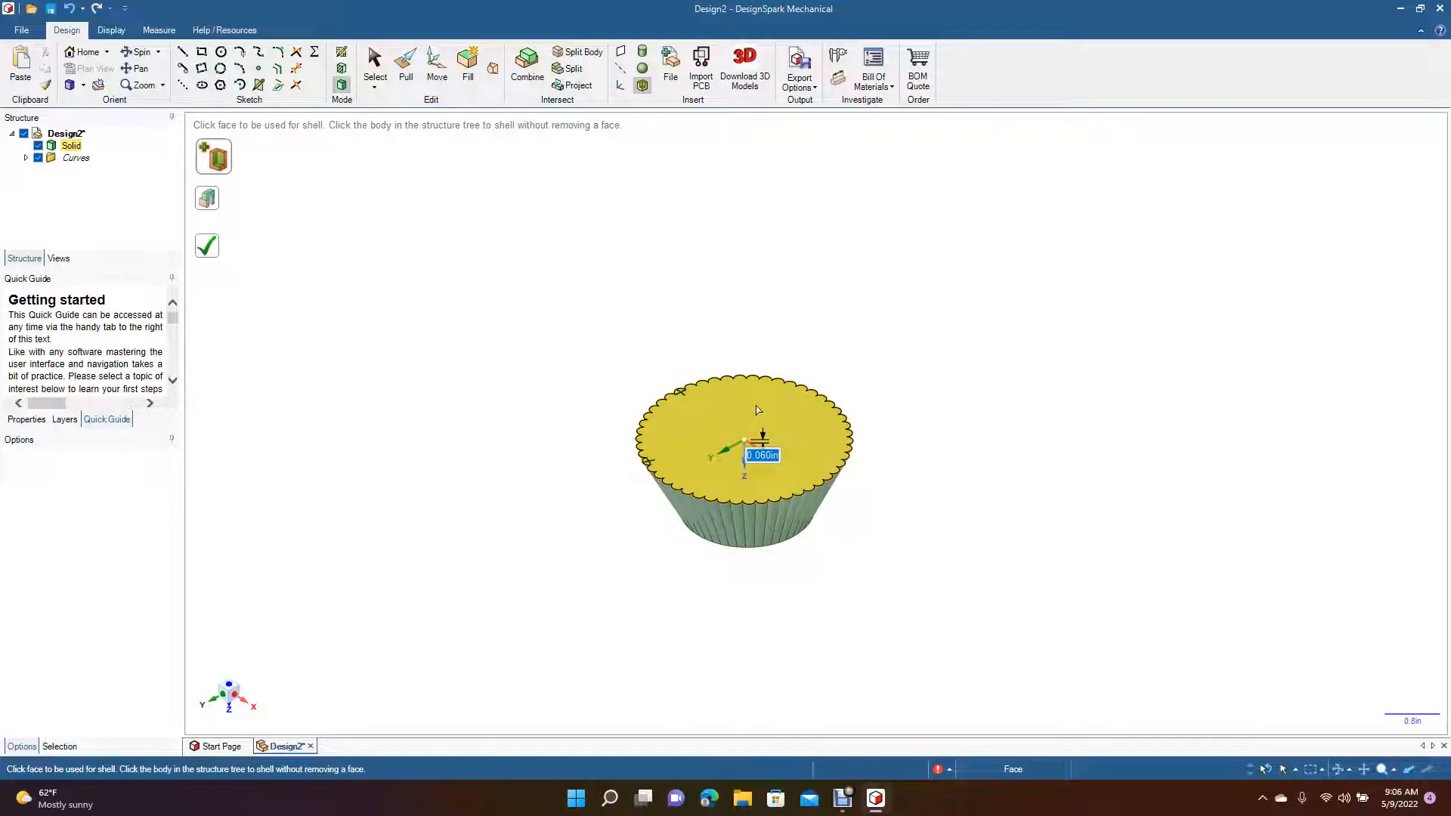
click(758, 410)
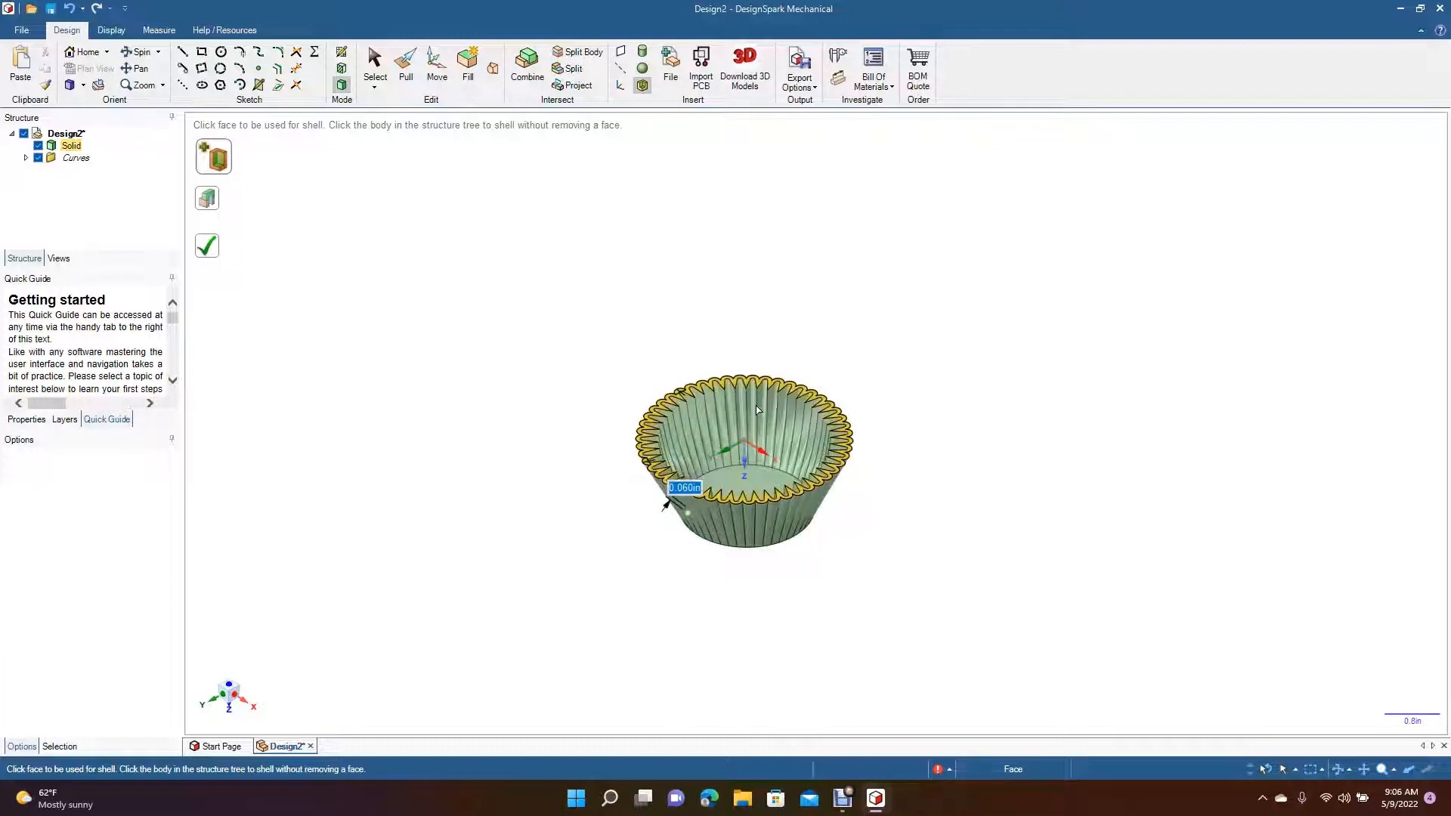
click(891, 328)
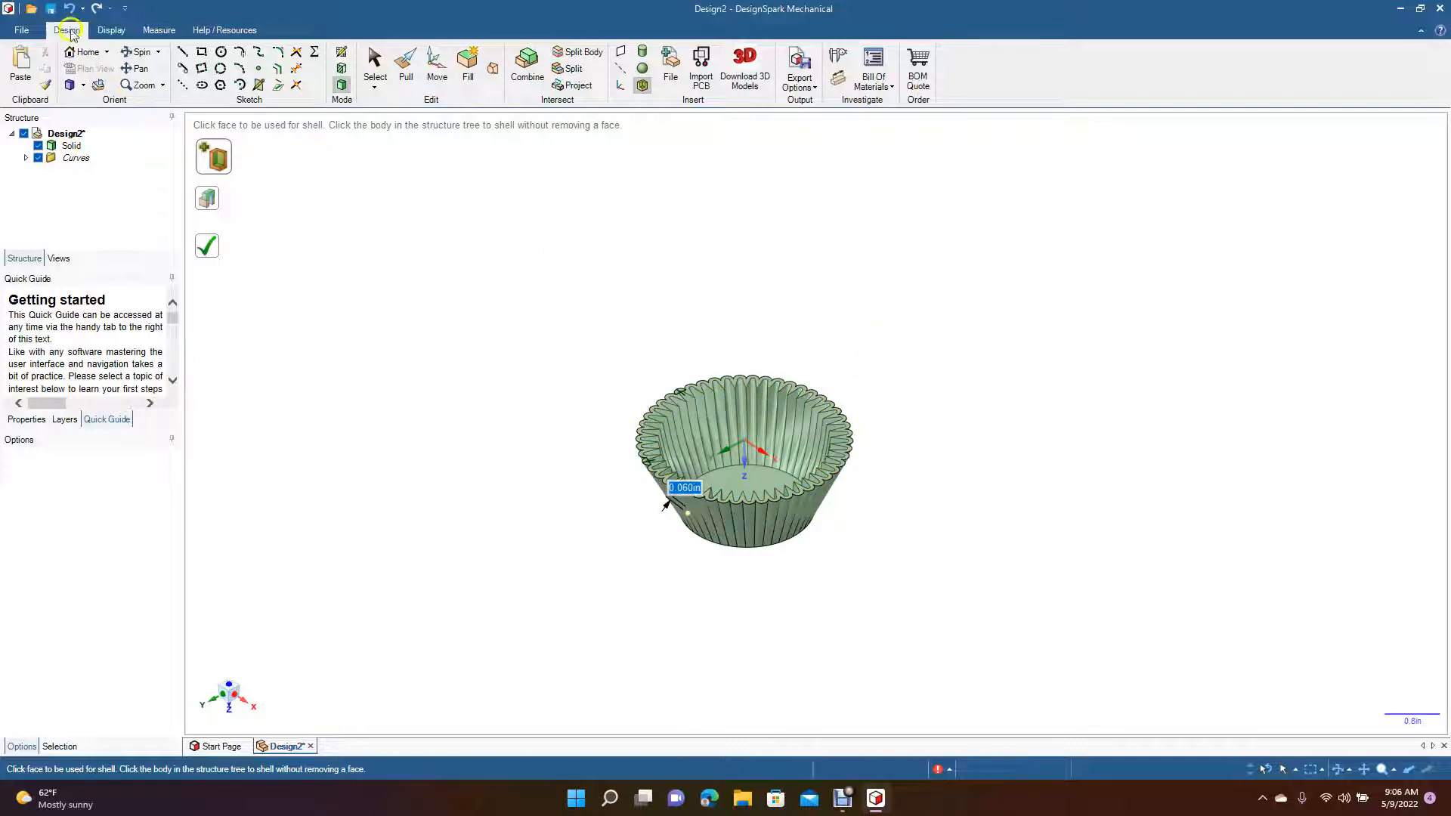
Examine the hollowed cup's scalloped rim, fluted inner wall and floor up close from several angles above the opening
click(138, 51)
drag(475, 303, 477, 348)
scroll(476, 346, up, 3)
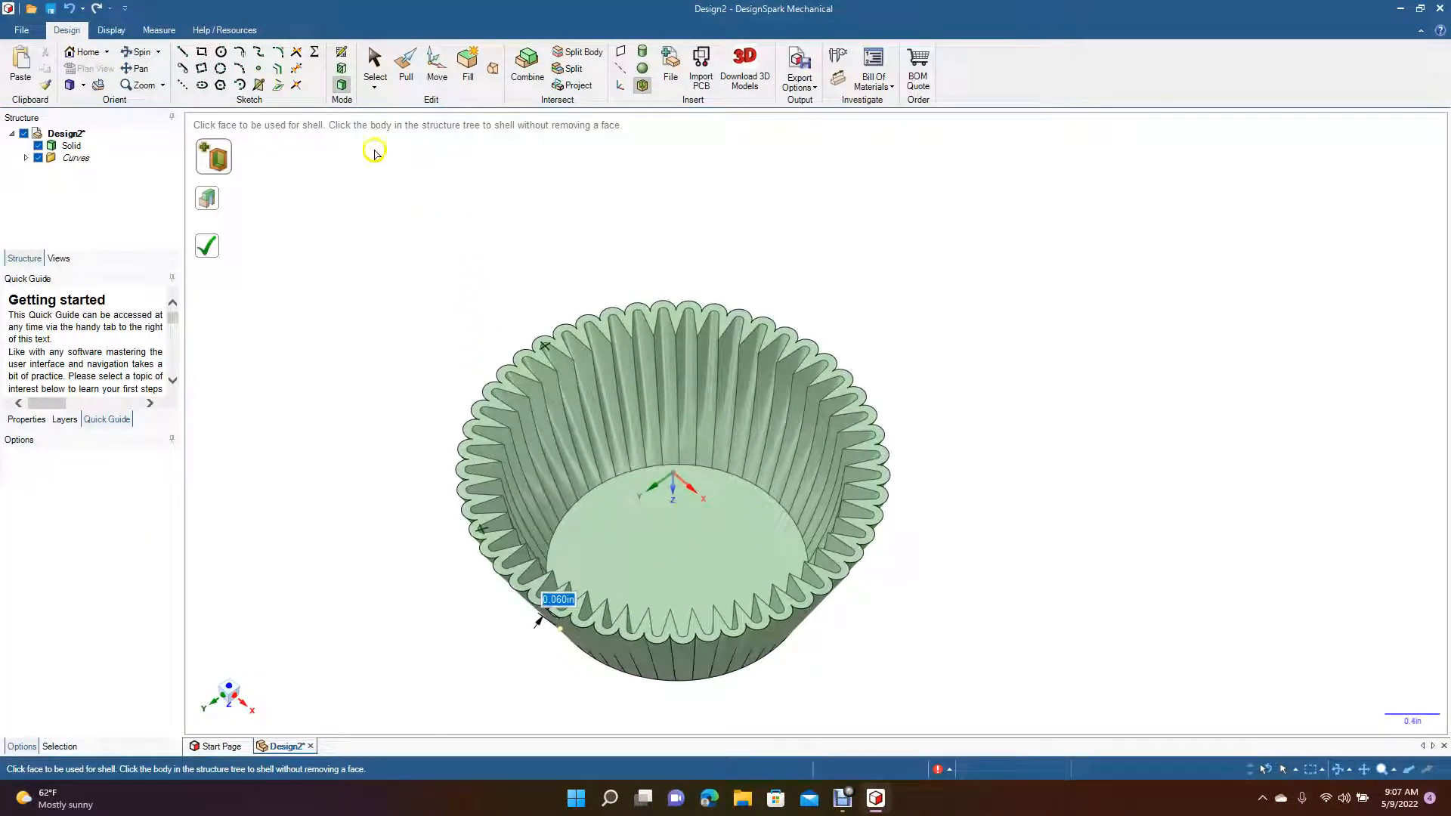
click(139, 53)
mouse_move(313, 240)
mouse_down()
mouse_move(365, 288)
mouse_move(294, 339)
mouse_move(311, 314)
mouse_move(315, 232)
mouse_up()
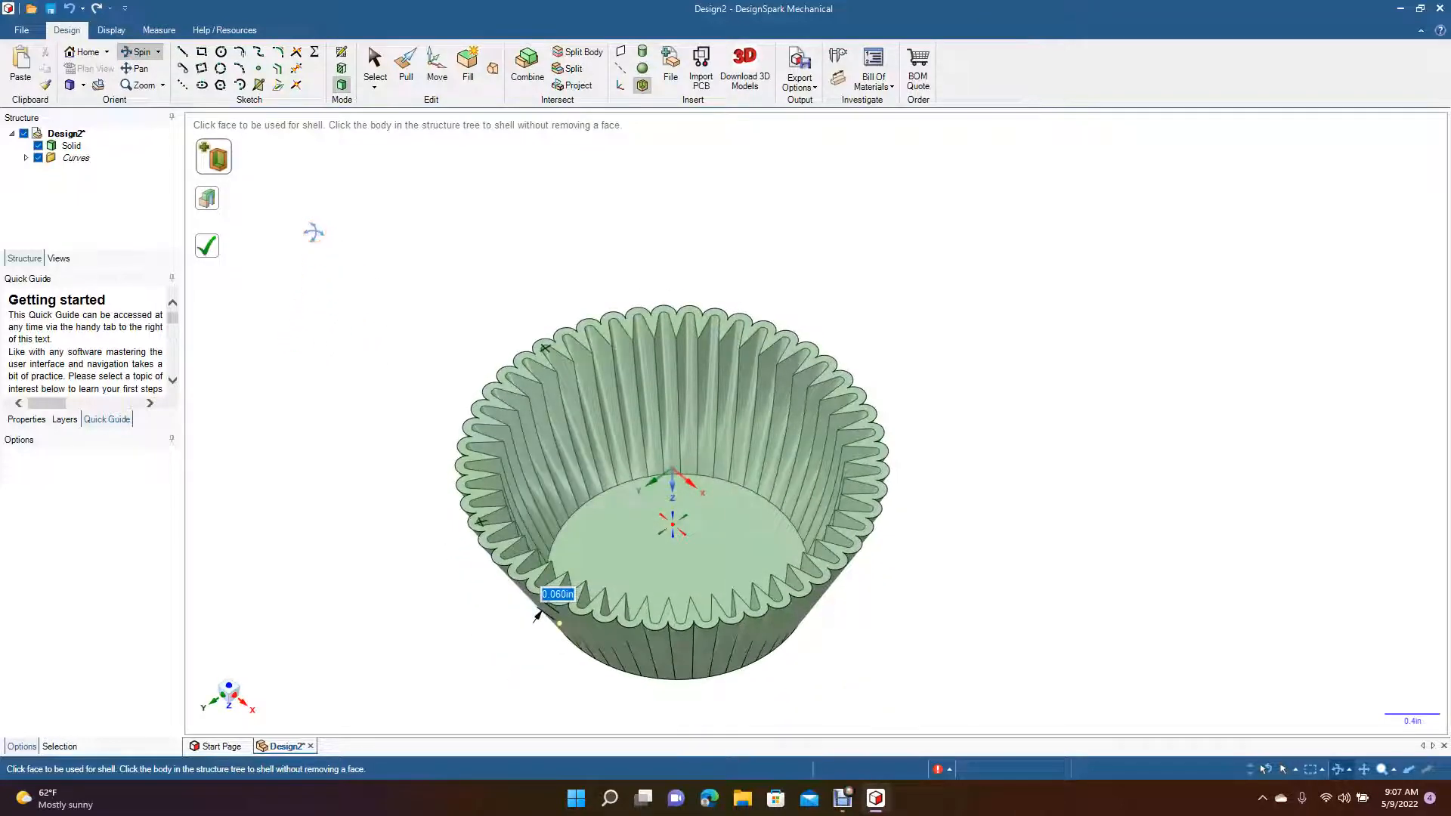
drag(404, 344, 376, 240)
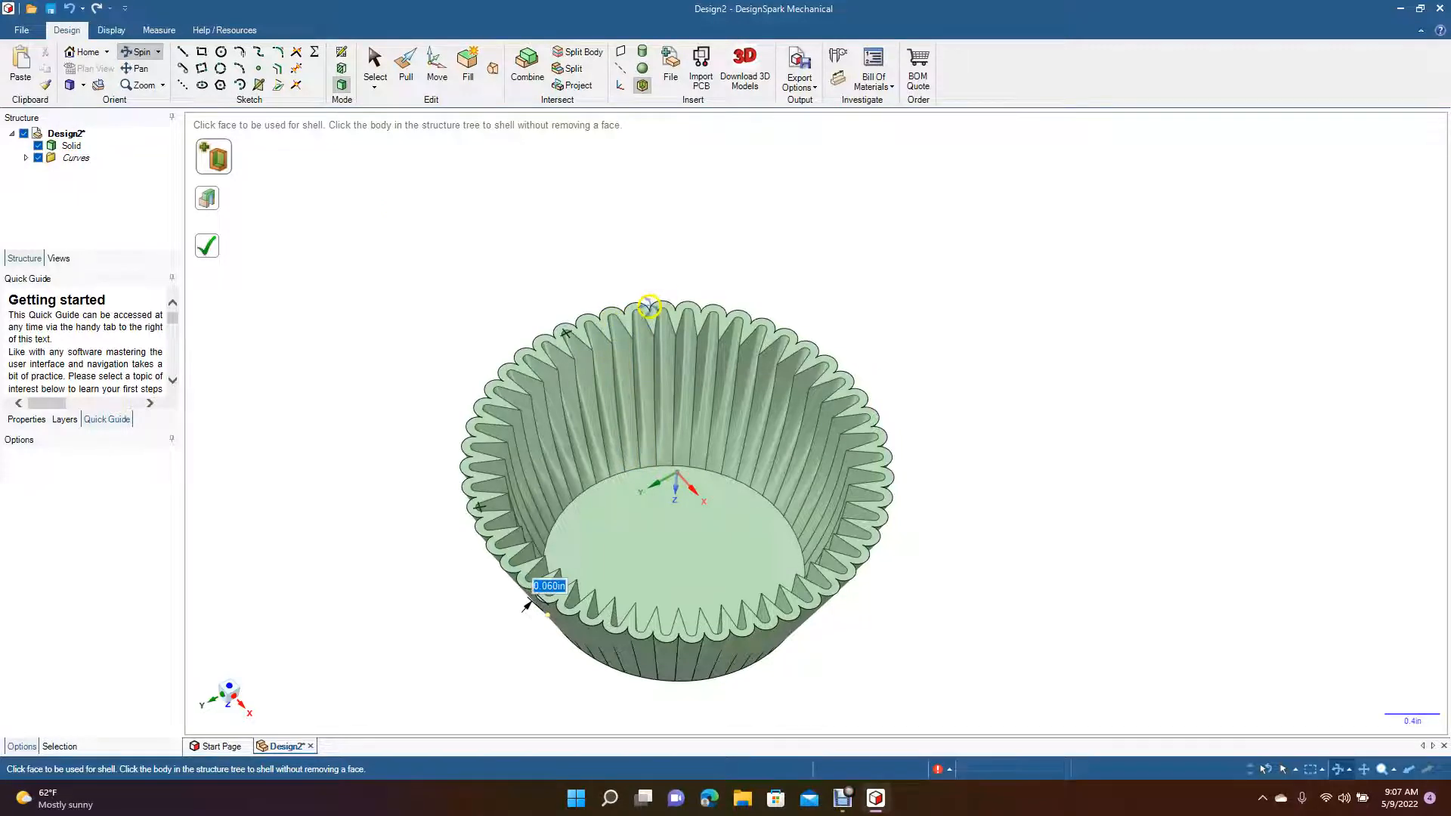
drag(431, 302, 521, 336)
mouse_move(519, 442)
mouse_down()
mouse_move(596, 440)
mouse_move(542, 451)
mouse_up()
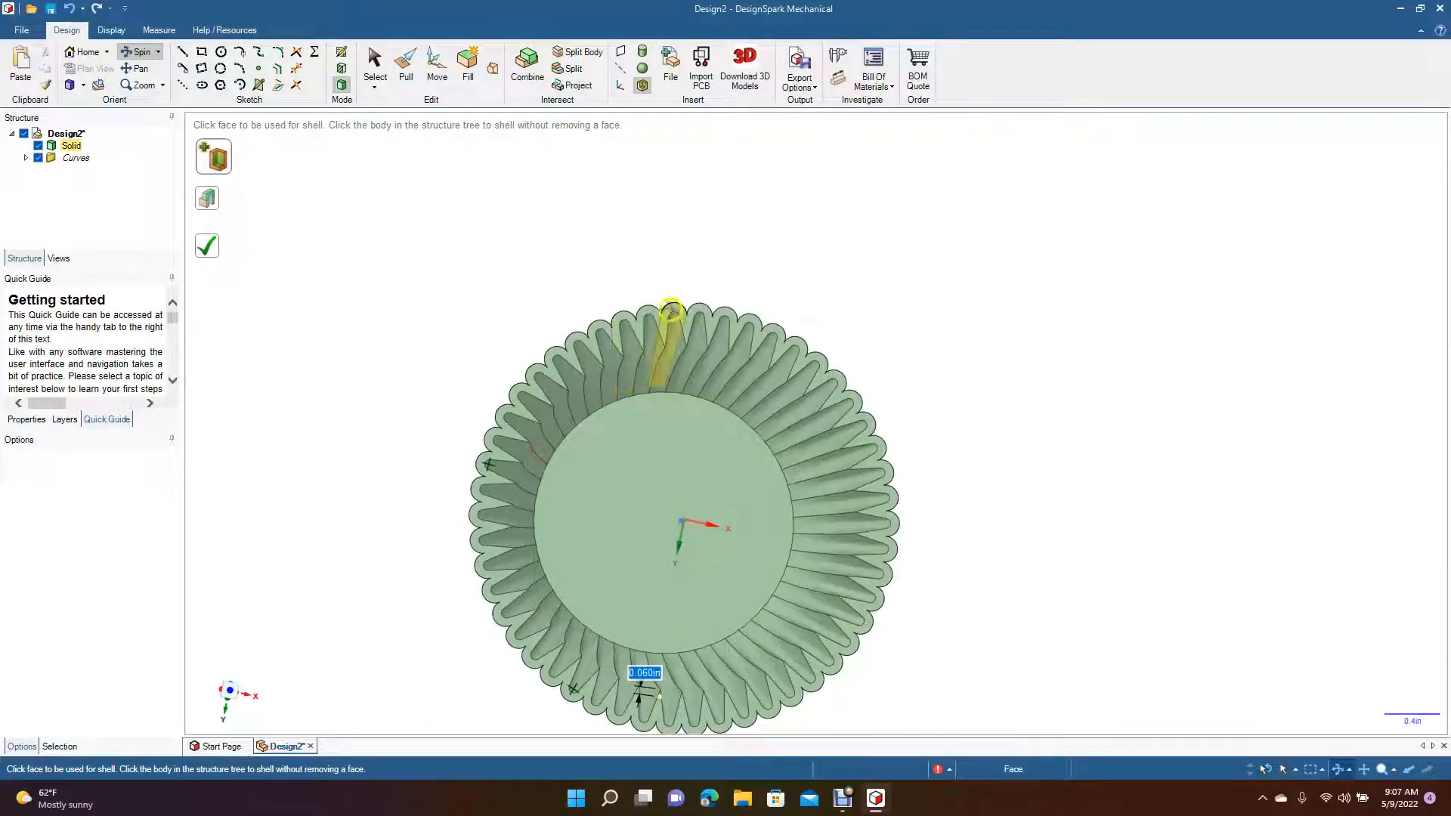
drag(692, 242, 1068, 460)
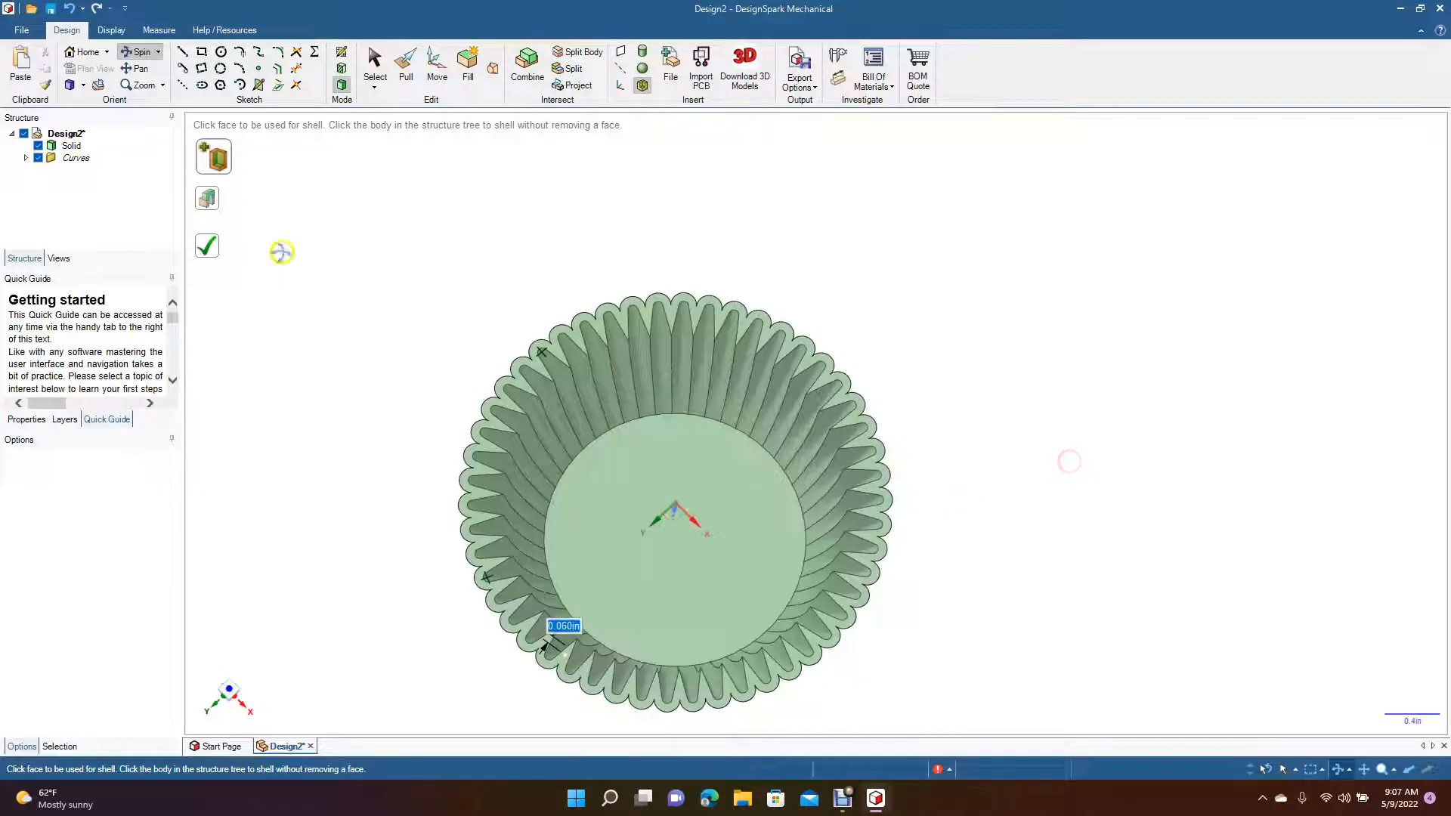
Switch to the isometric view, then spin the cup to inspect its outer flutes, base and open interior
click(83, 84)
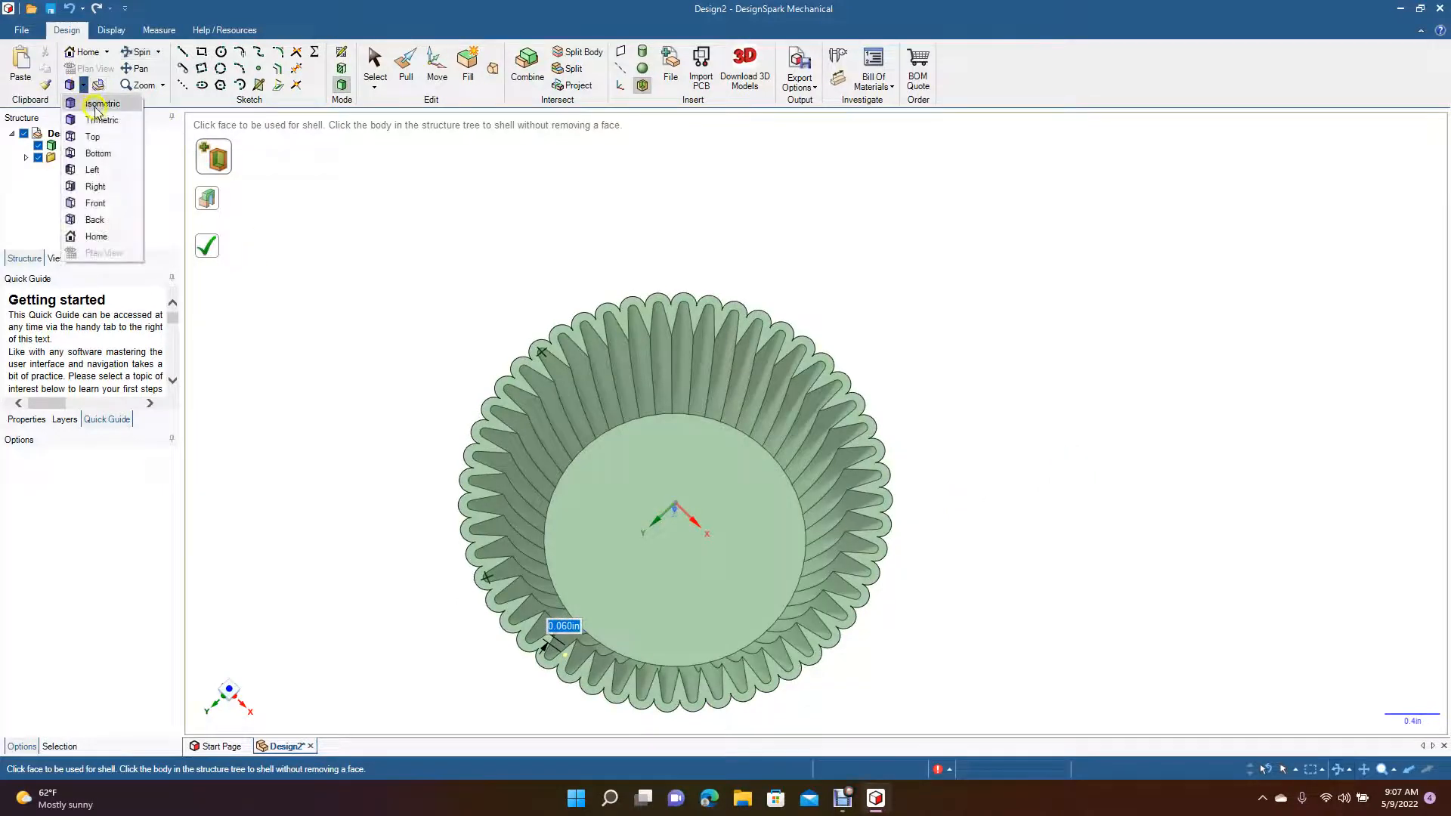
click(97, 108)
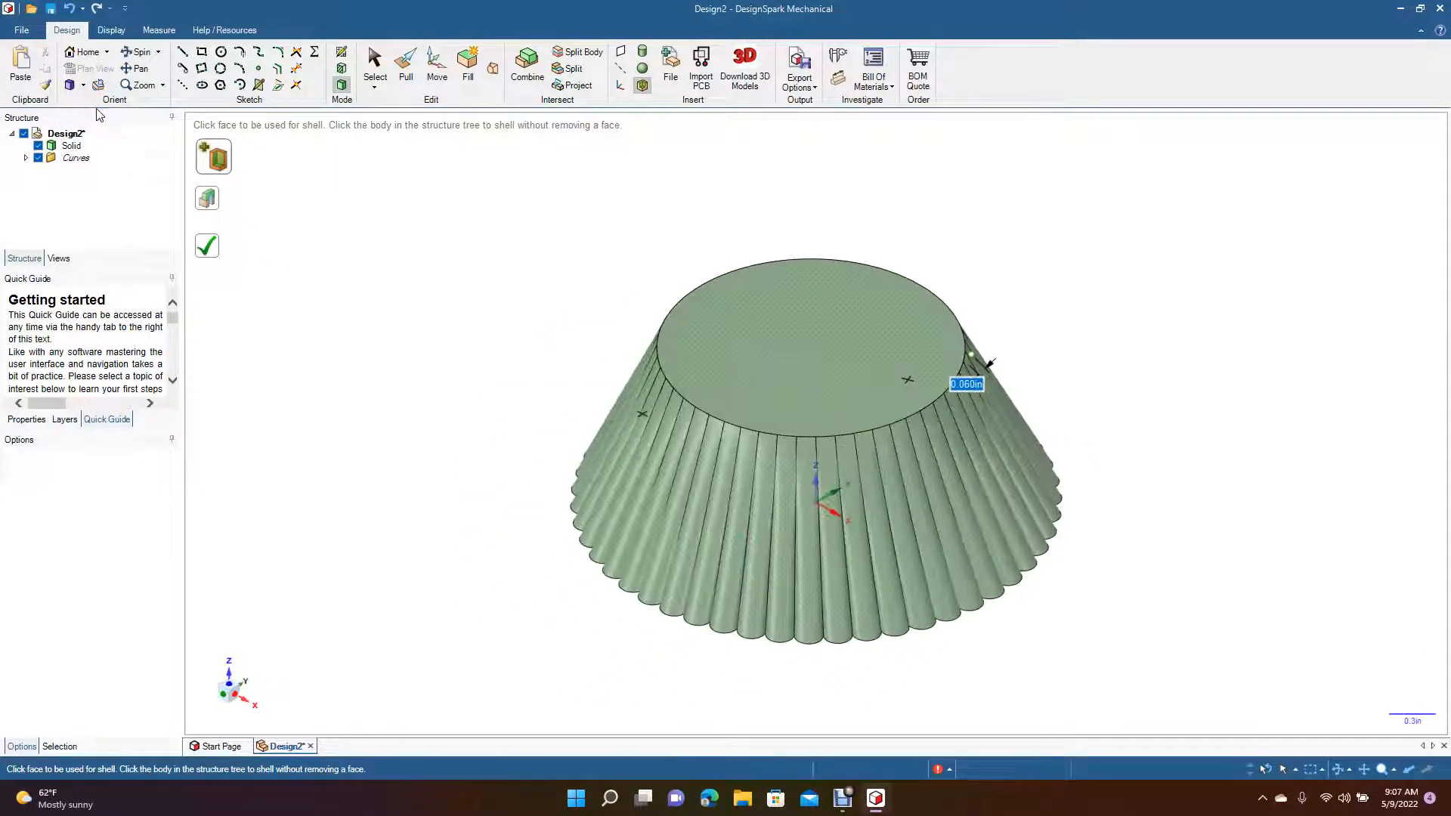
click(151, 52)
drag(1008, 203, 604, 285)
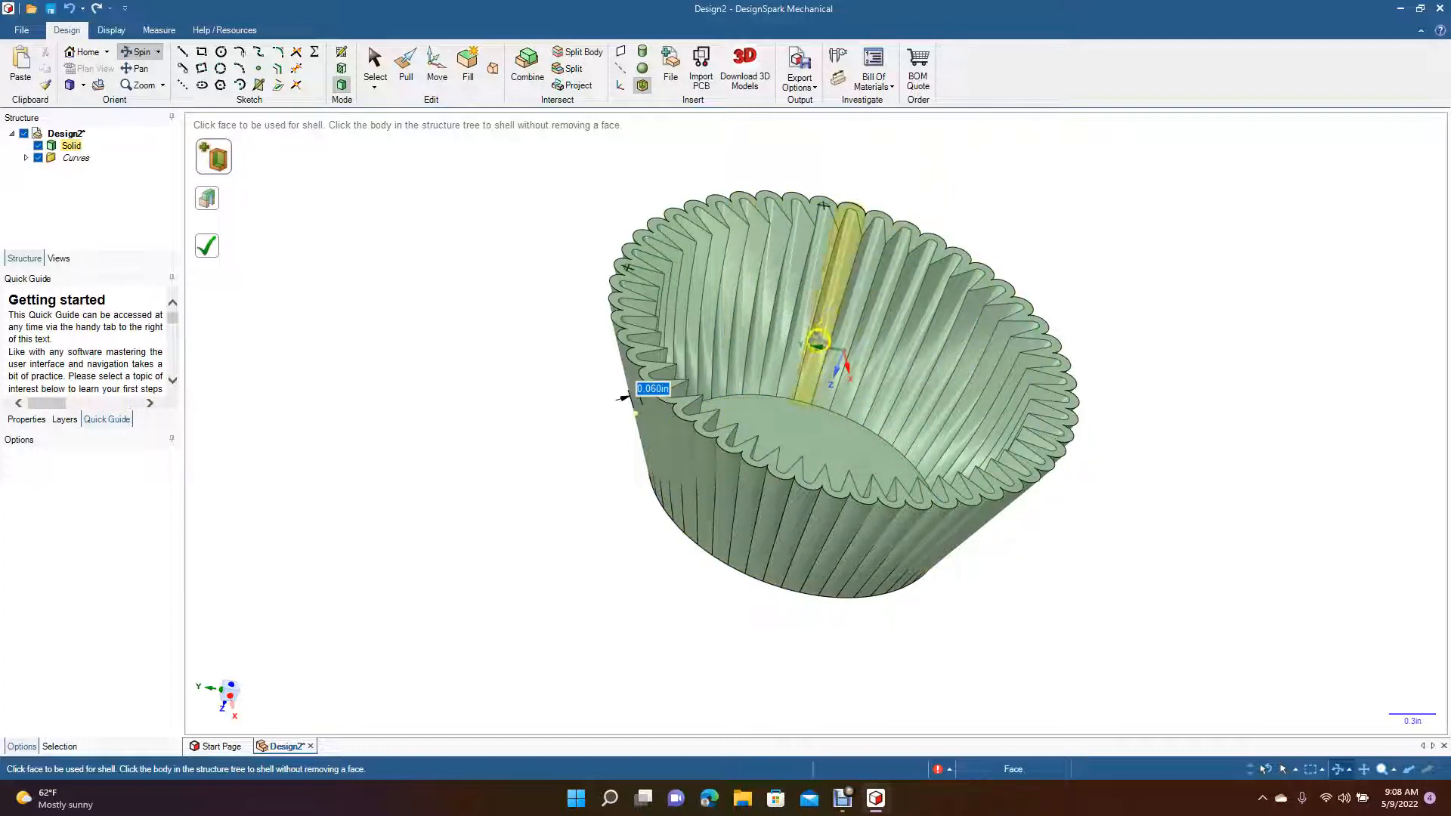
middle_drag(908, 366, 874, 350)
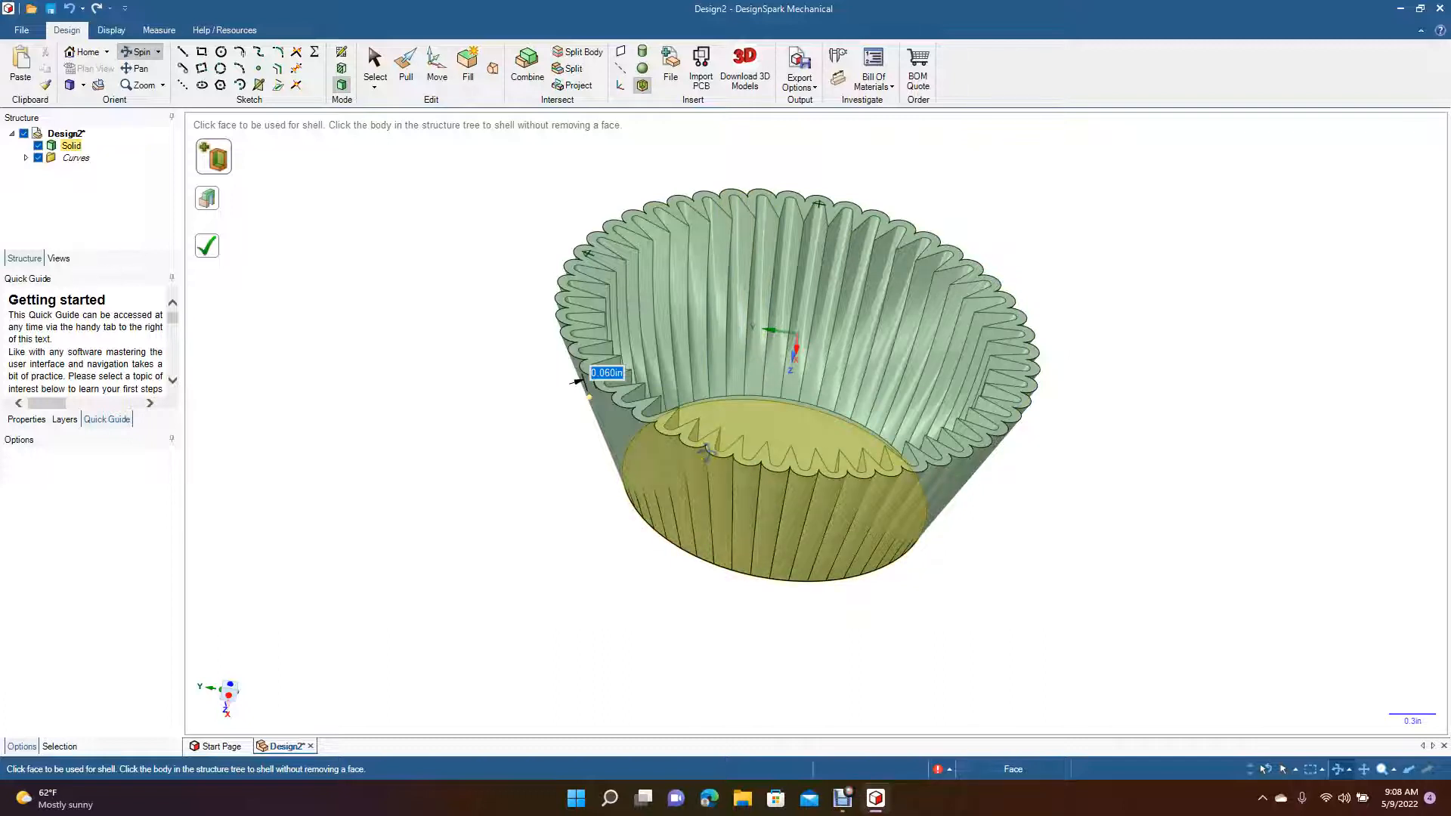
drag(489, 415, 468, 441)
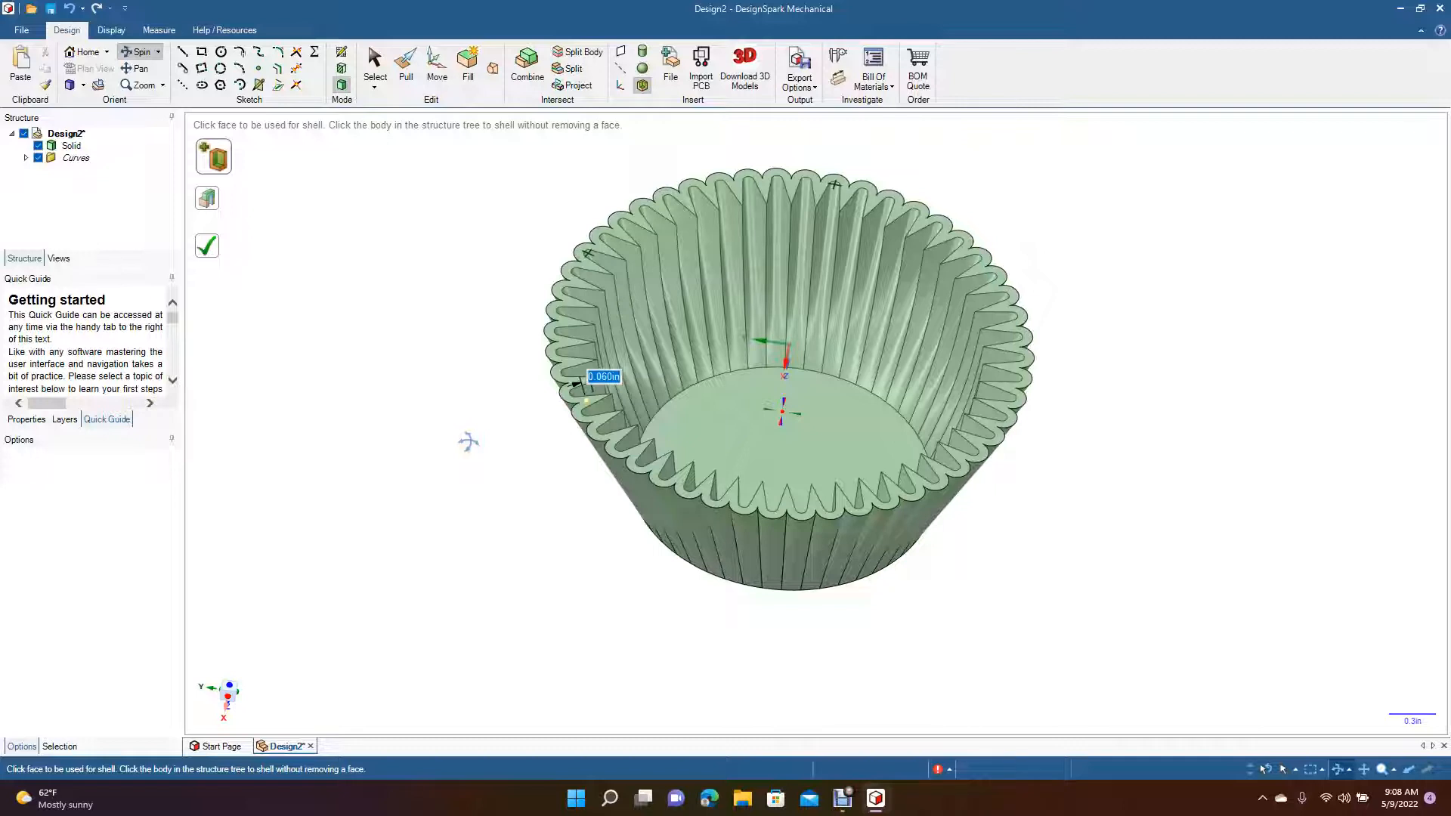
click(437, 455)
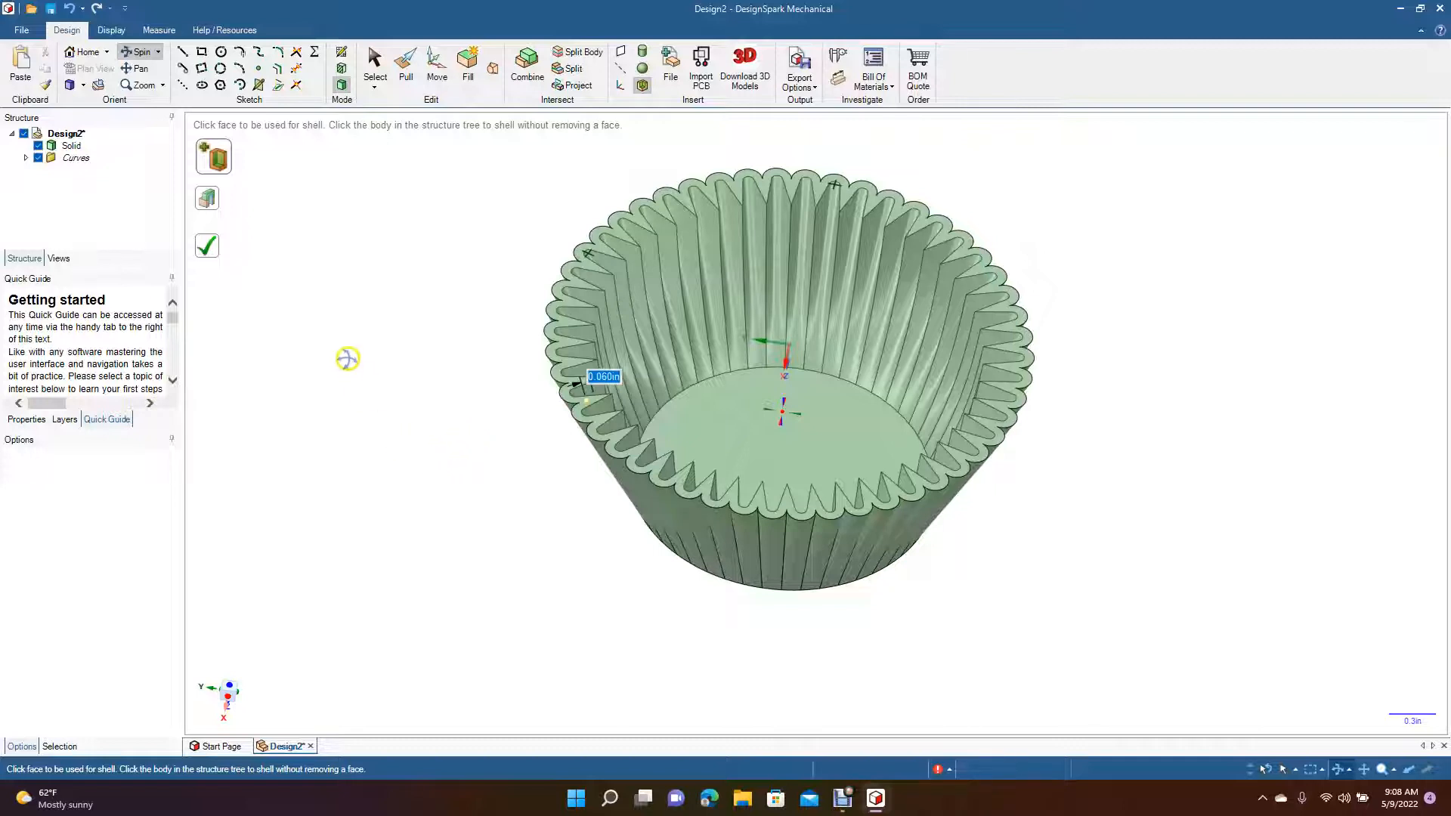